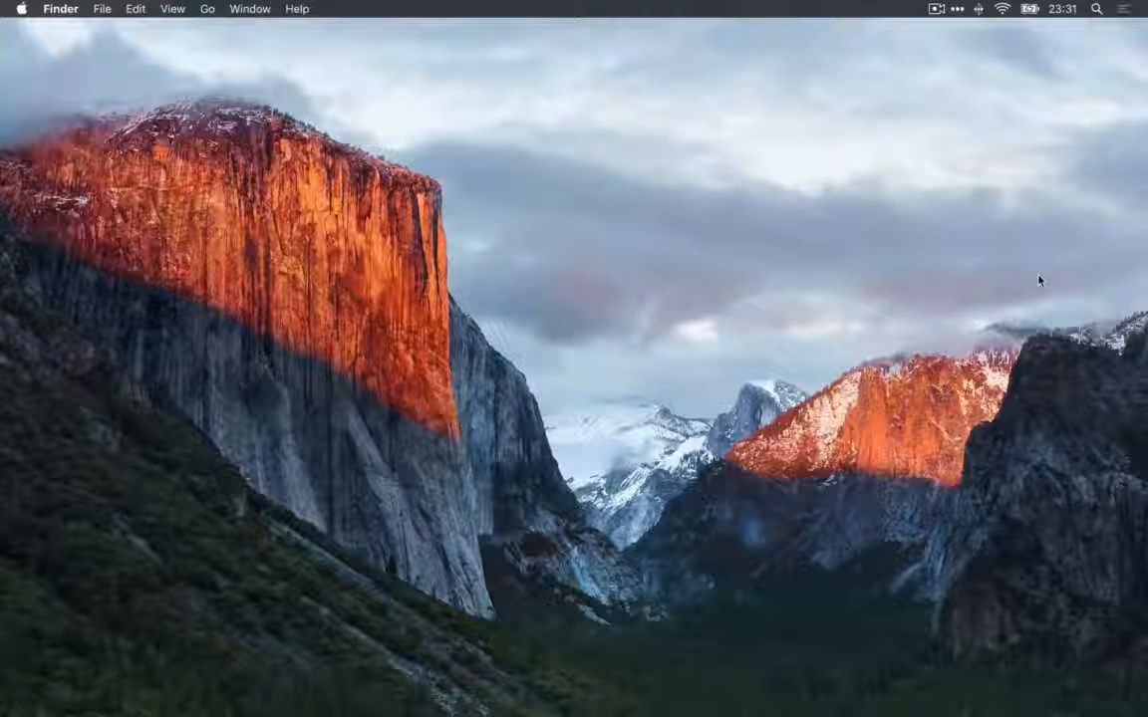
Switch from the Finder desktop to the iOS8 UI Kit + document in Sketch.
key(super+Tab)
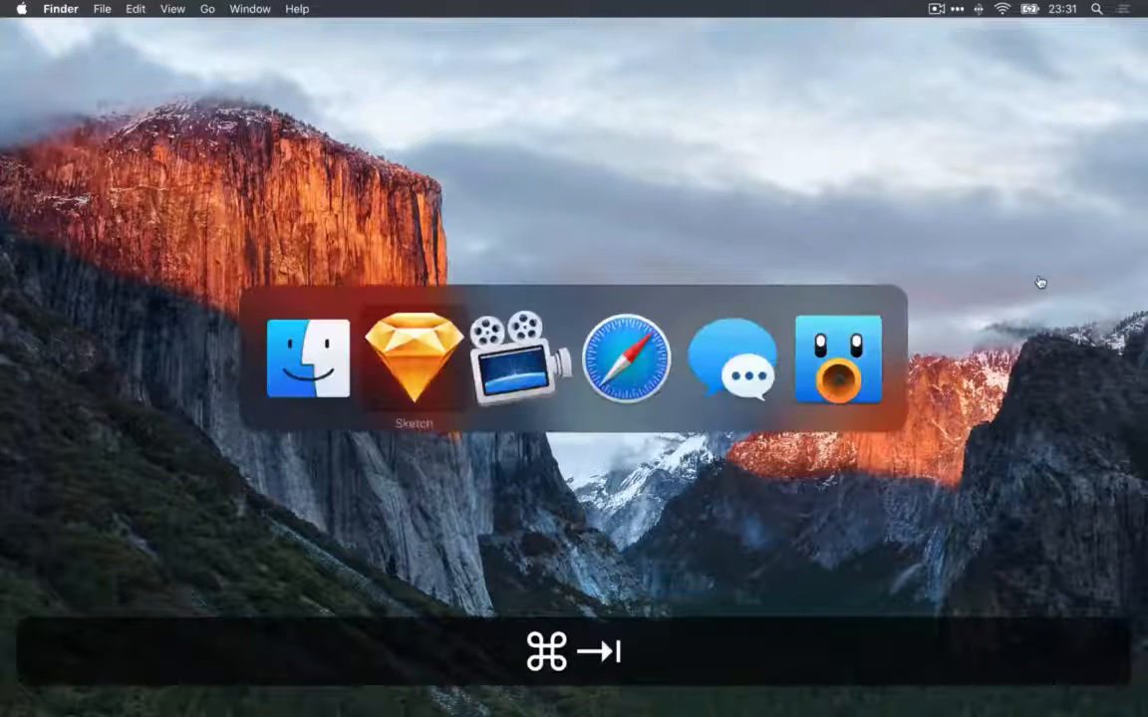
key(super+Tab)
key(super+Tab)
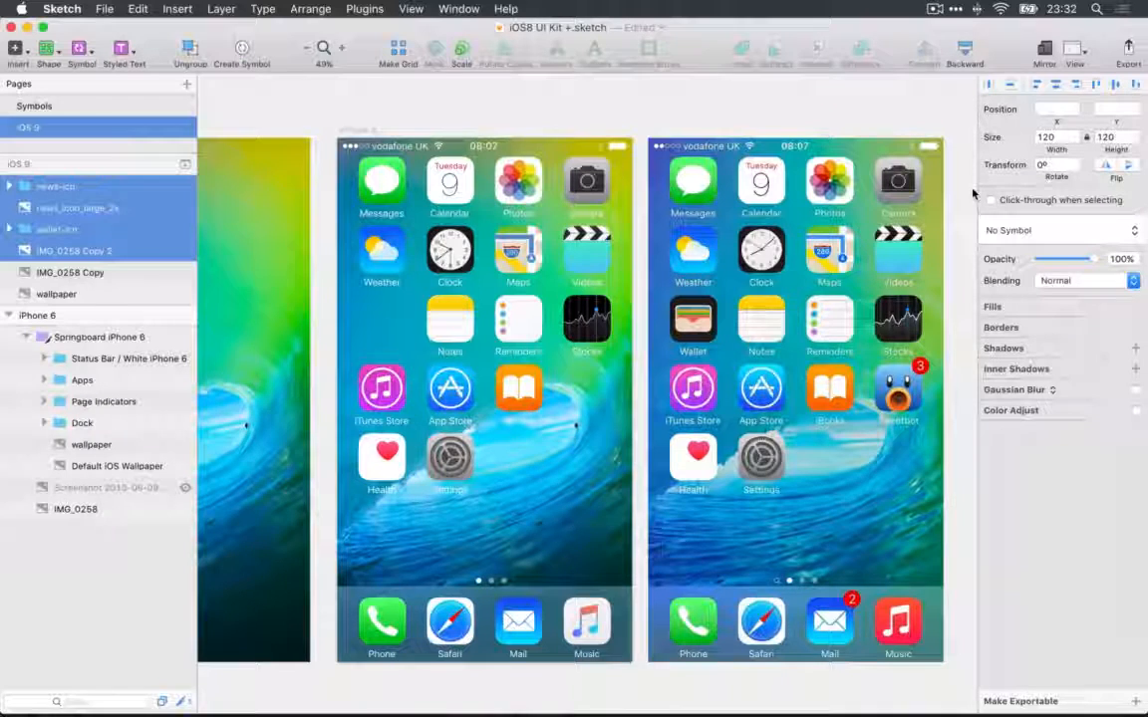
Inspect the iPhone 6 home screen artboard next to the reference screenshot, picking out its Camera label directly.
scroll(972, 193, down, 1)
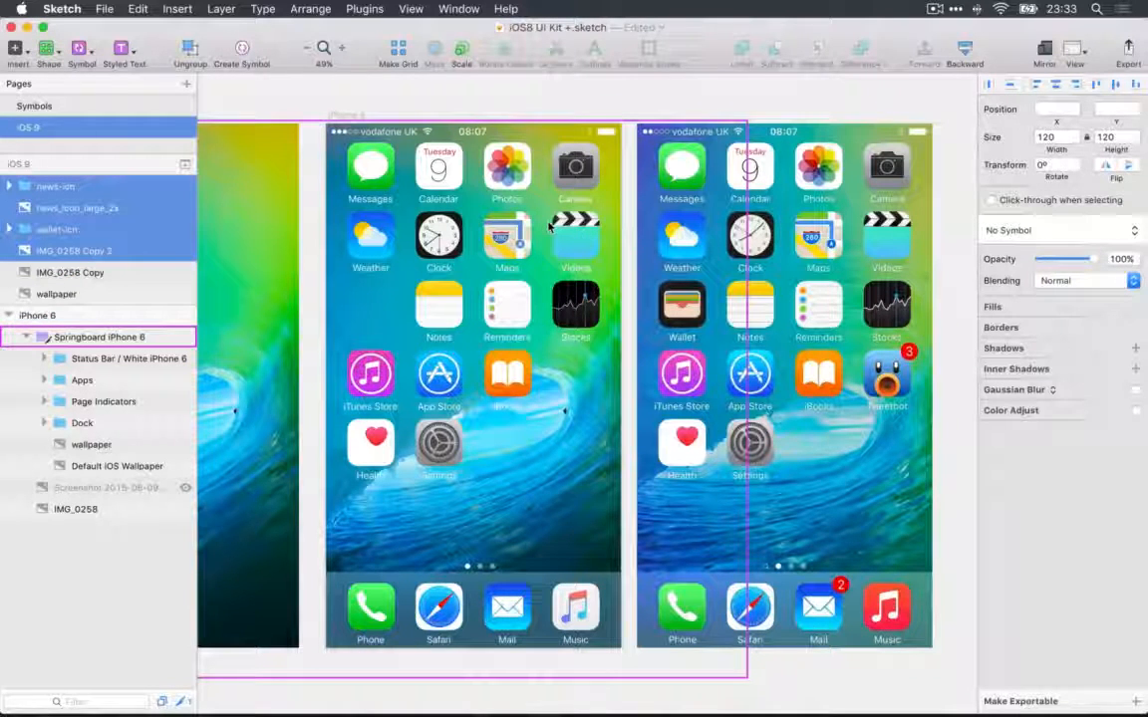
key(alt)
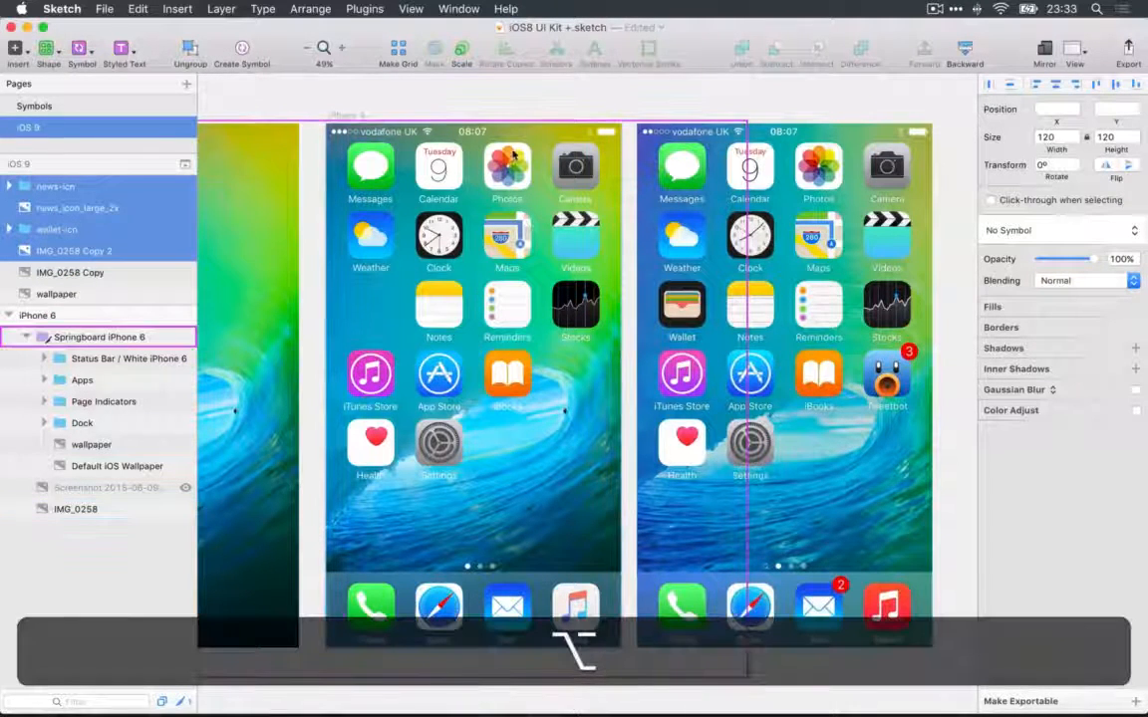
key(super)
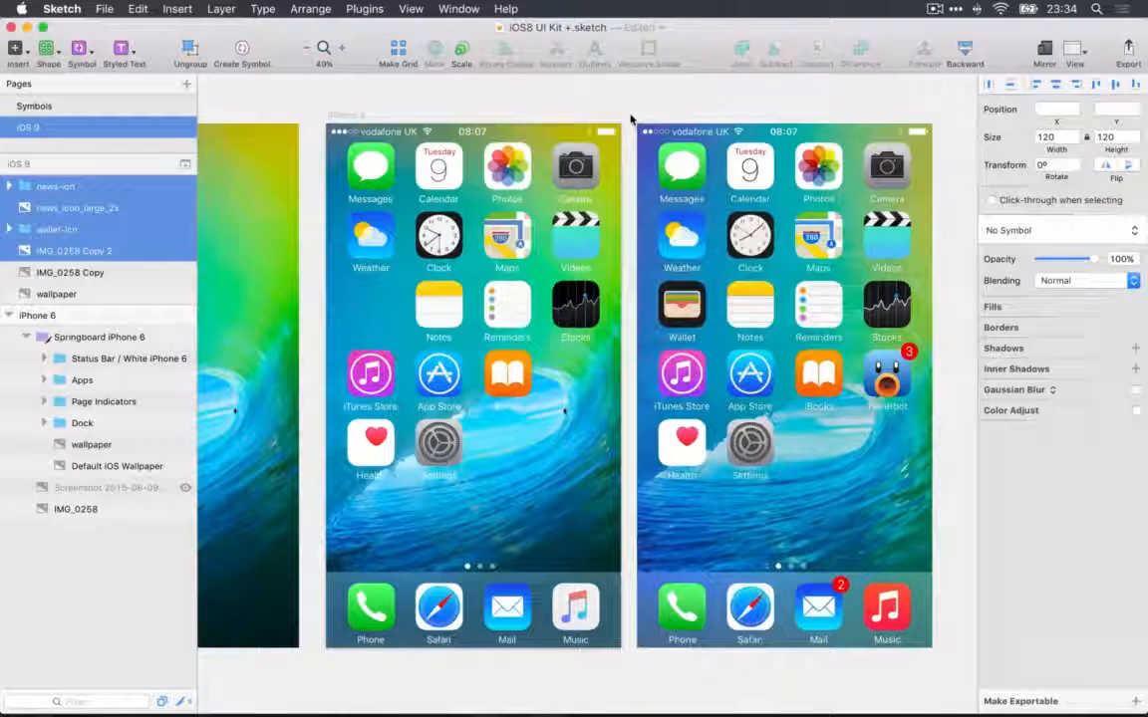
super+click(576, 197)
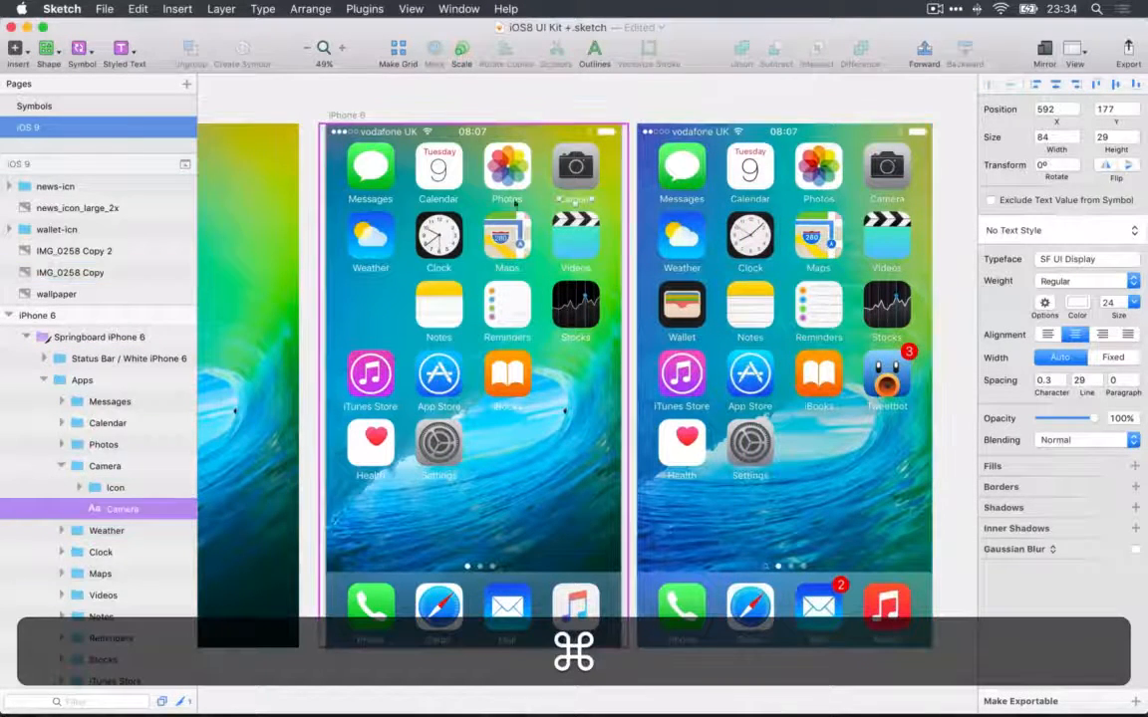
click(564, 115)
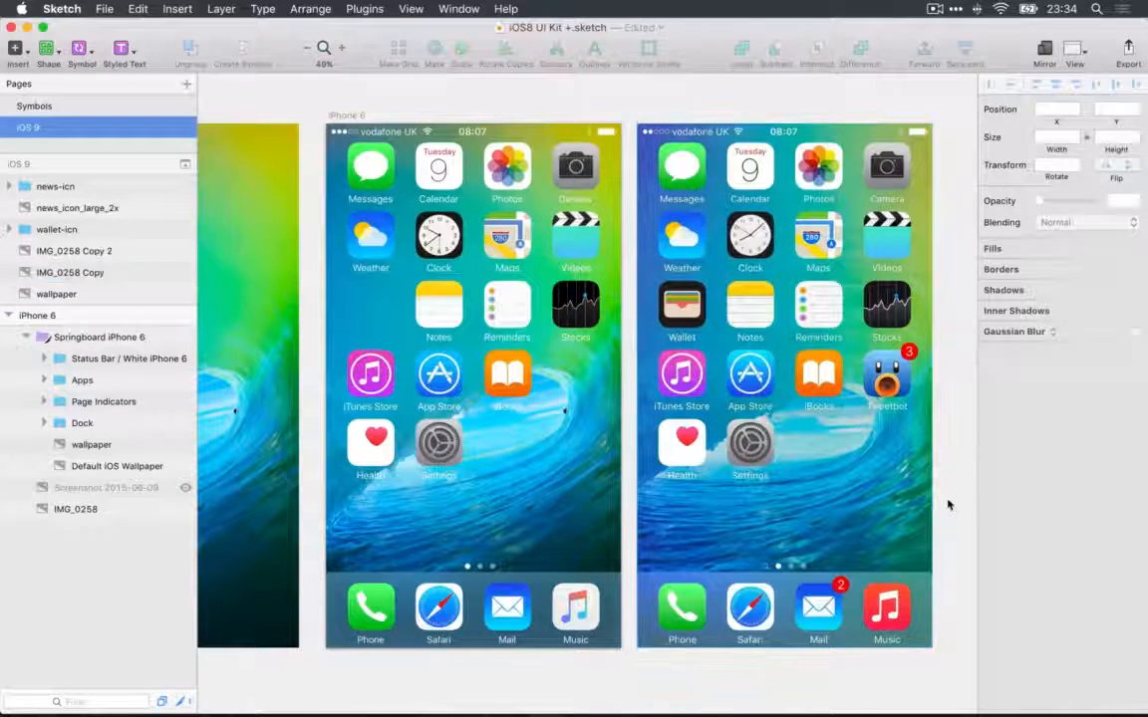
key(e)
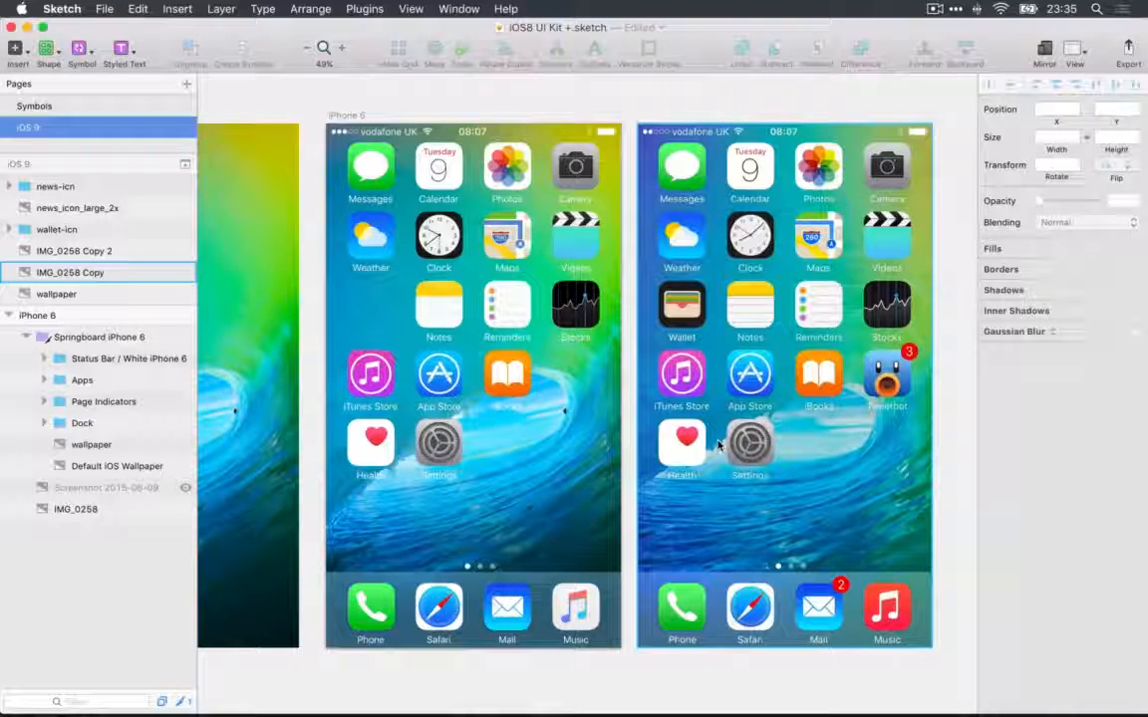
Examine the wallet and news icons below the artboards, comparing the original images with their redrawn versions.
scroll(718, 445, down, 10)
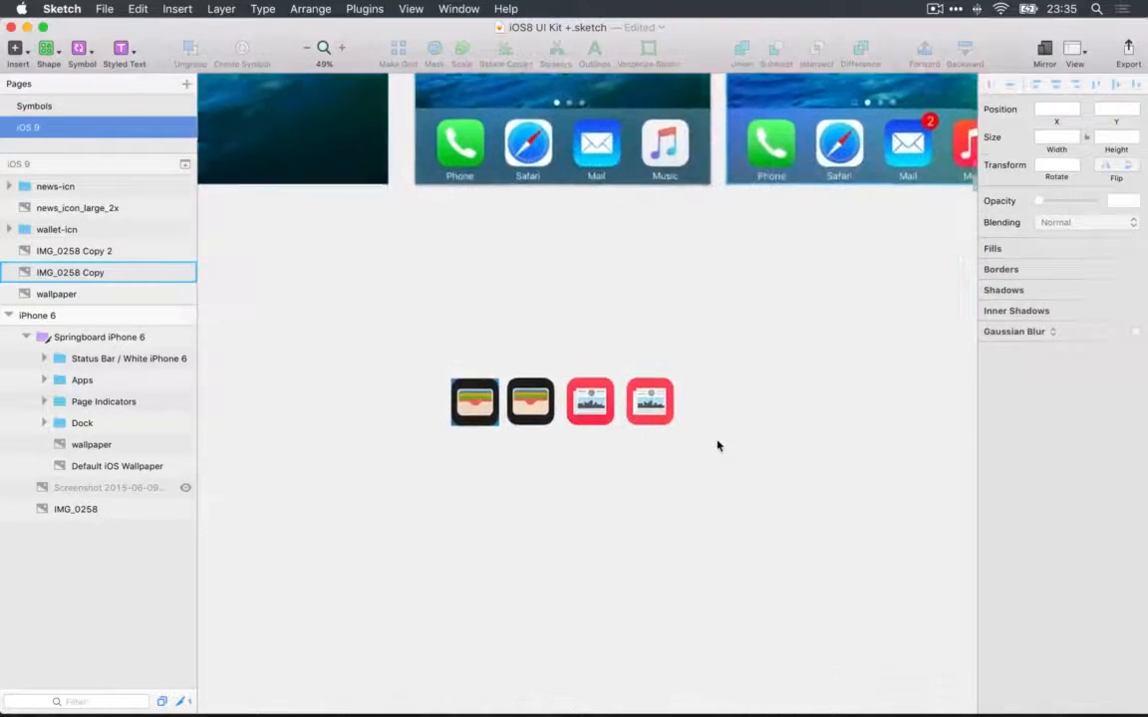
scroll(618, 325, up, 5)
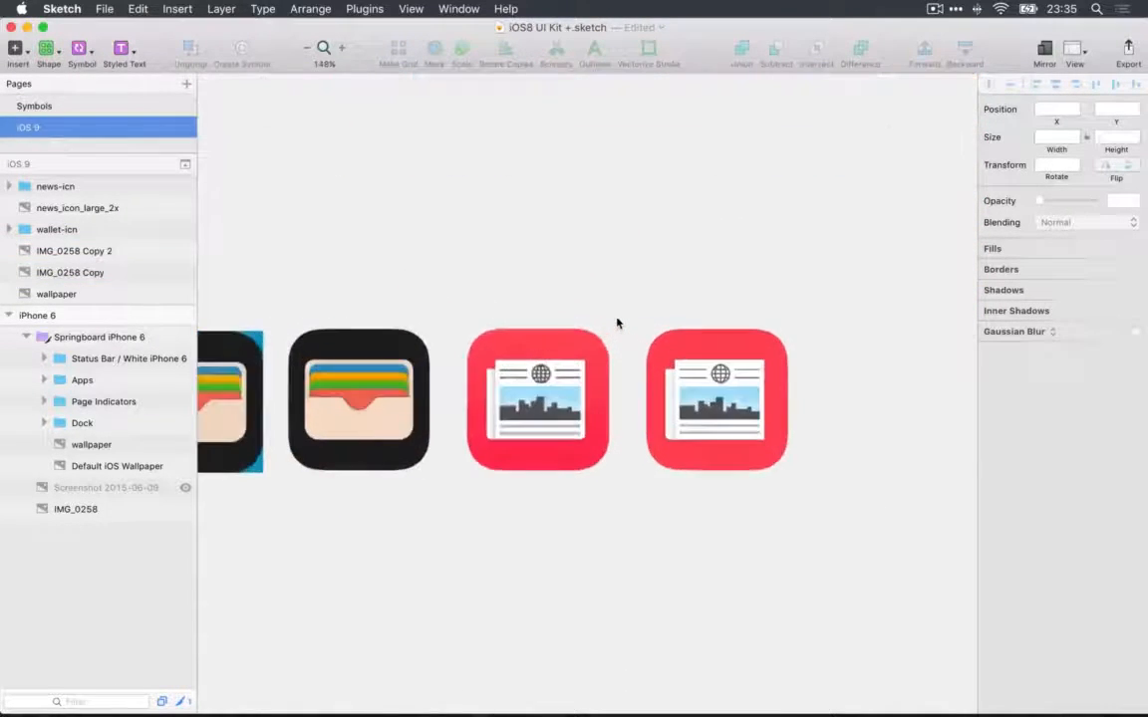
scroll(617, 324, left, 5)
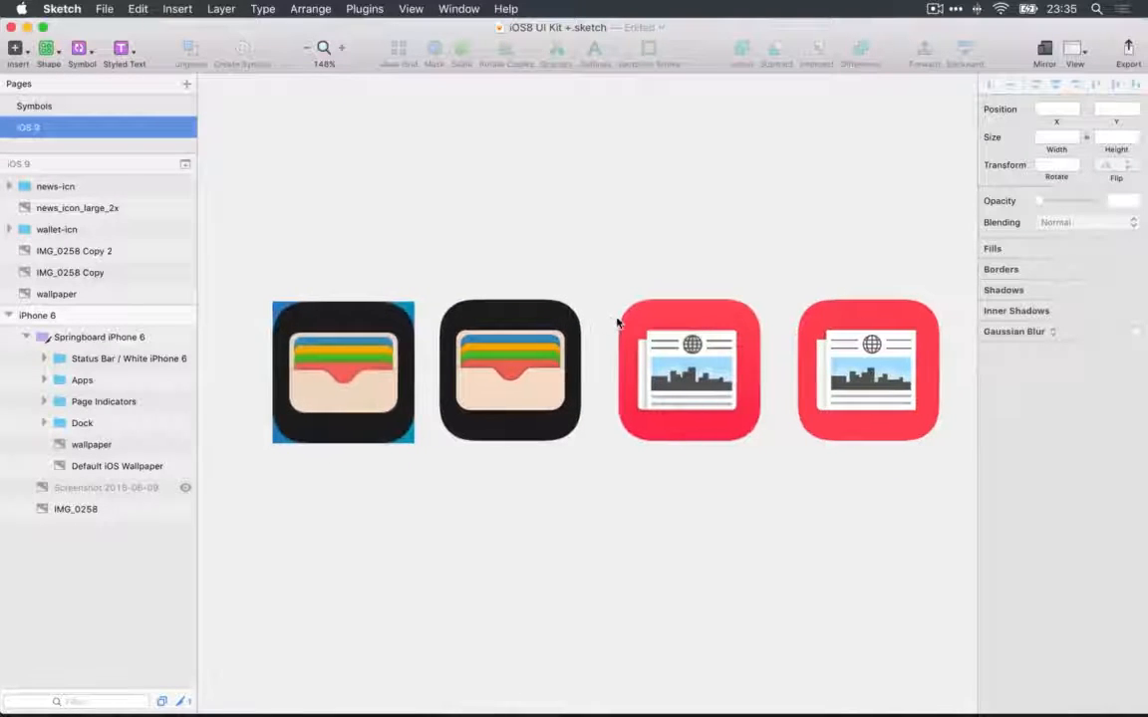
scroll(616, 329, right, 2)
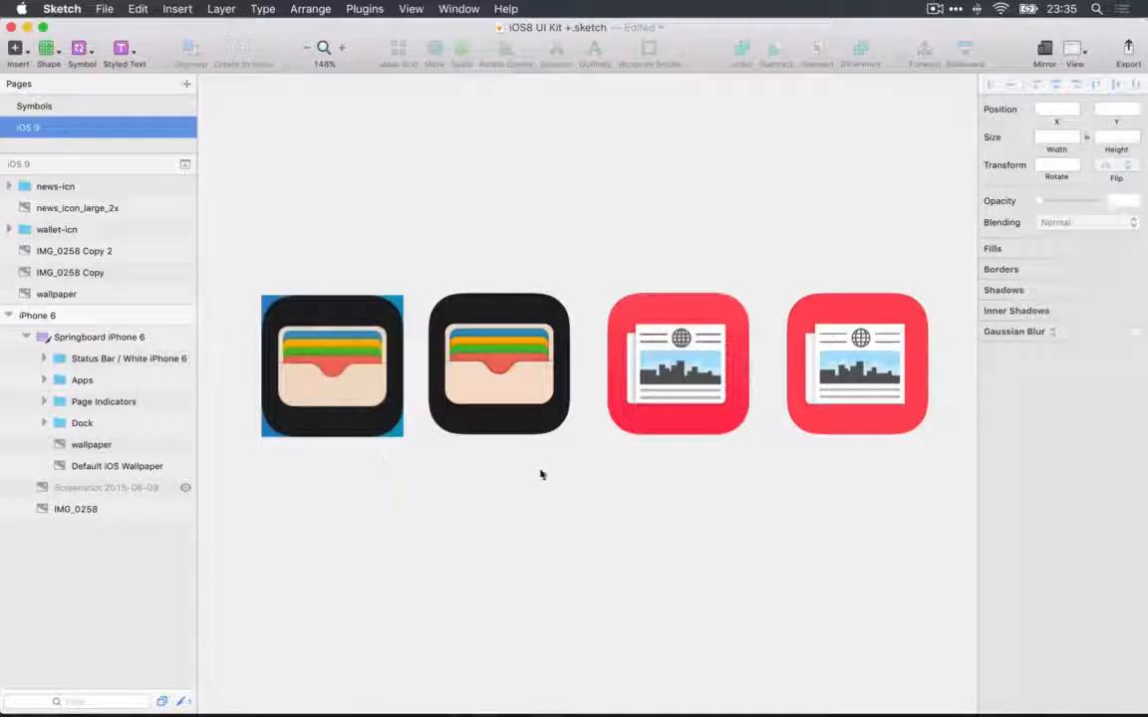
click(313, 373)
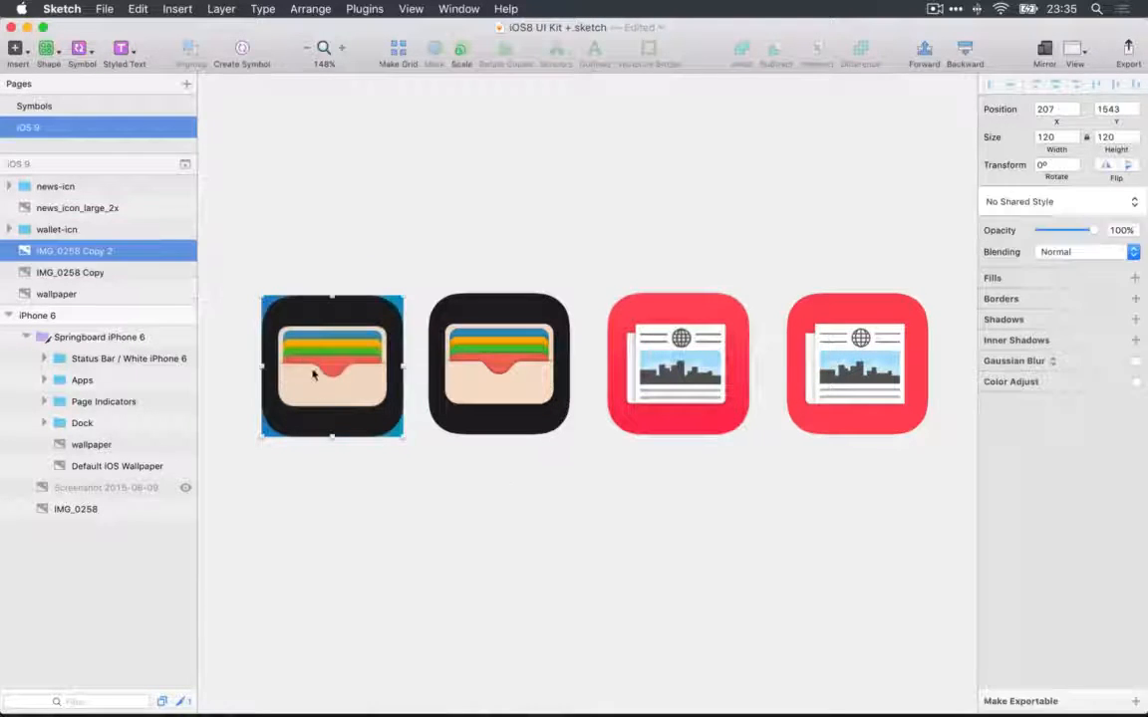
click(654, 404)
click(375, 411)
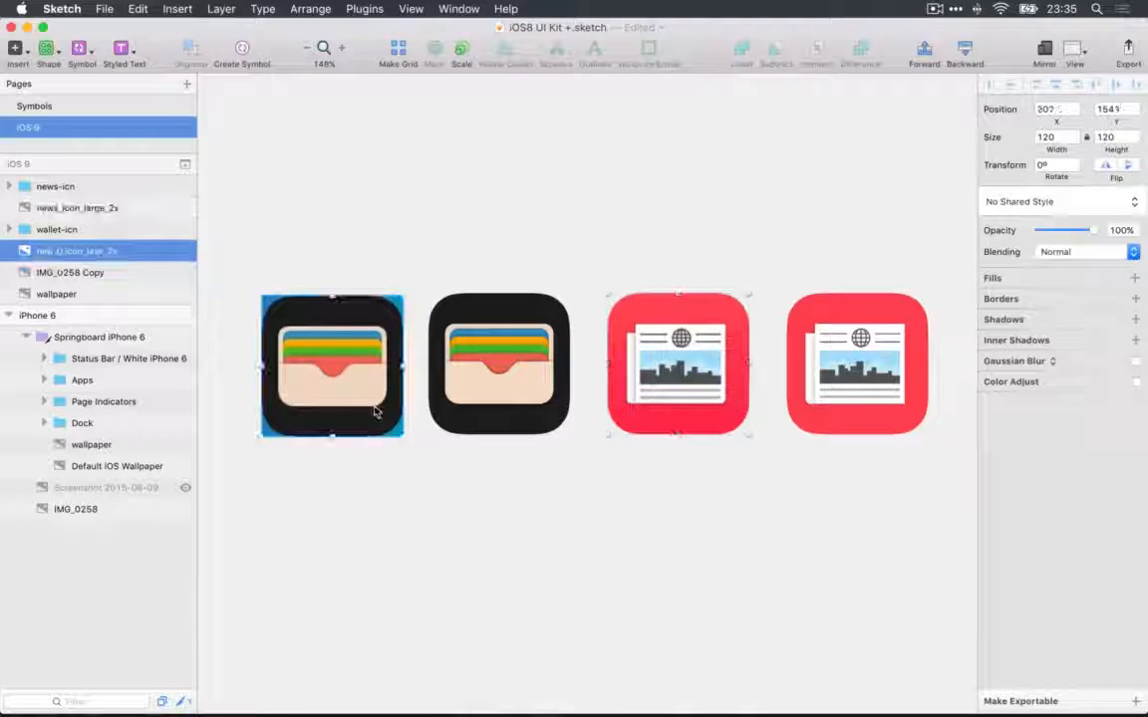
click(657, 426)
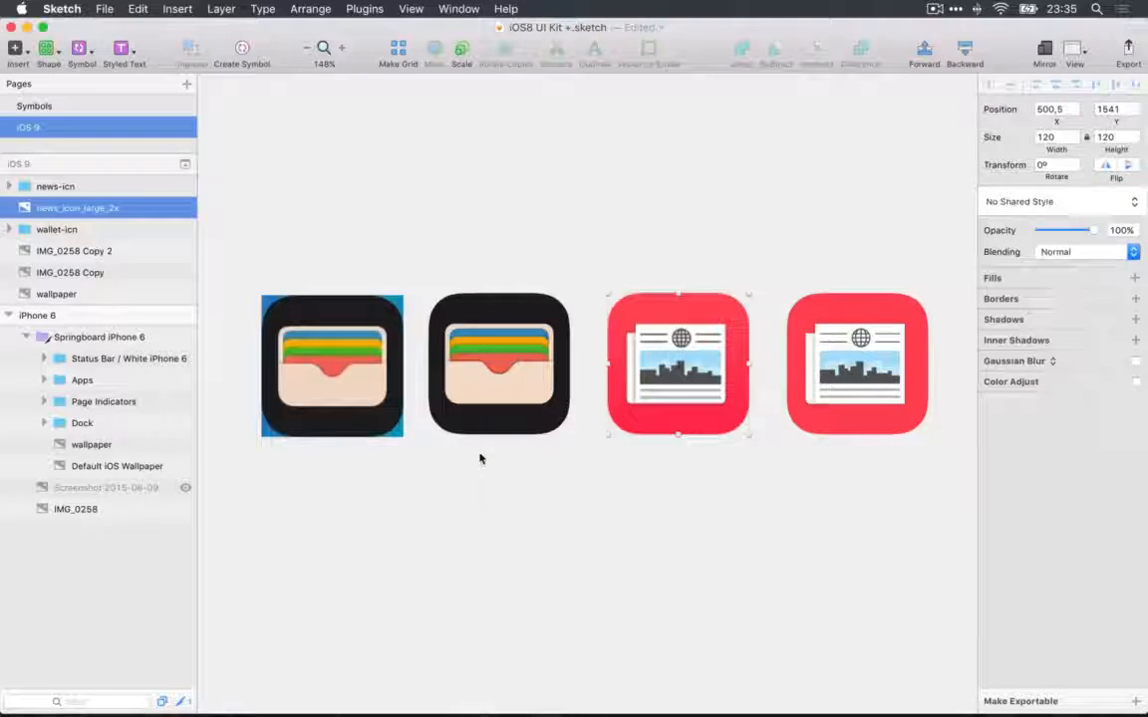
click(346, 404)
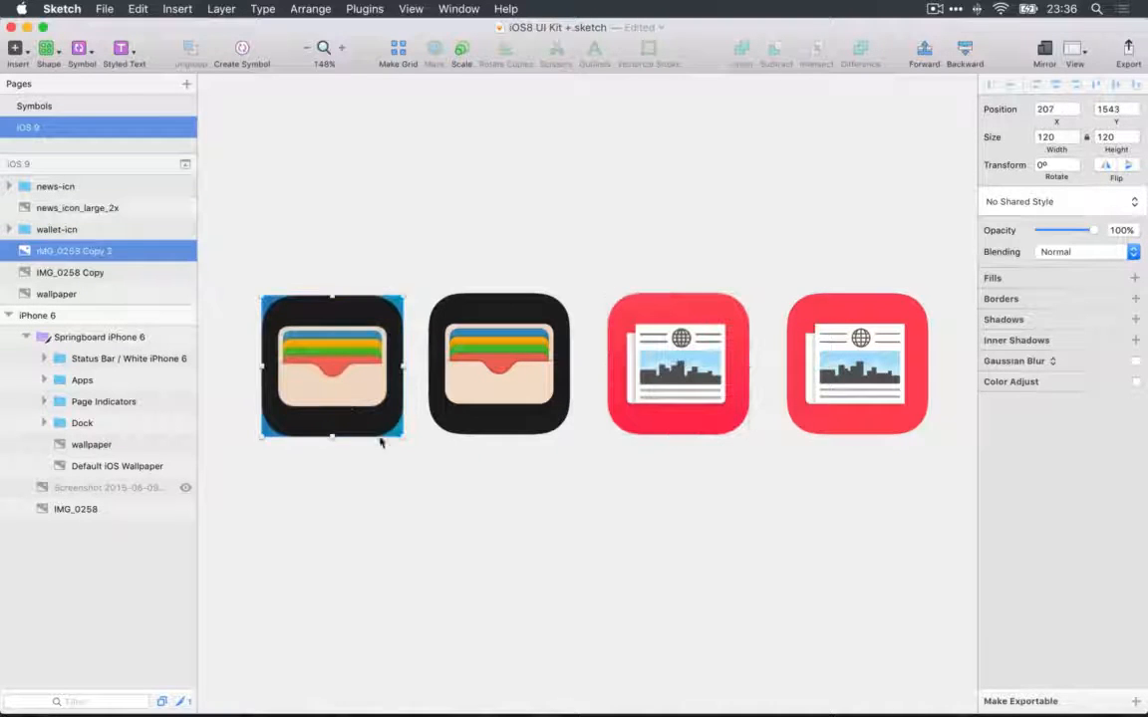
click(632, 375)
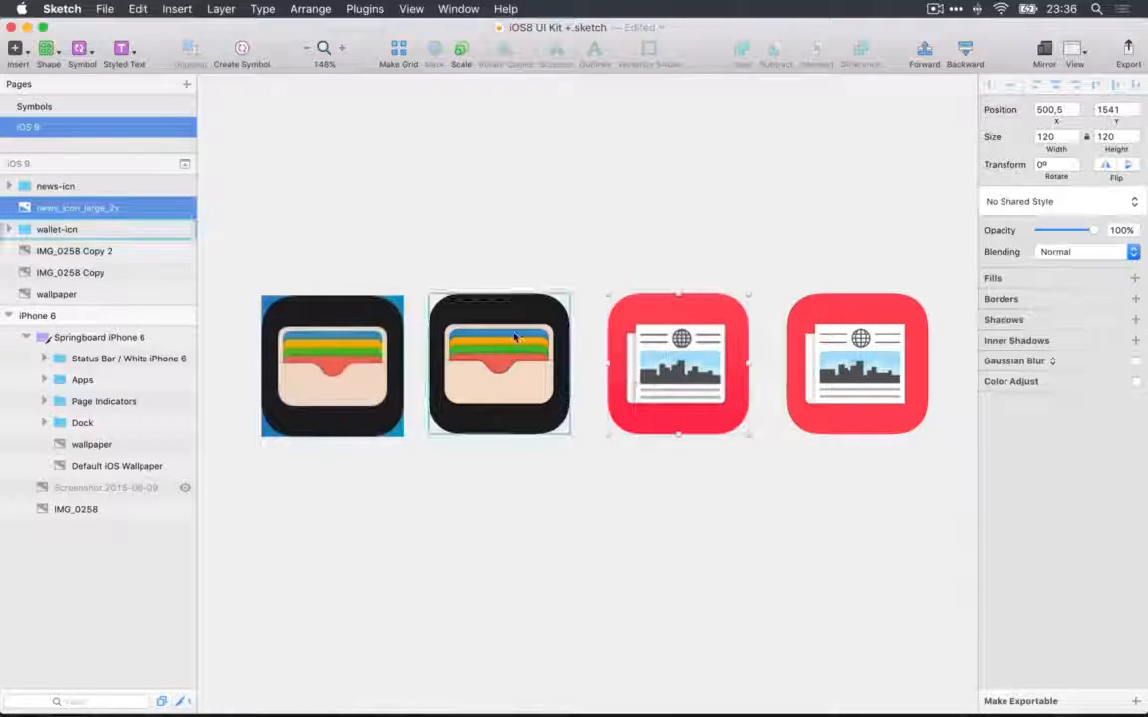
Copy the images news_icon_large_2x and IMG_0258 Copy 2 together into a new blank document.
key(super)
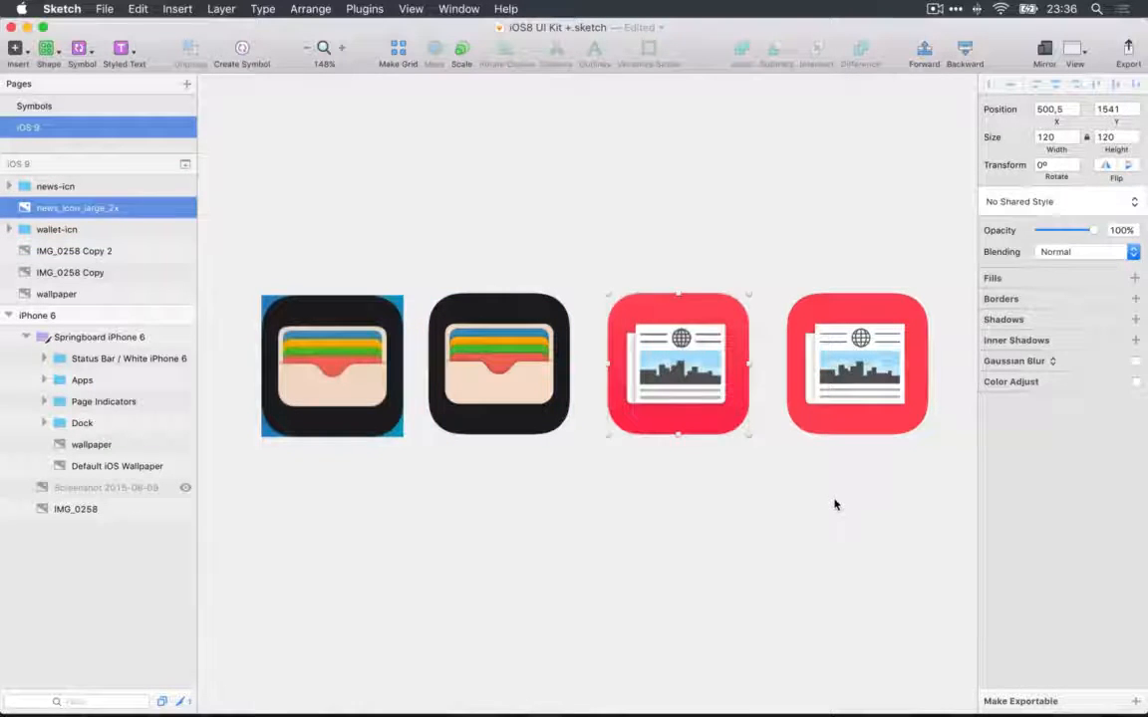
click(832, 504)
click(662, 338)
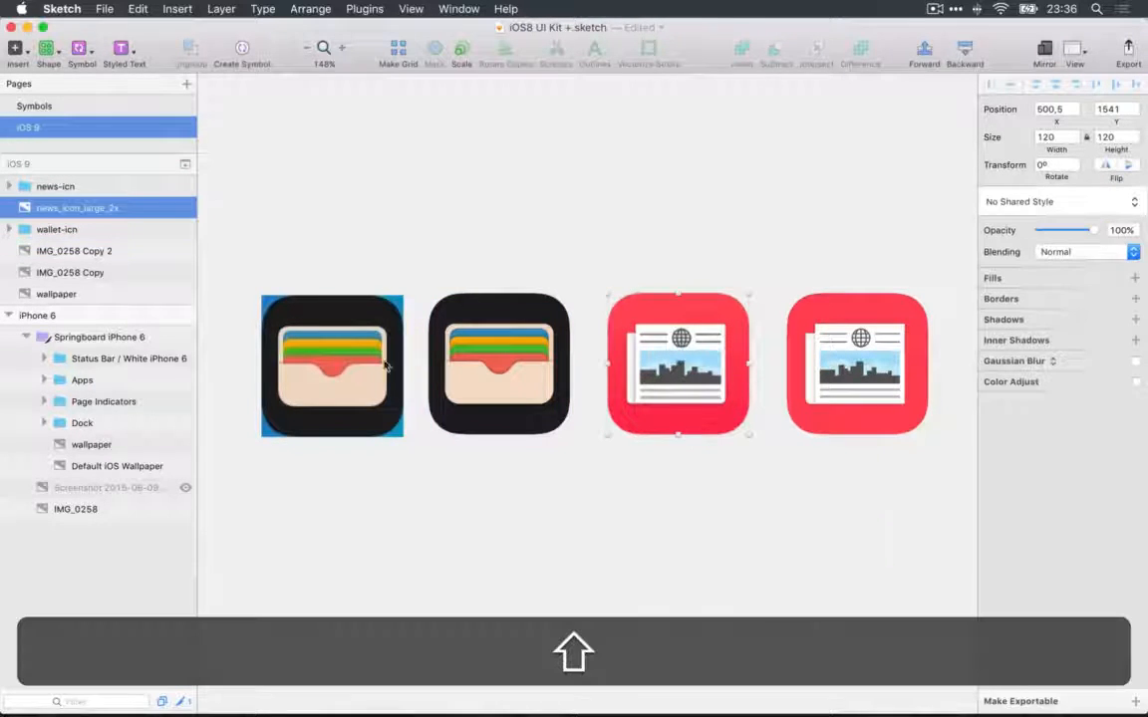
shift+click(359, 359)
key(super+shift+c)
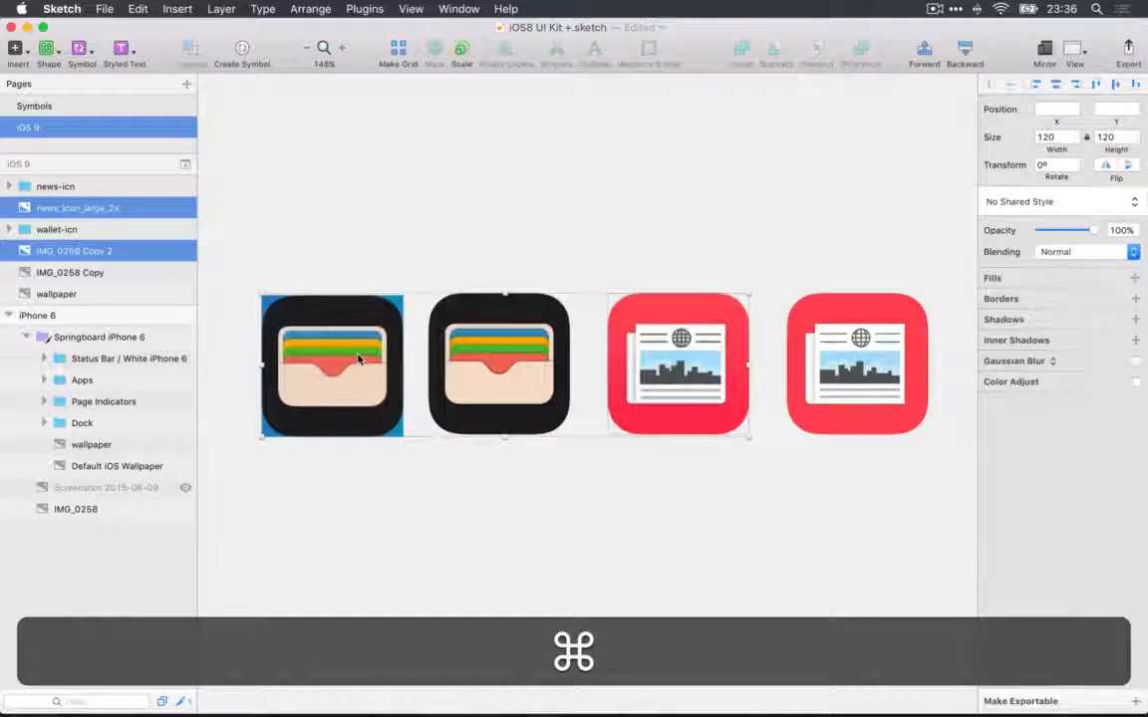
key(super+n)
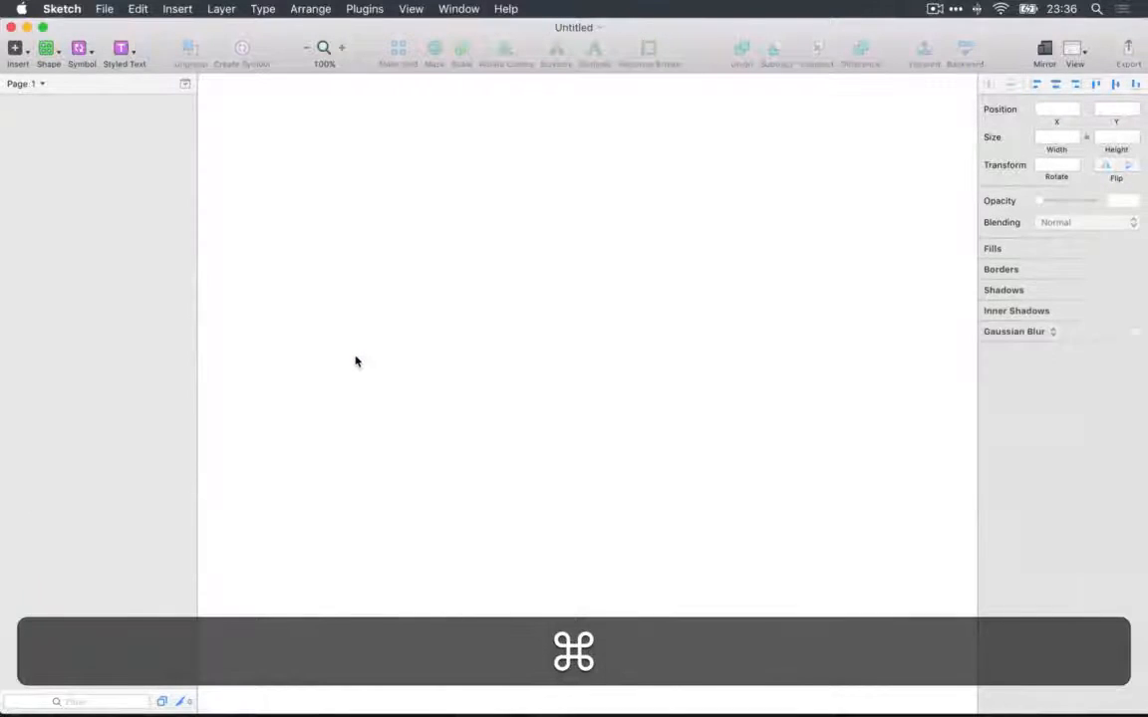
key(super+v)
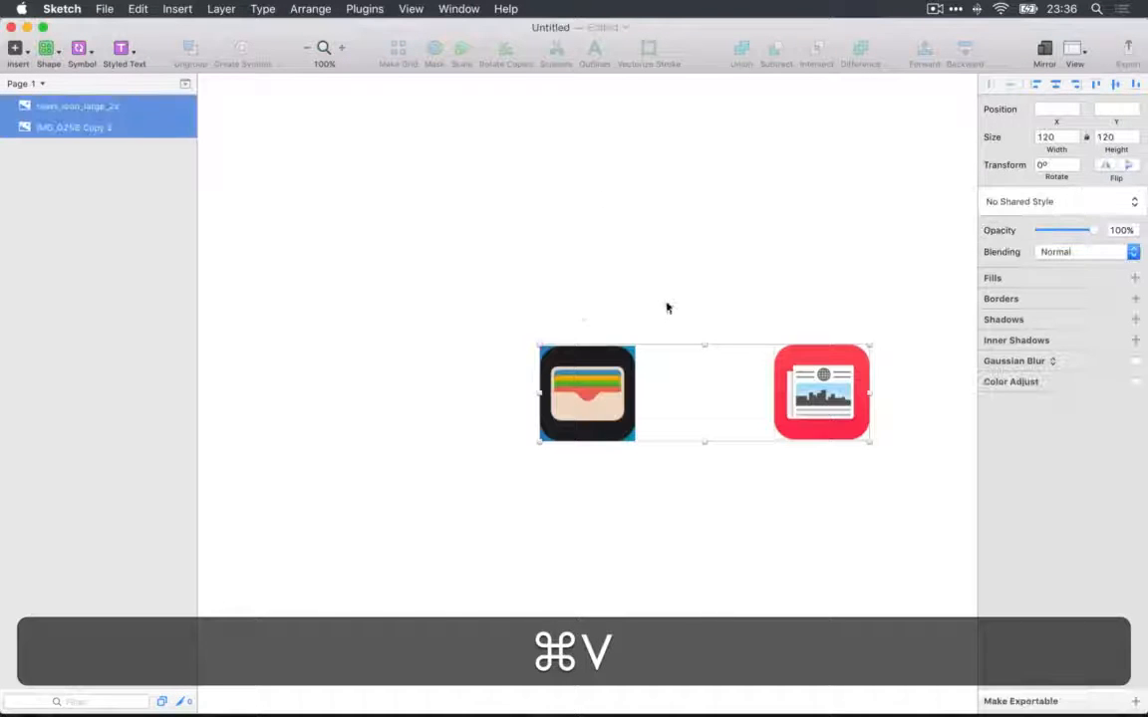
scroll(647, 294, down, 3)
scroll(623, 299, up, 3)
scroll(622, 301, up, 3)
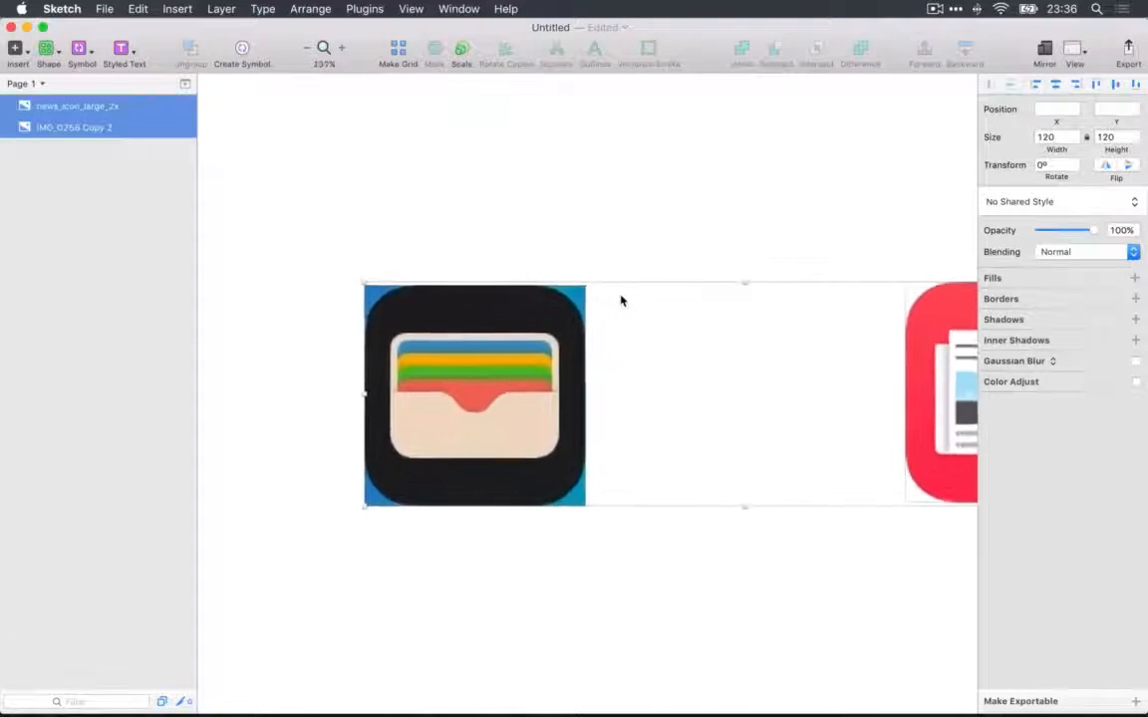
scroll(622, 301, right, 3)
scroll(631, 292, down, 3)
click(657, 264)
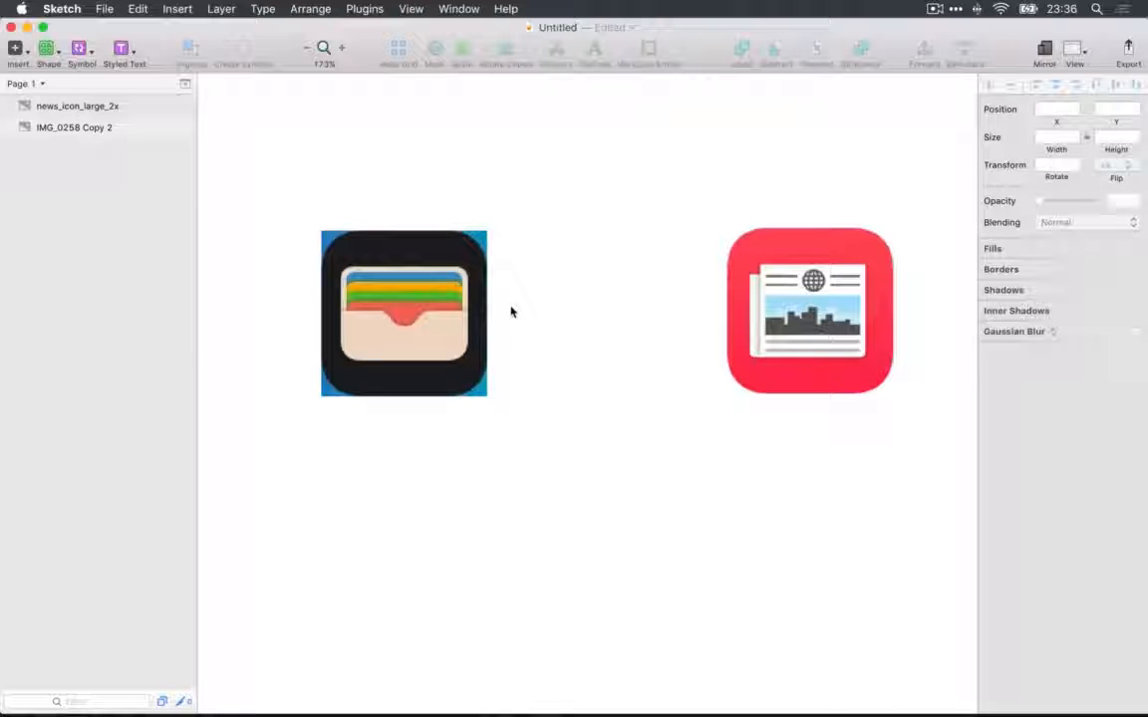
Hide the news_icon_large_2x image and select the wallet image for a closer view.
click(474, 309)
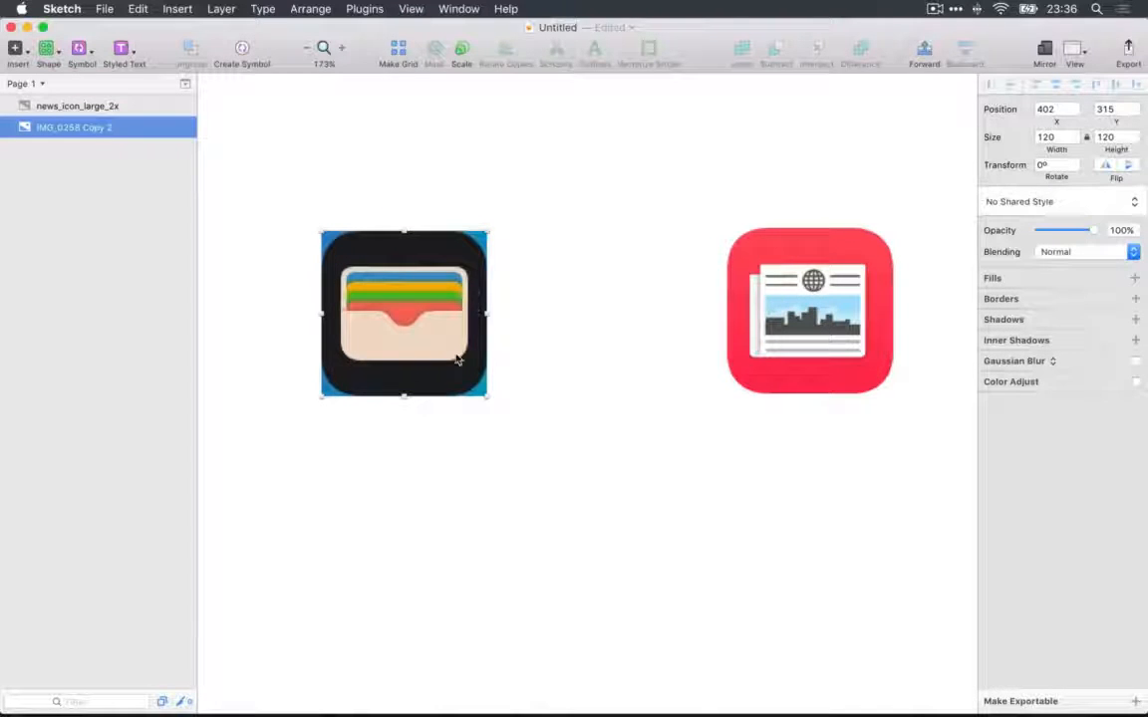
click(784, 311)
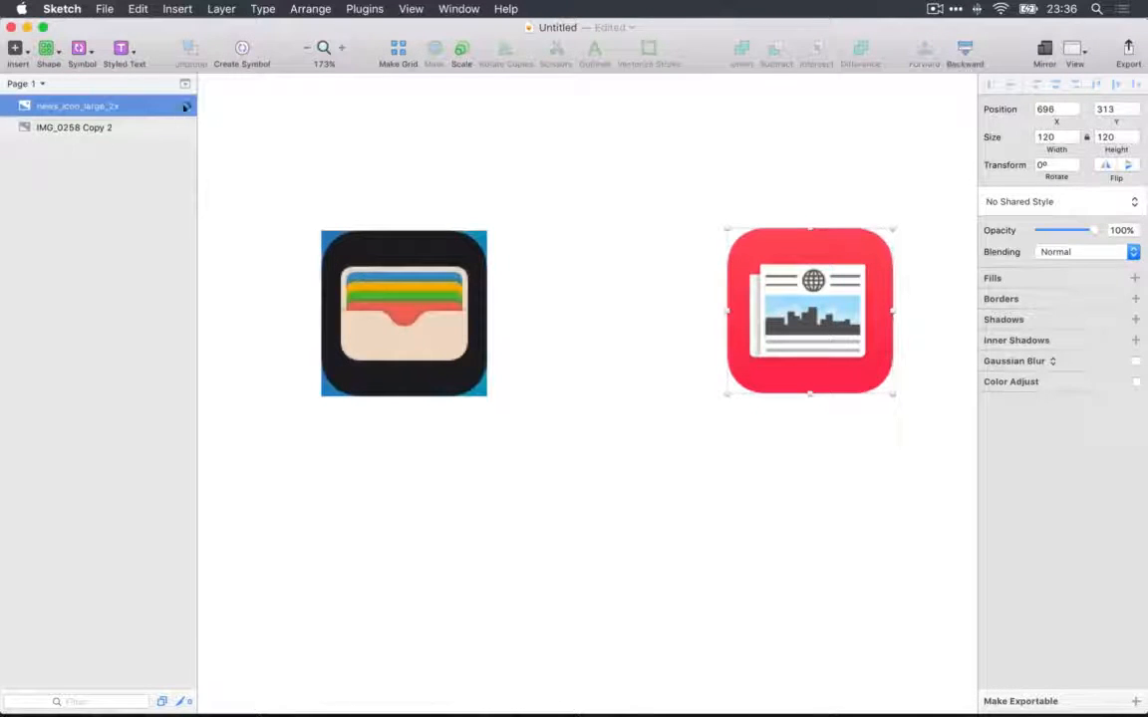
click(185, 107)
click(381, 270)
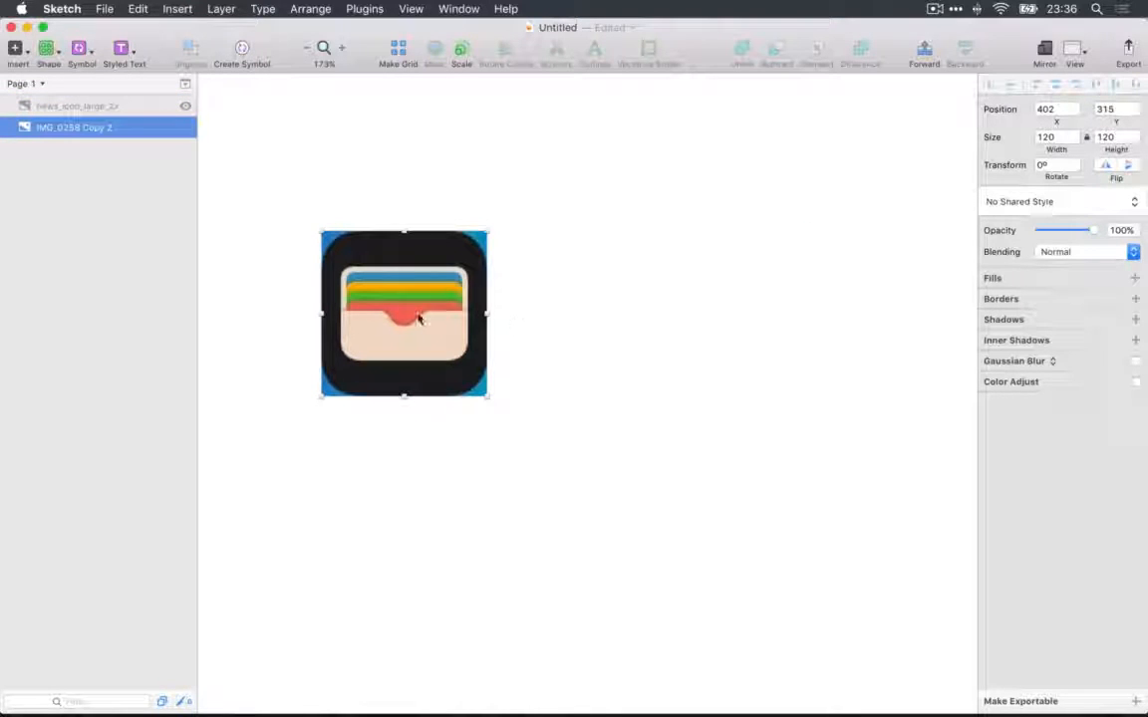
scroll(418, 318, up, 5)
scroll(418, 318, left, 3)
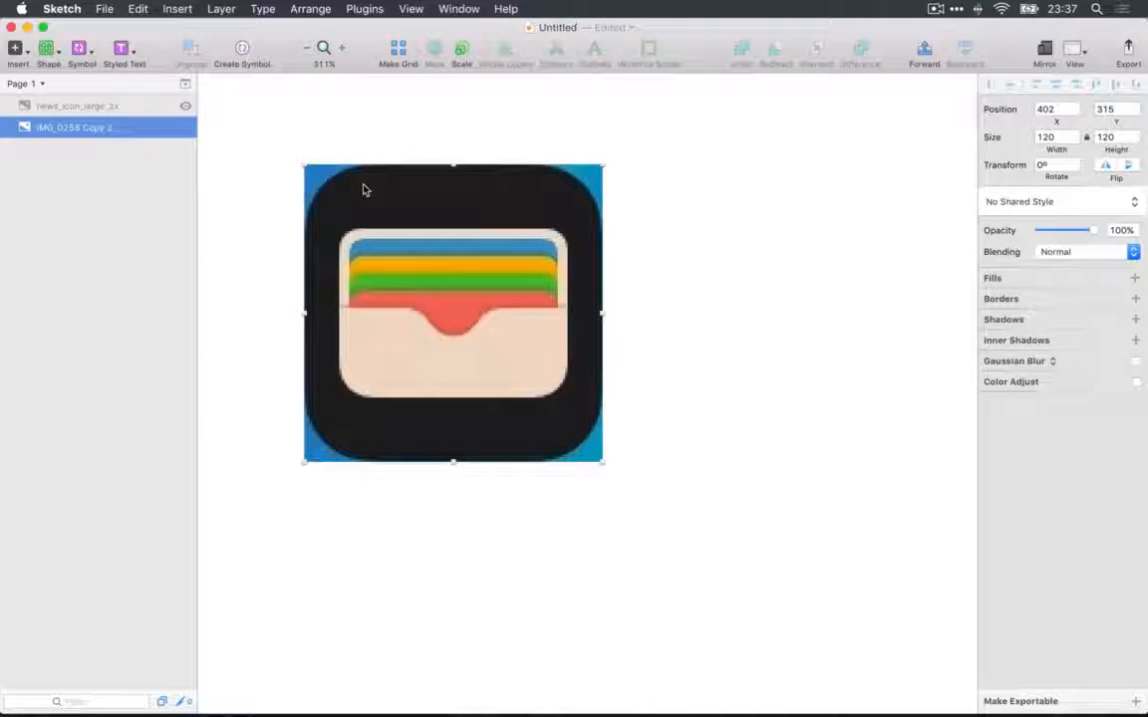
Create a new document from the iOS App Icon template.
click(103, 9)
mouse_move(115, 44)
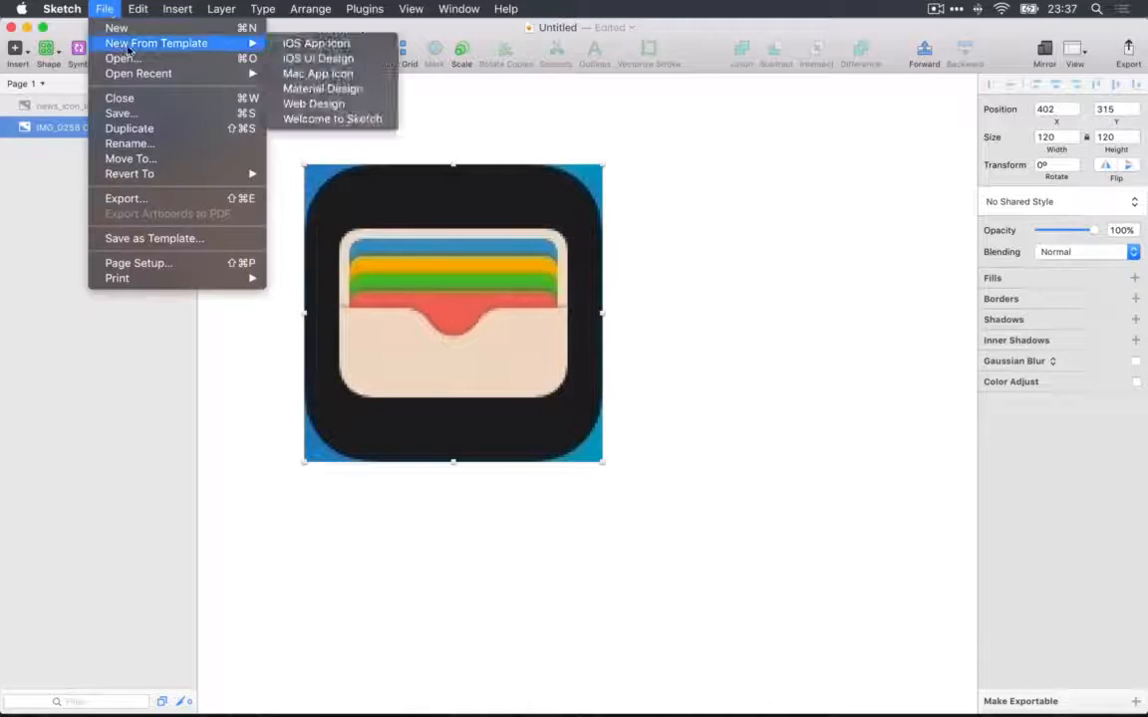
click(305, 44)
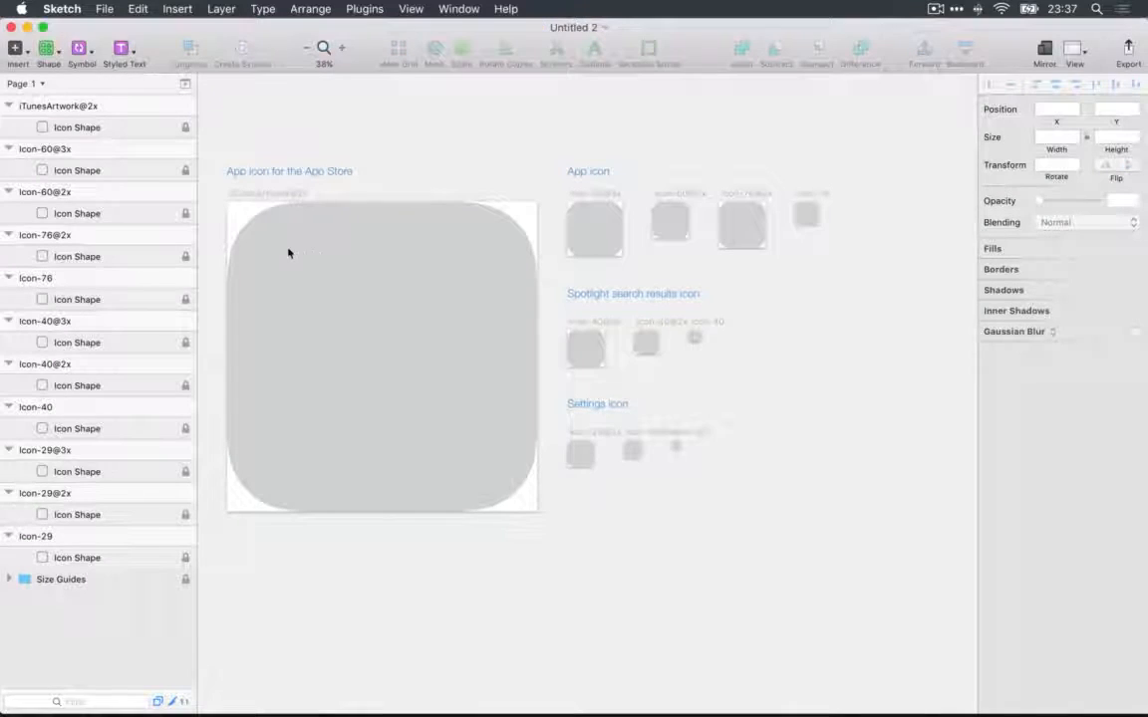
key(super)
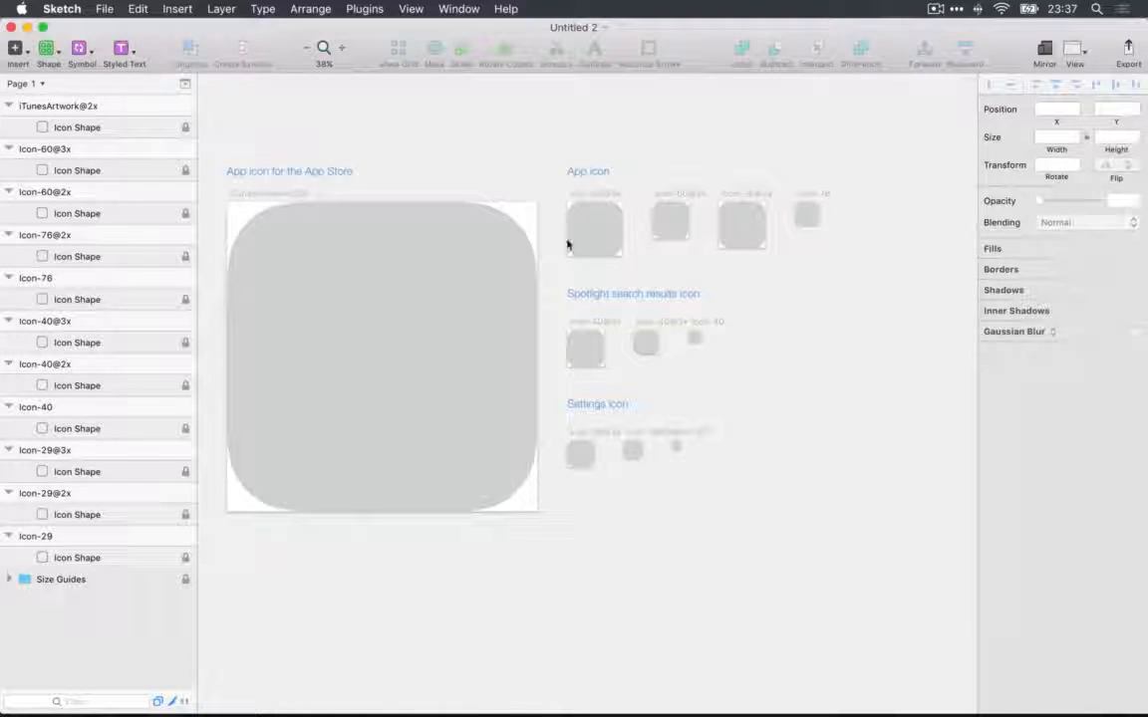
Unlock the Icon Shape in the iTunesArtwork@2x artboard and copy it into the document holding the wallet image.
click(62, 126)
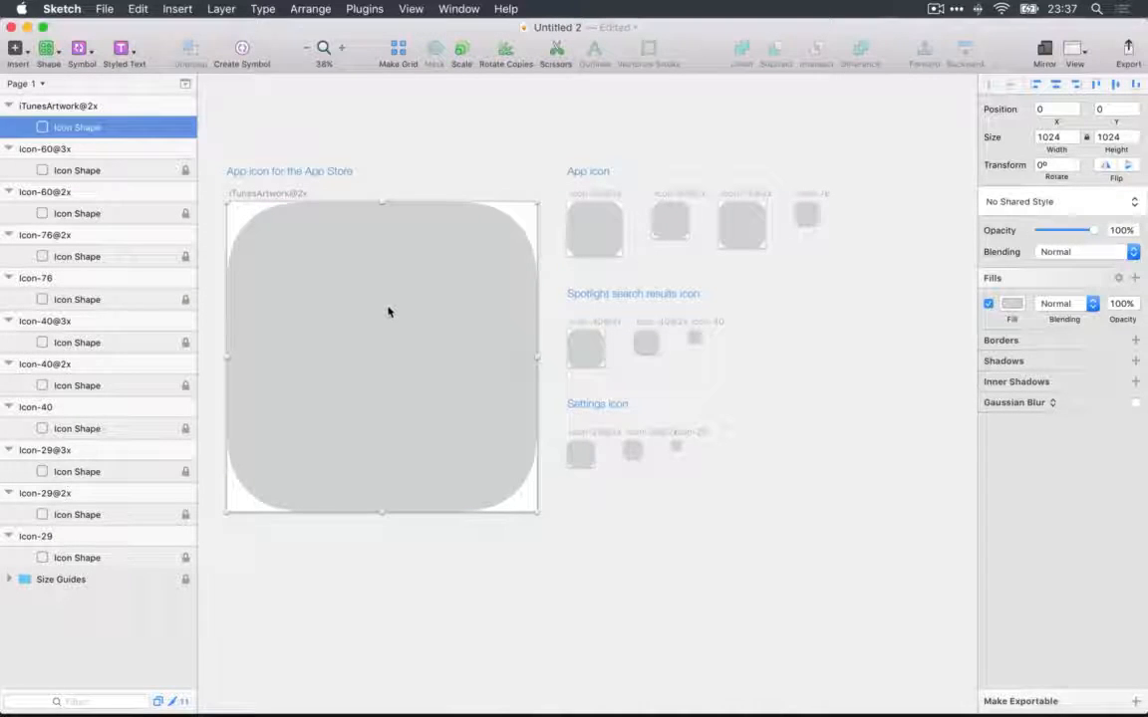
key(super+c)
key(super+grave)
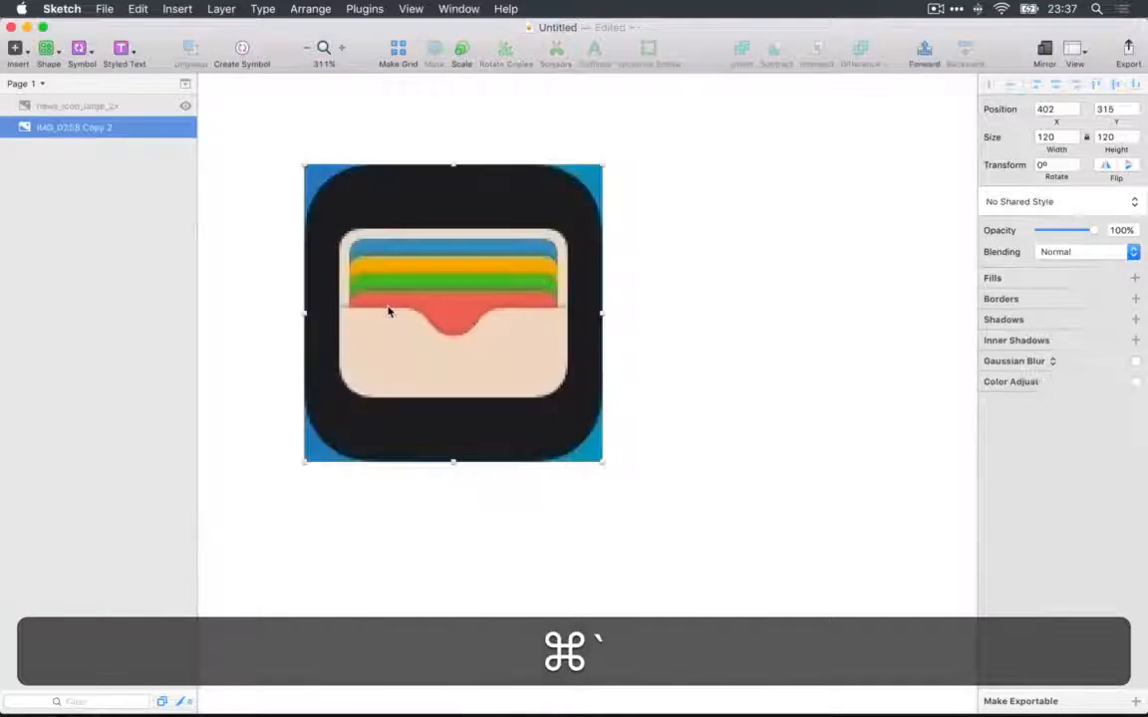
right_click(685, 260)
click(698, 269)
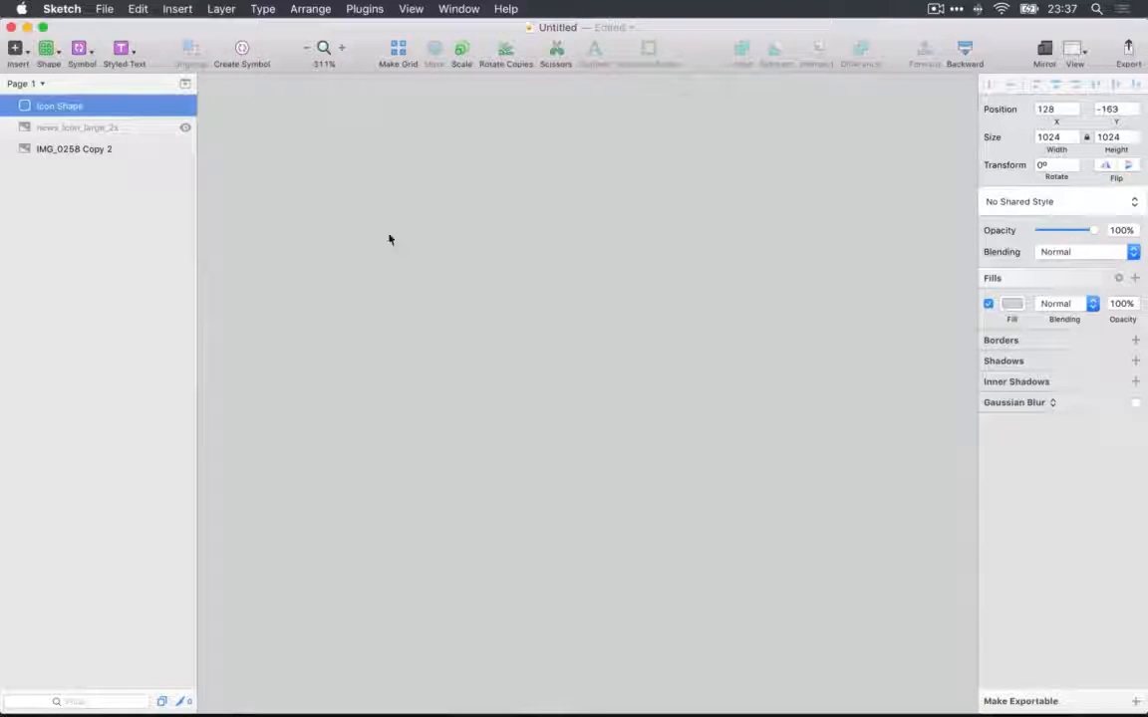
Scale the Icon Shape to 120 px and place it beside the wallet image, aligned with its top edge.
click(82, 149)
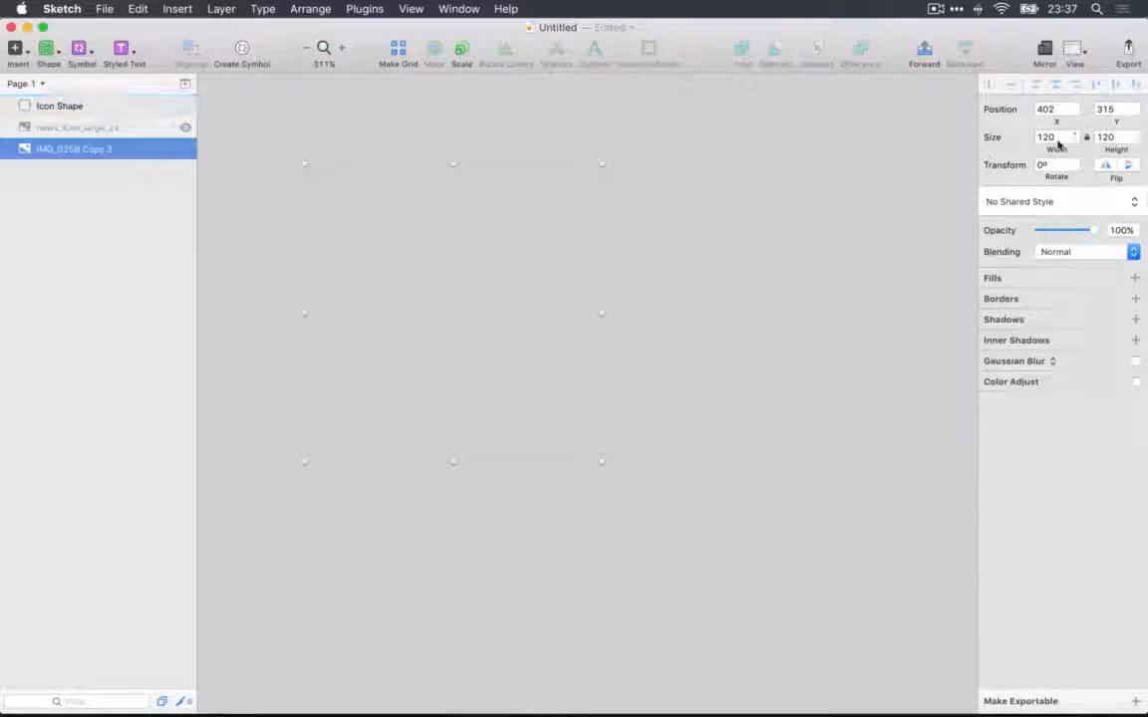
click(138, 112)
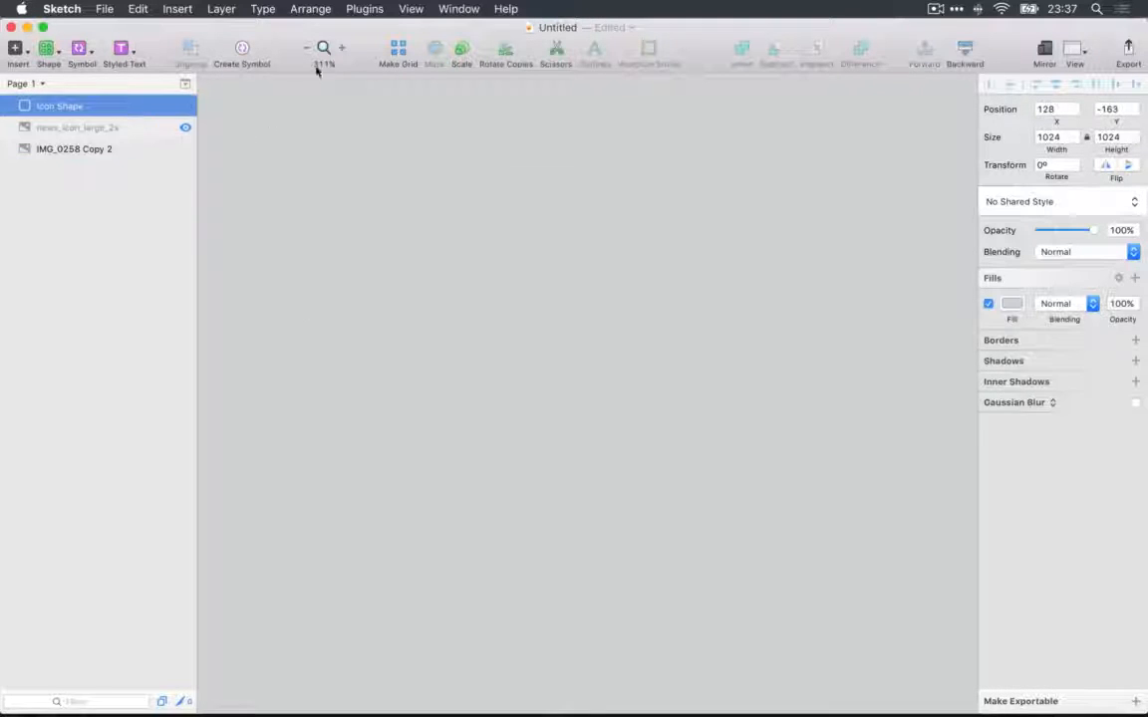
click(461, 49)
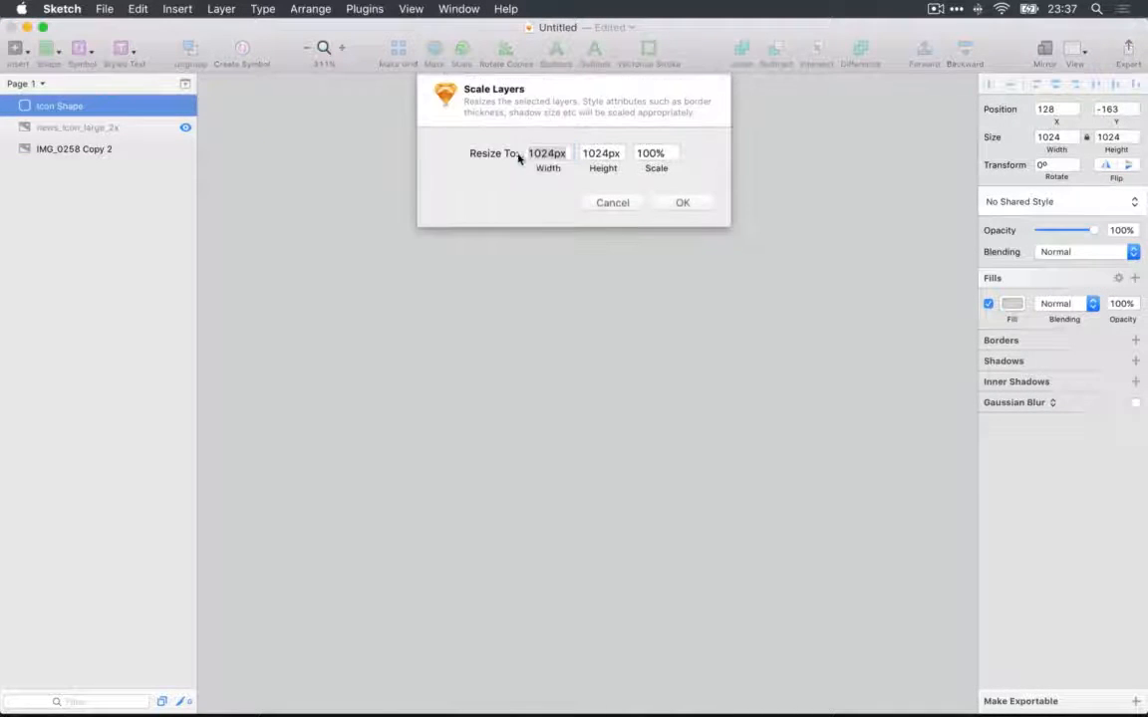
text(120)
key(Return)
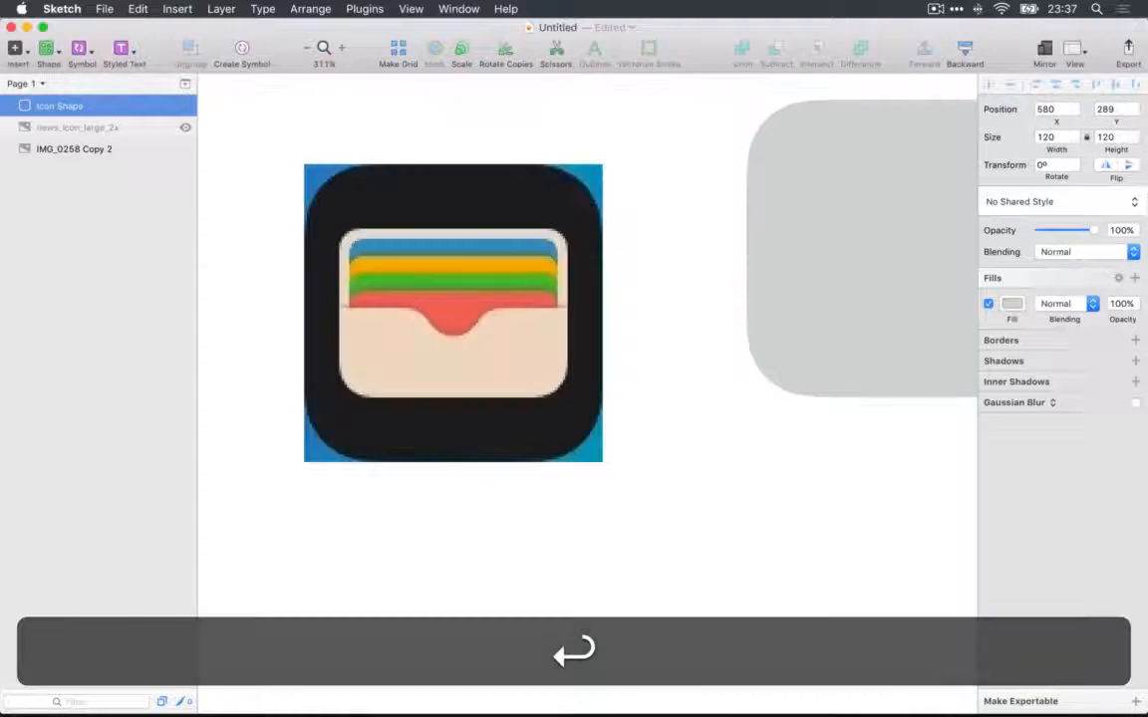
drag(882, 299, 763, 355)
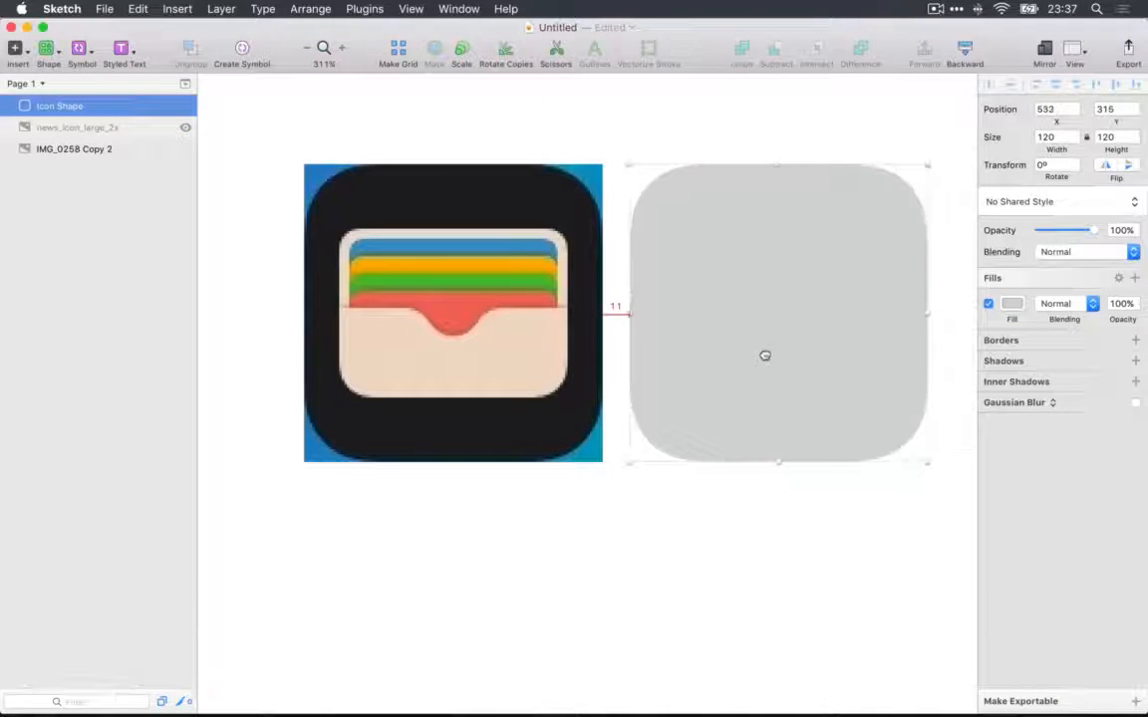
scroll(763, 359, right, 3)
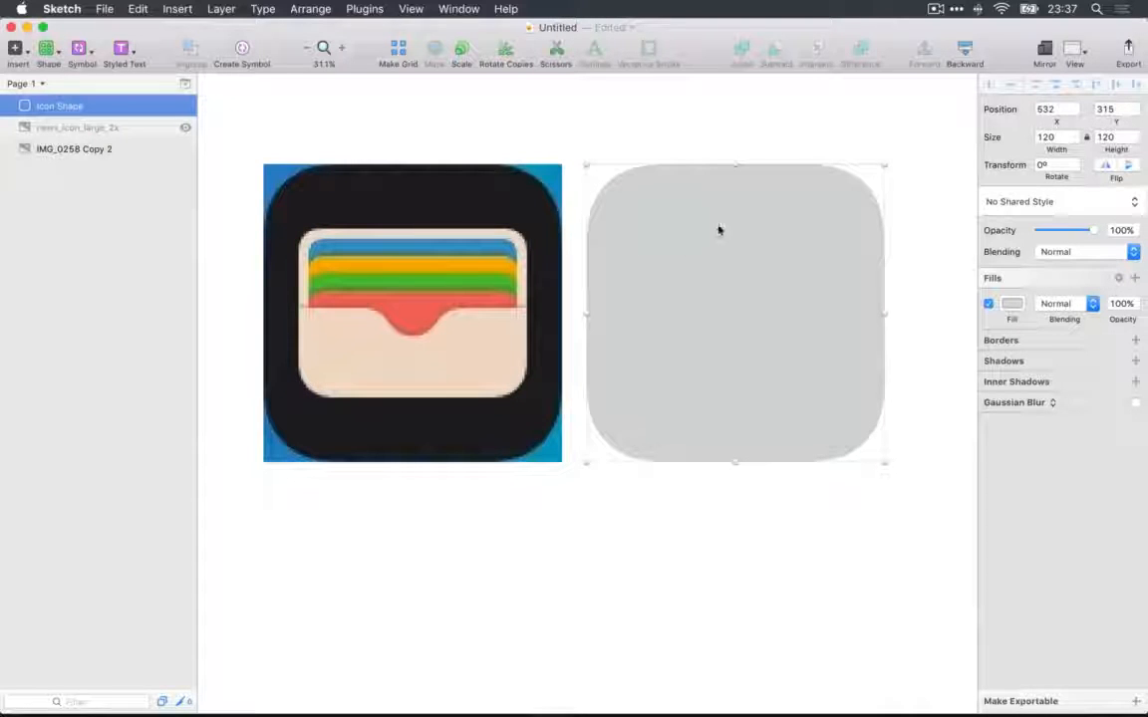
Fill the Icon Shape with the near-black colour sampled from the wallet icon's background below the wallet.
key(ctrl+c)
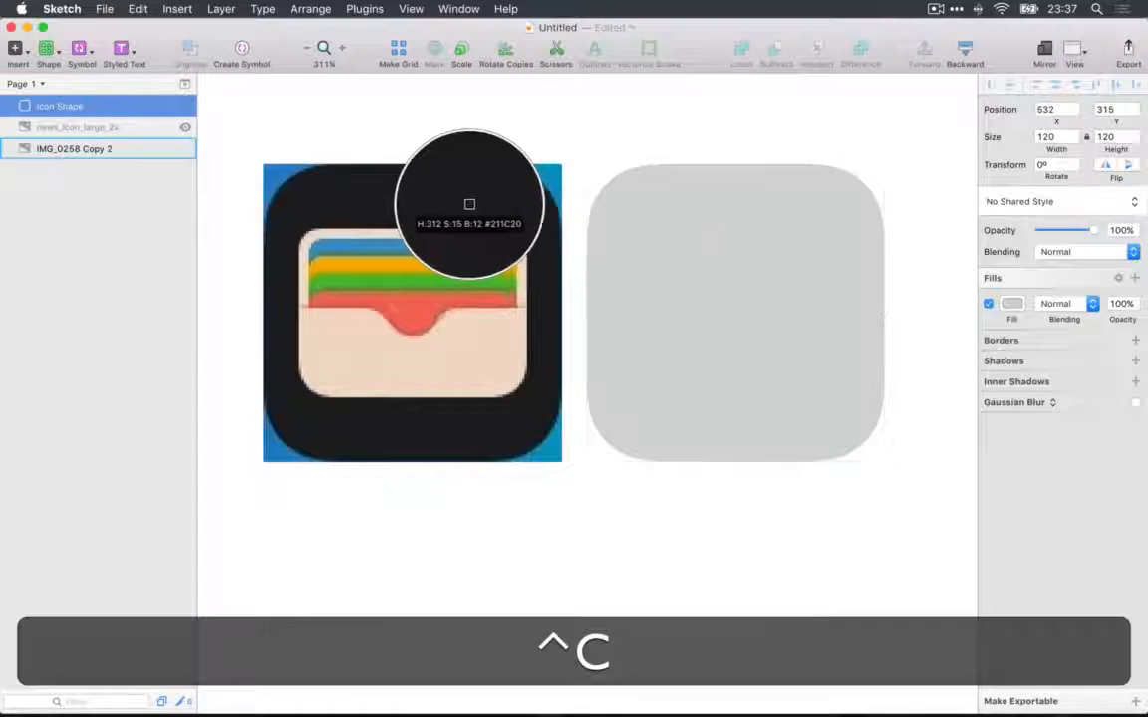
click(461, 209)
key(ctrl+c)
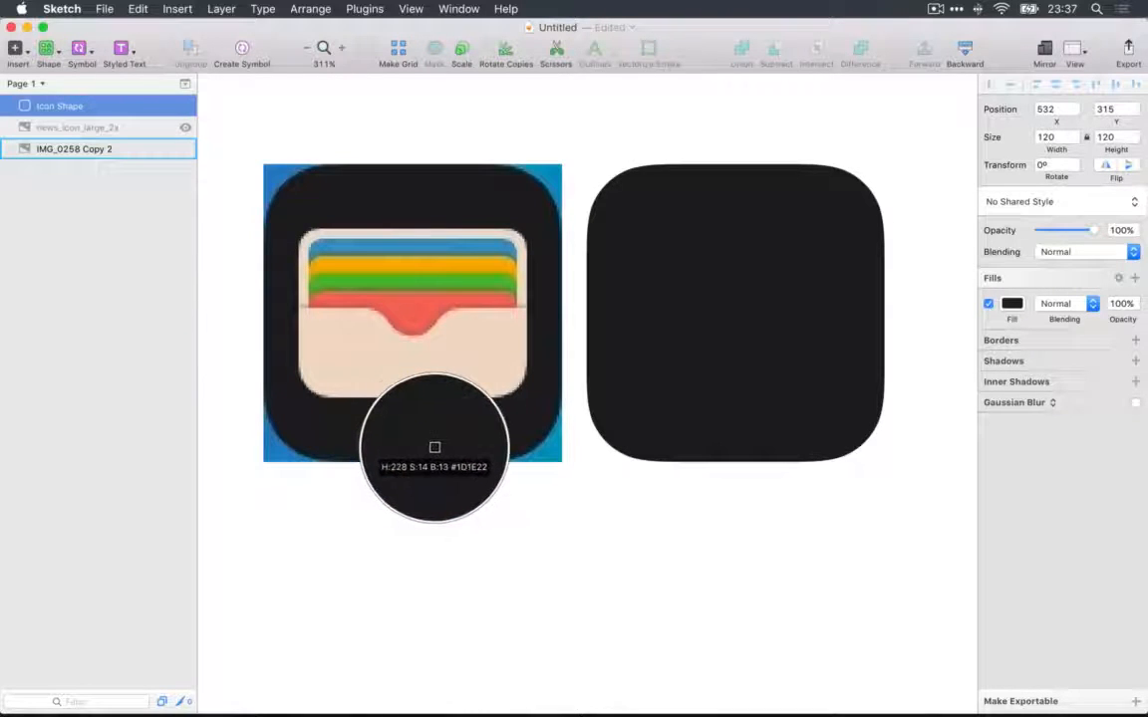
click(418, 451)
click(779, 142)
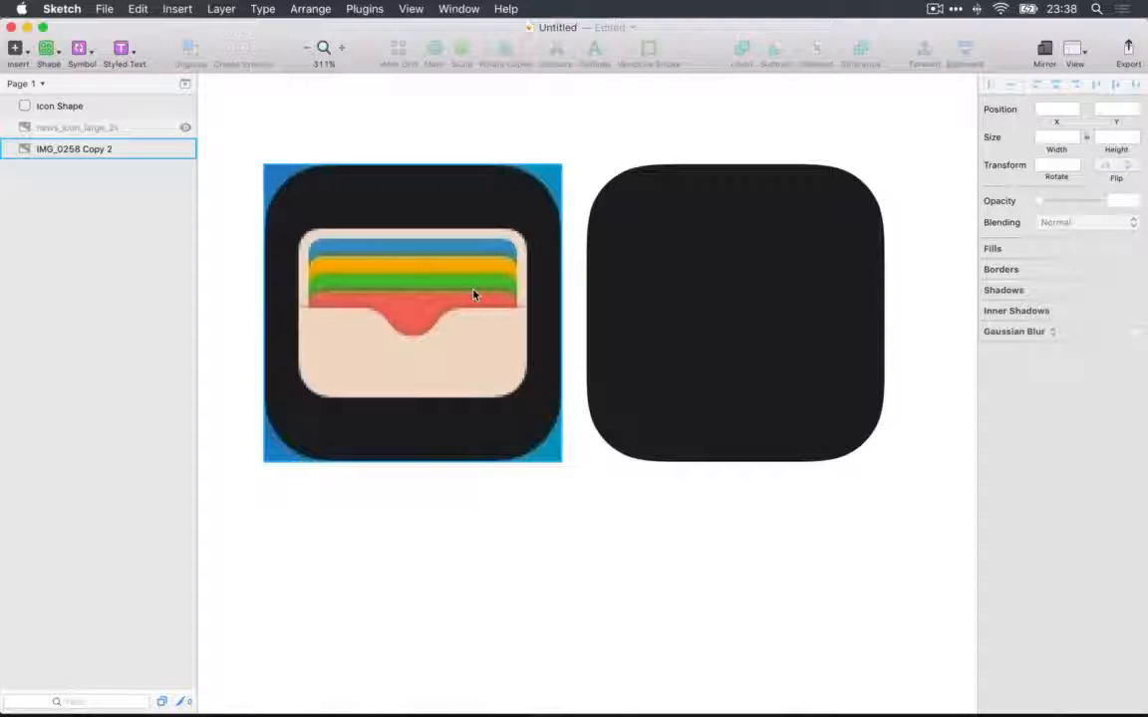
Move the Icon Shape exactly over the wallet image at X 402, Y 315 and hide it.
scroll(377, 267, left, 2)
scroll(378, 267, left, 1)
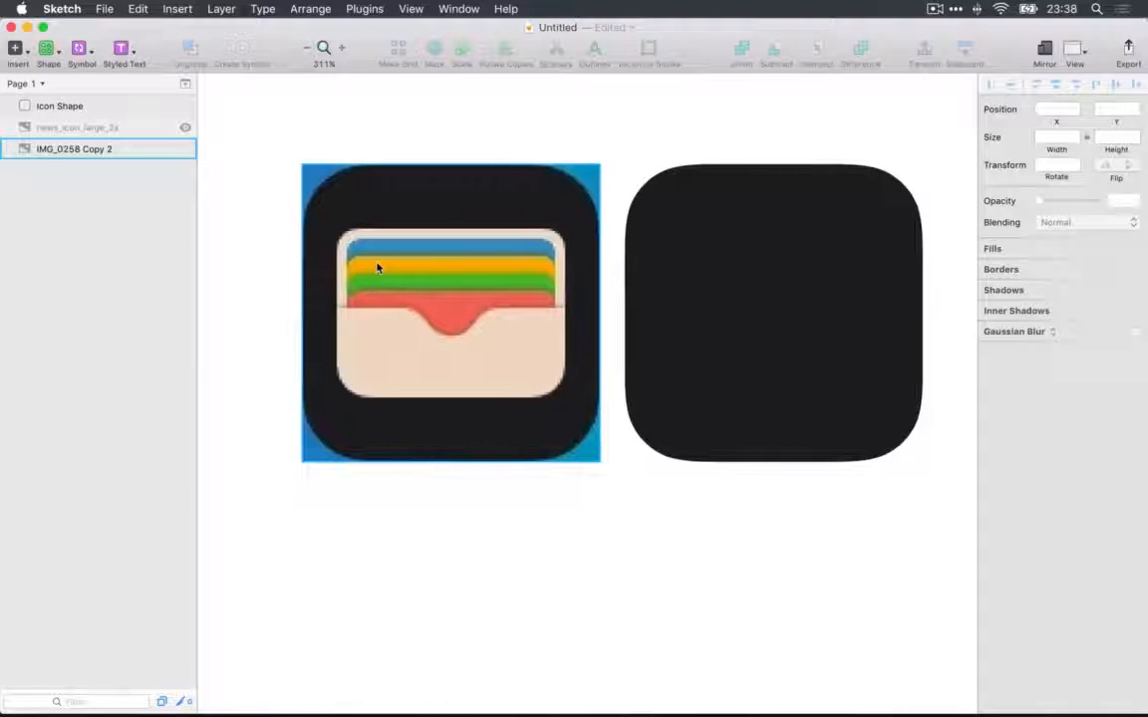
click(732, 271)
drag(763, 273, 443, 272)
scroll(439, 275, left, 8)
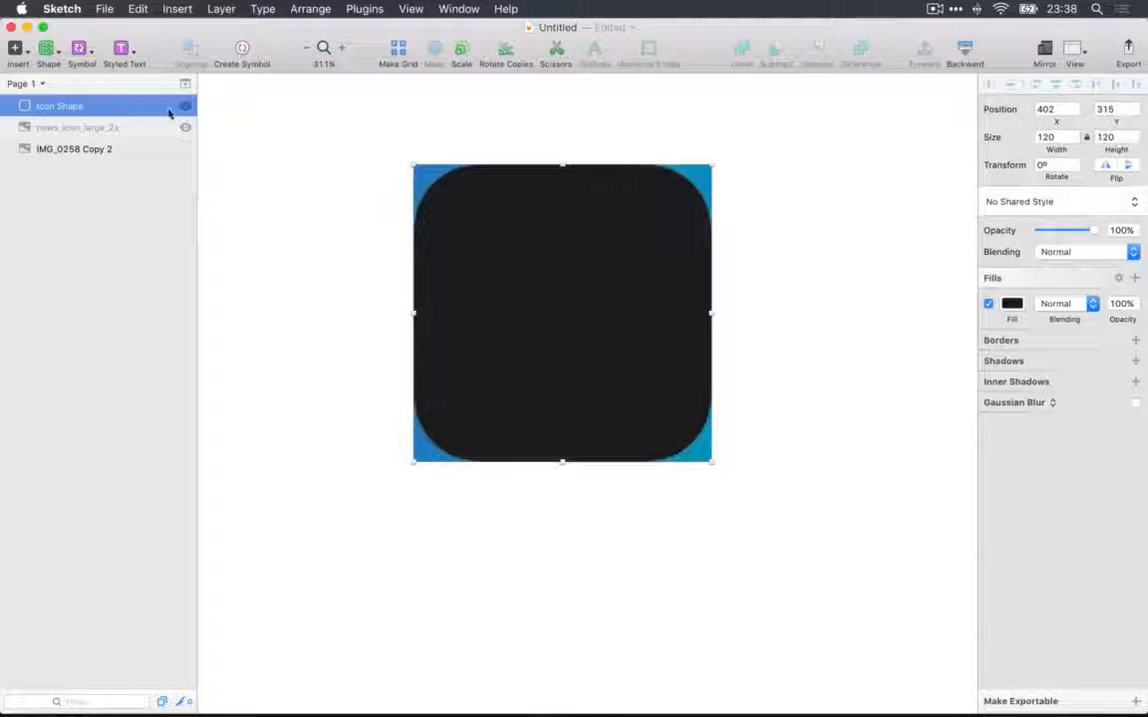
click(186, 106)
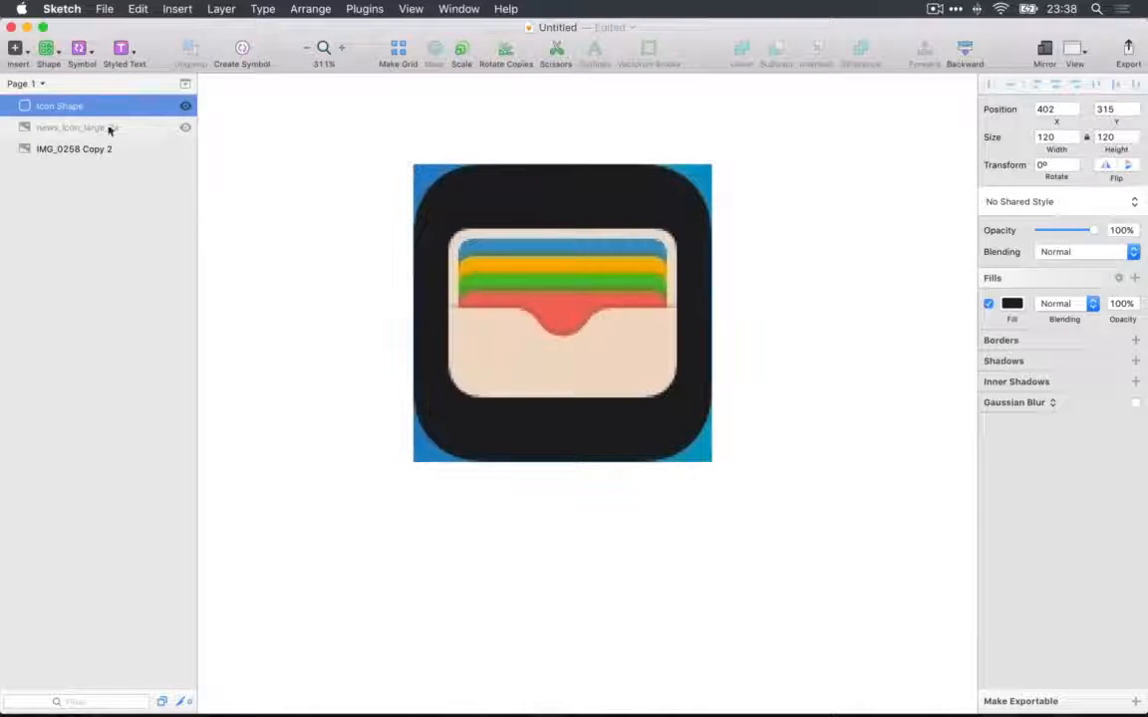
Draw a 92 × 68 px rounded rectangle over the wallet body with a corner radius of 8, and hide it.
click(539, 270)
key(super+2)
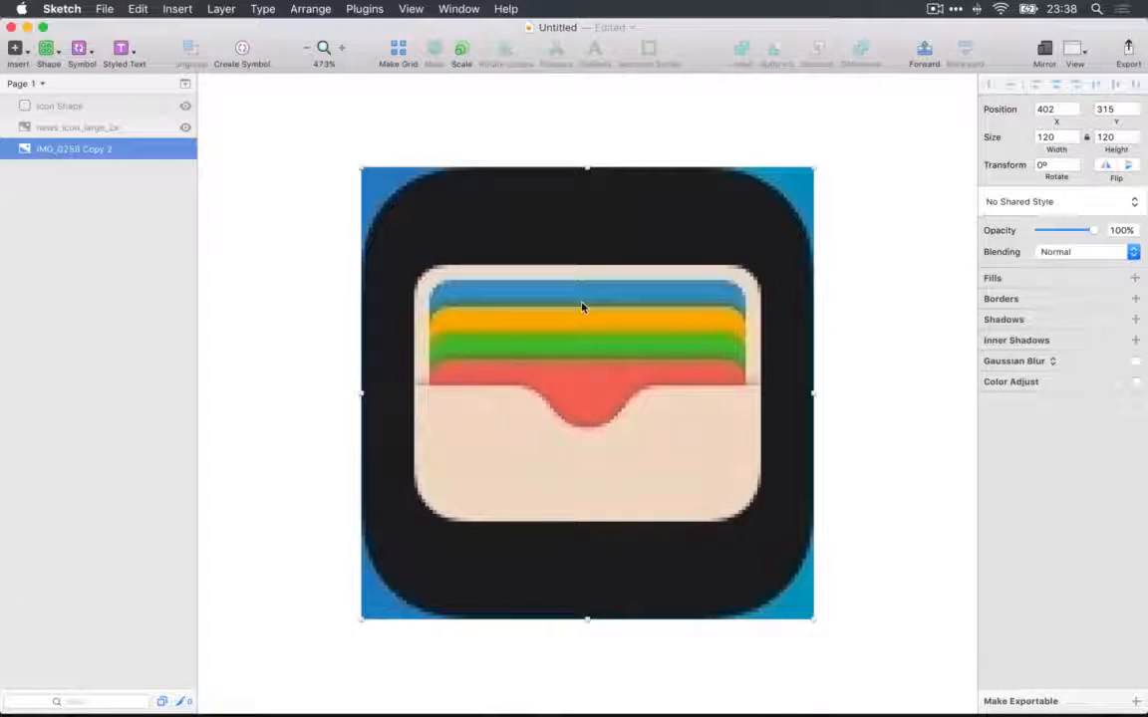
key(u)
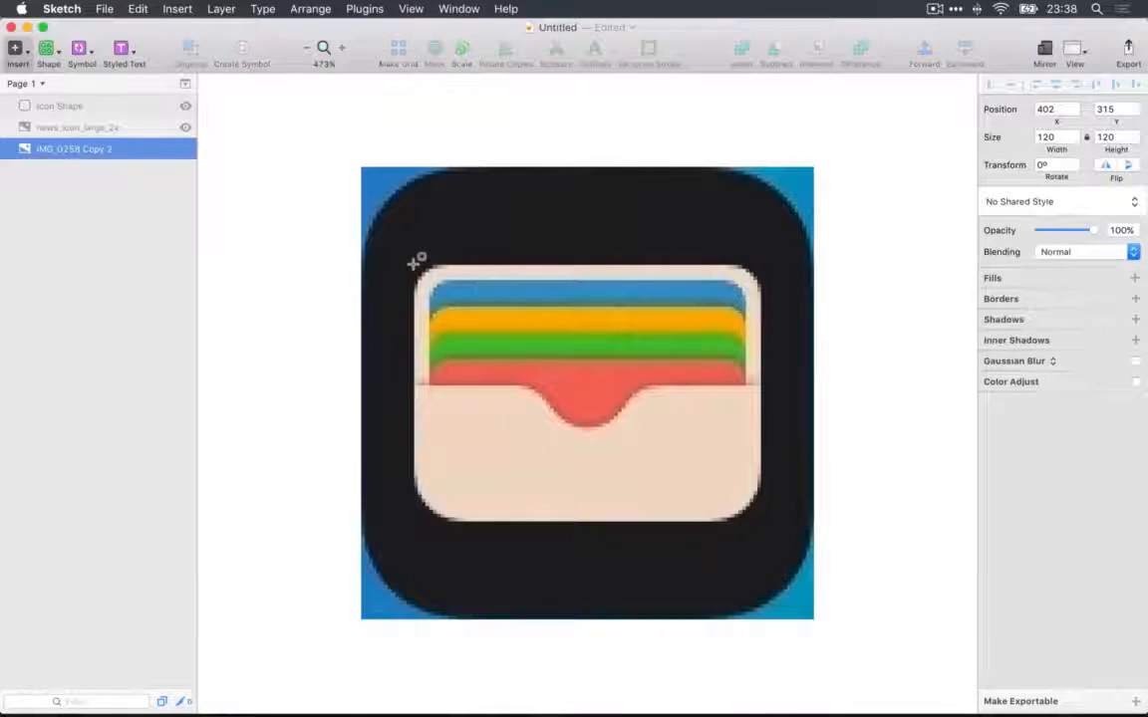
key(Escape)
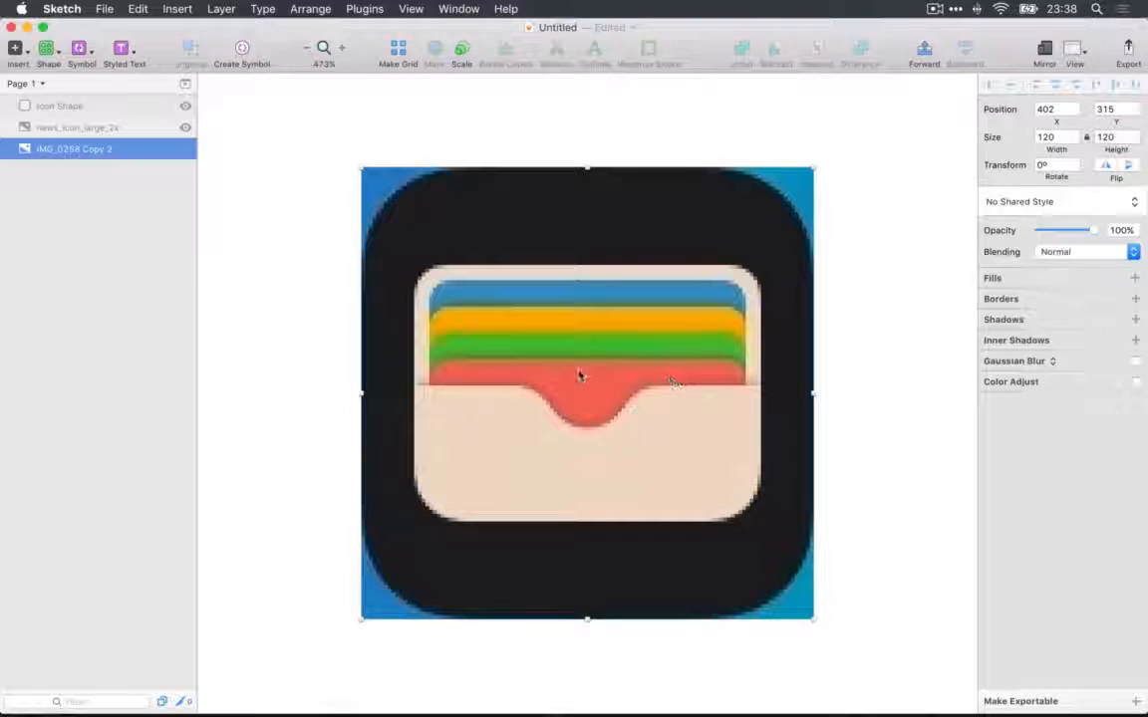
key(u)
drag(416, 261, 761, 520)
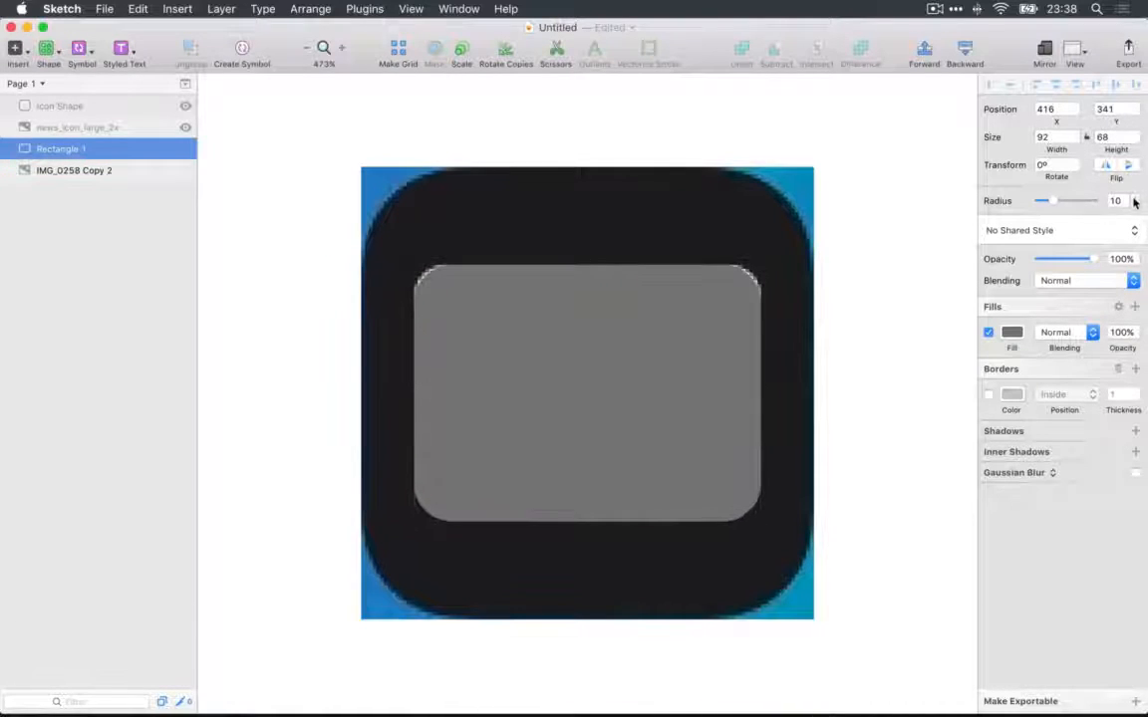
click(1133, 203)
click(1133, 202)
click(185, 149)
Draw an 84 × 30 px rounded rectangle starting at the blue card's top edge, with a corner radius of 5.
key(u)
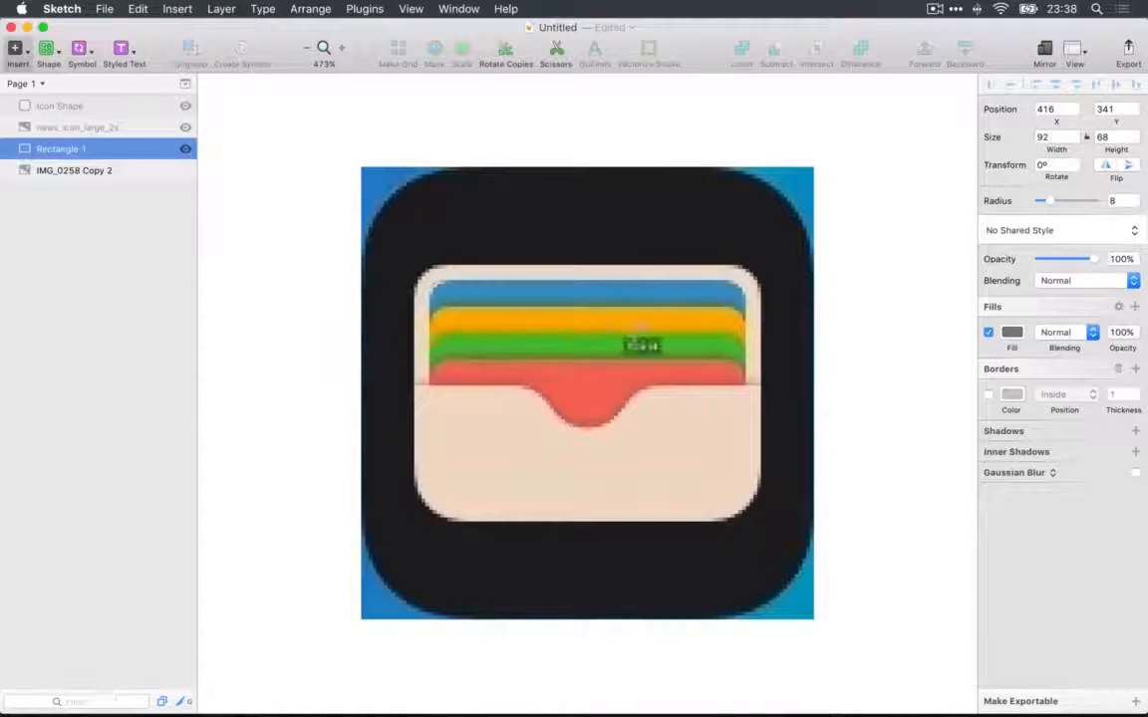
drag(640, 329, 746, 347)
click(1134, 204)
click(1133, 204)
click(1134, 204)
drag(587, 346, 586, 394)
Duplicate the card rectangle three times, placing each copy 7 px lower over the yellow, green and red cards, and hide all of them.
key(super+d)
click(186, 172)
drag(520, 318, 538, 389)
key(super+d)
click(185, 170)
key(super+d)
click(185, 172)
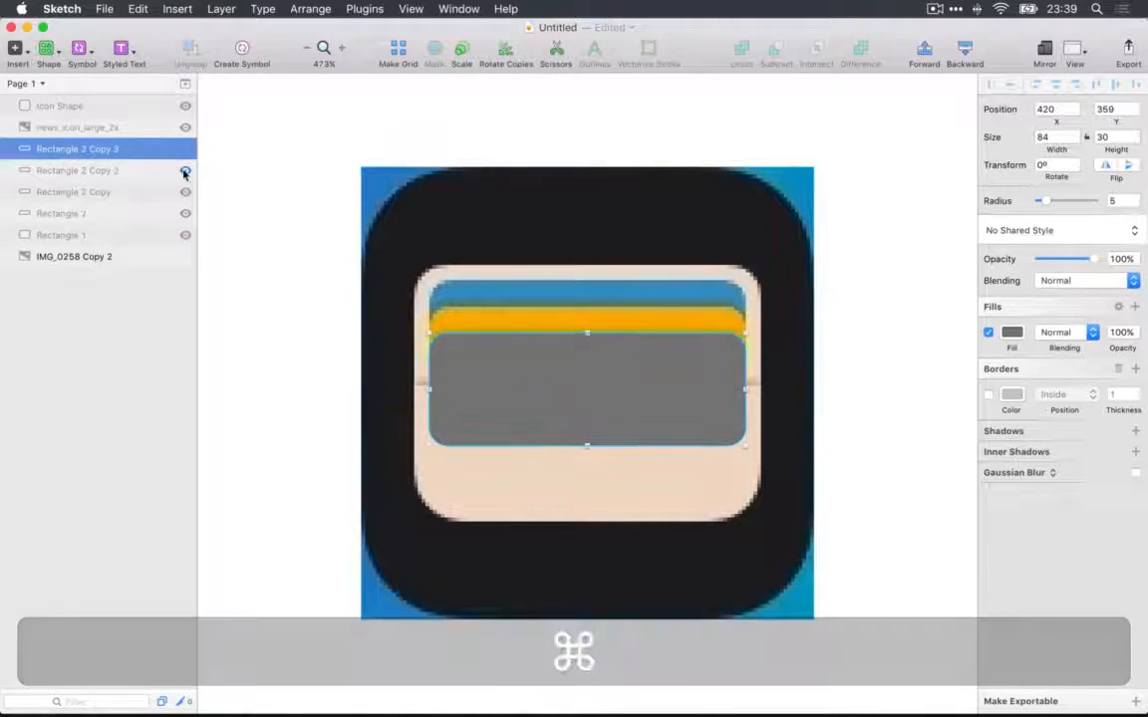
drag(503, 348, 503, 375)
click(185, 148)
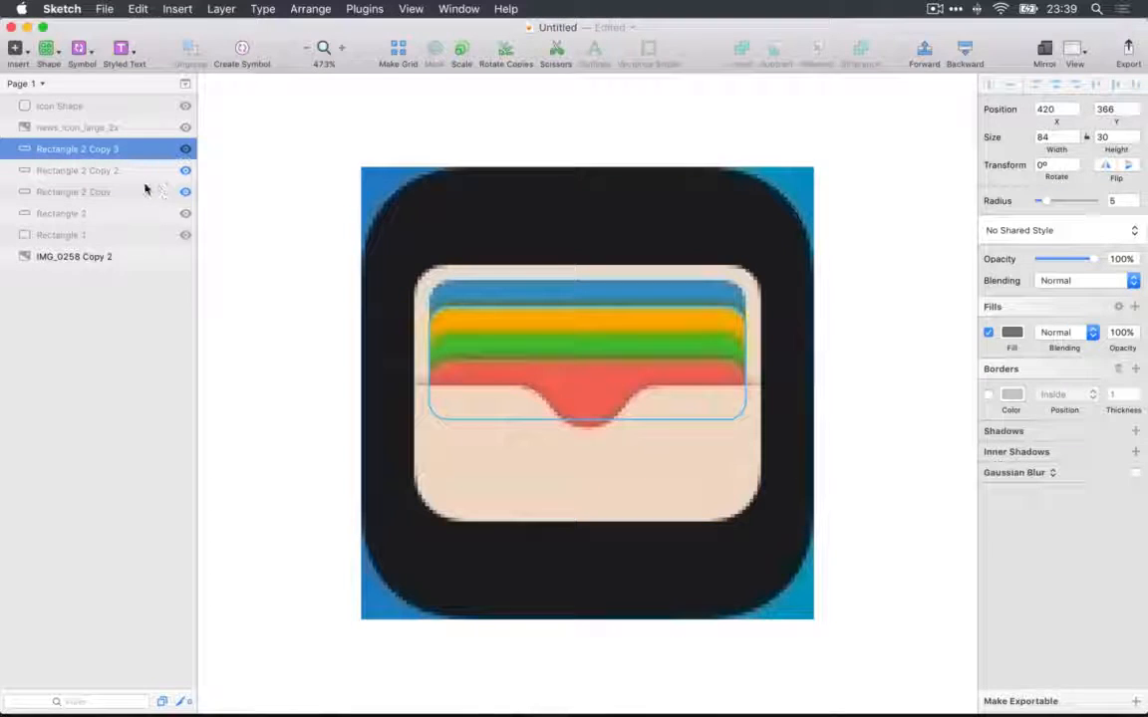
Show all four card rectangles and shift them together 30 px to the right to uncover the reference colours.
click(116, 212)
drag(185, 215, 185, 150)
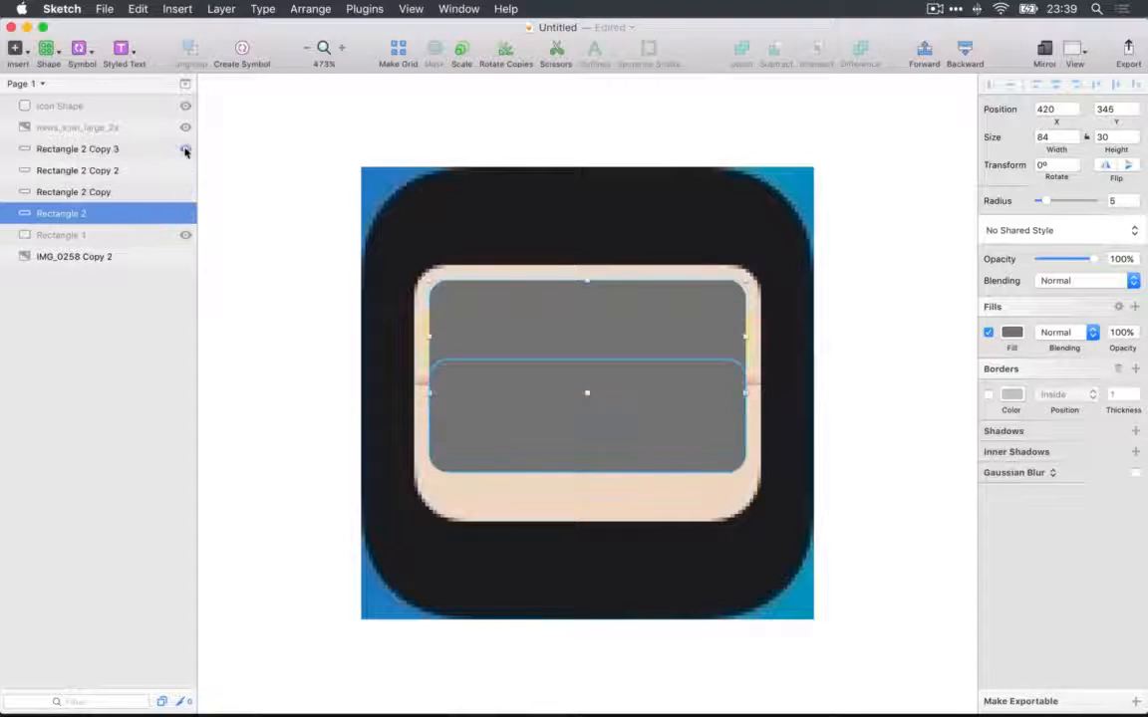
shift+click(174, 152)
key(shift+Right)
key(shift+Right)
key(shift+Right)
Fill the four card rectangles with the blue, yellow, green and red sampled from the matching reference cards.
click(289, 207)
click(555, 296)
key(ctrl+c)
click(518, 295)
click(561, 322)
key(ctrl+c)
click(520, 321)
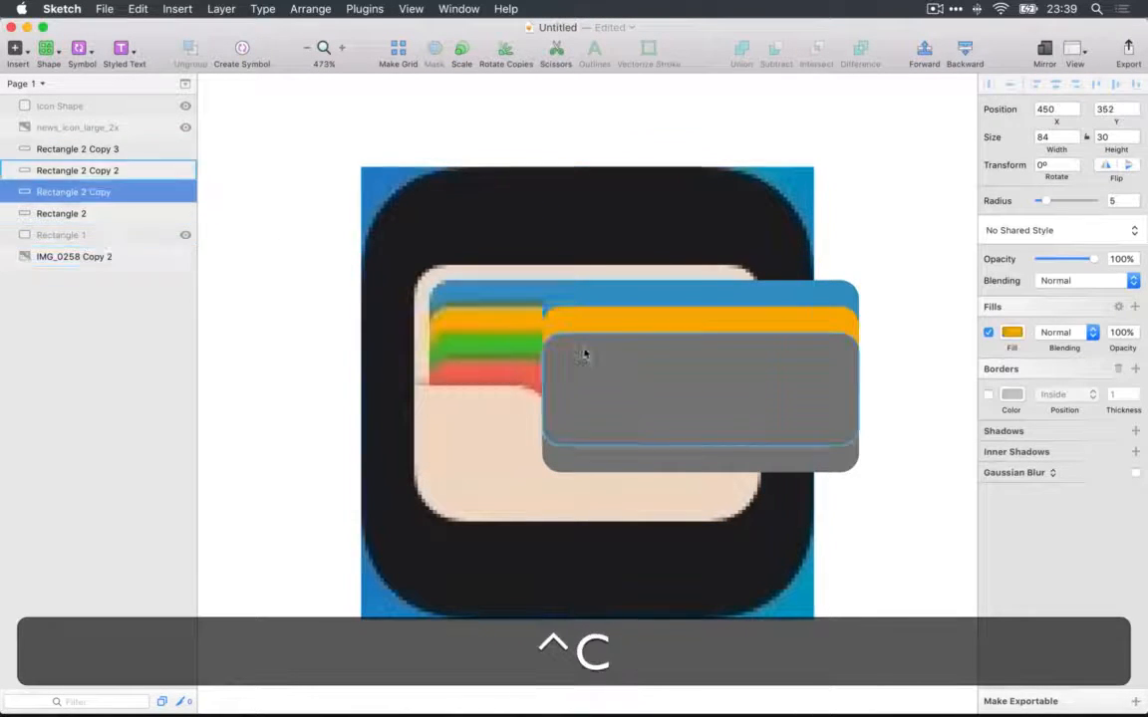
key(ctrl+c)
click(518, 377)
Move the four coloured card rectangles 30 px back to the left so they cover the reference cards.
click(108, 219)
key(shift+Left)
key(shift+Left)
key(shift+Left)
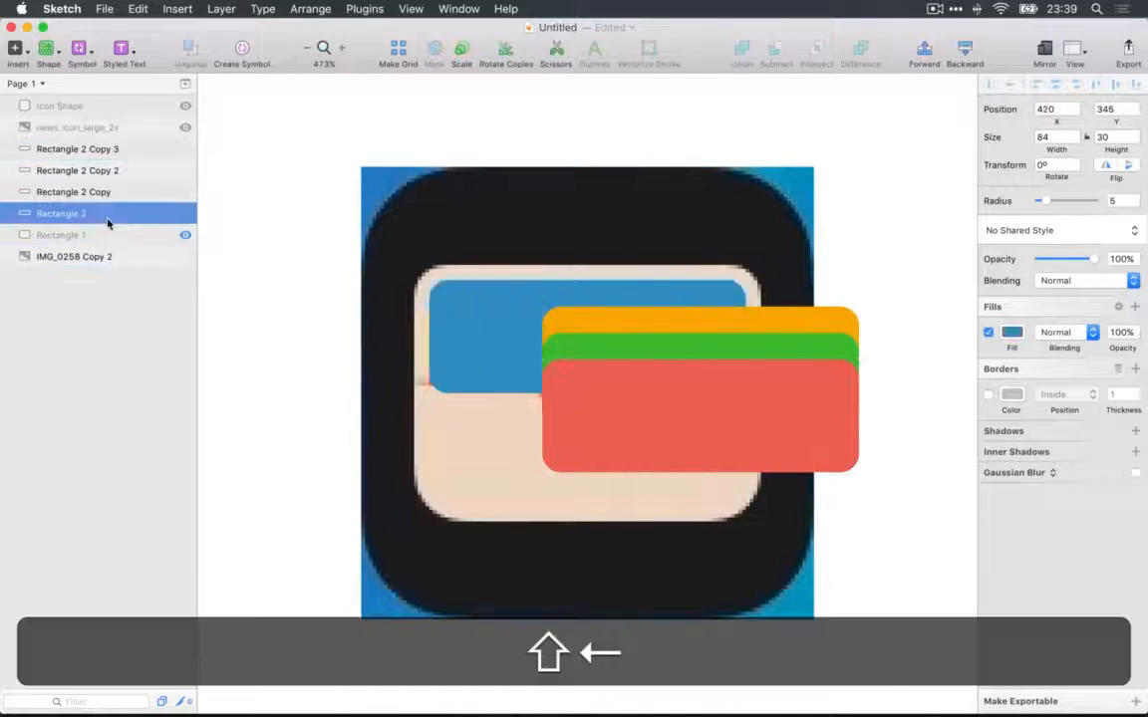
click(112, 194)
shift+click(116, 151)
key(shift+Left)
key(shift+Left)
key(shift+Left)
Hide the four card rectangles and show the large wallet-body rectangle.
right_click(172, 182)
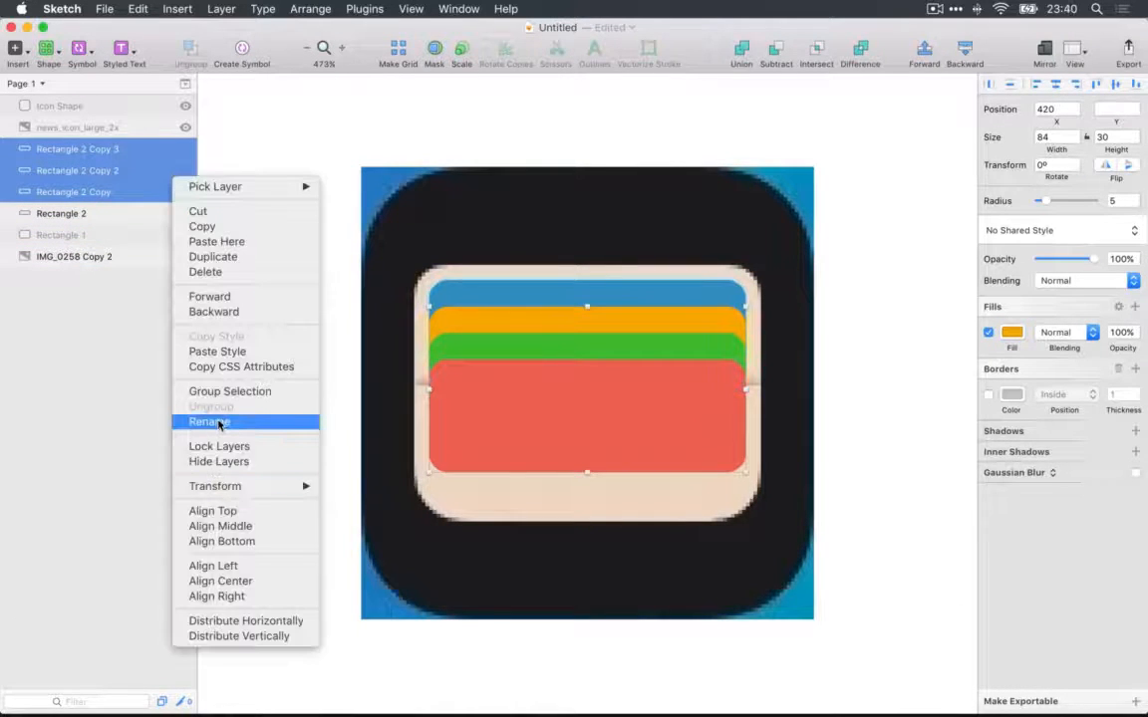
click(219, 462)
click(187, 214)
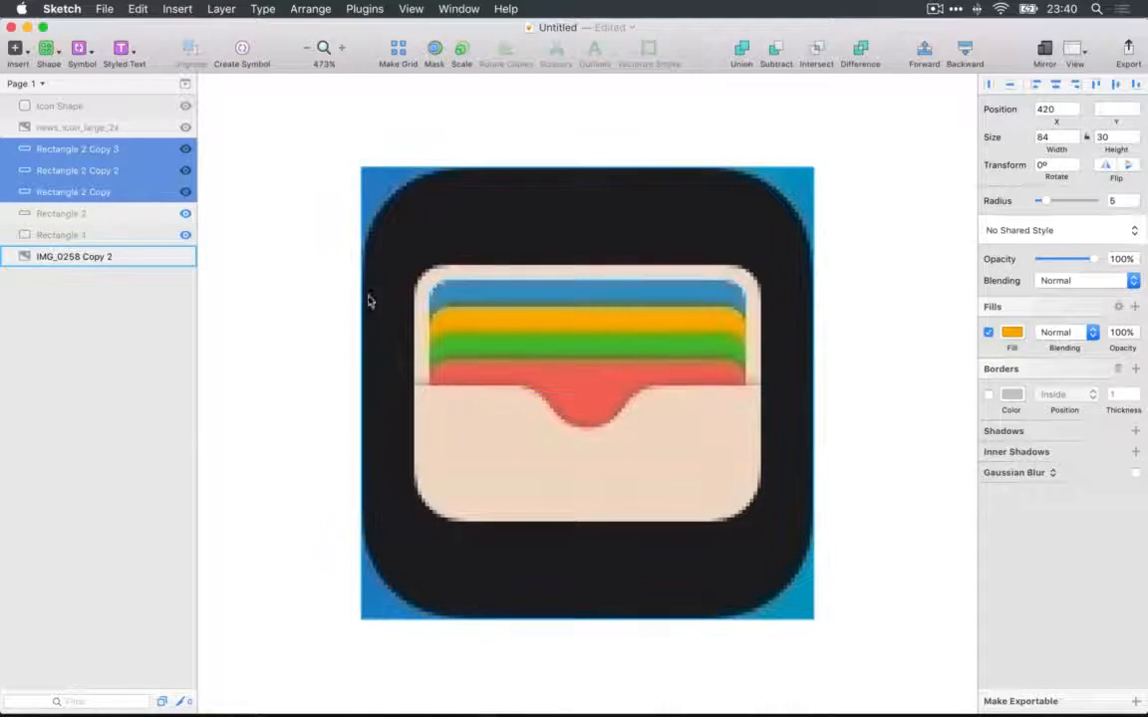
click(186, 234)
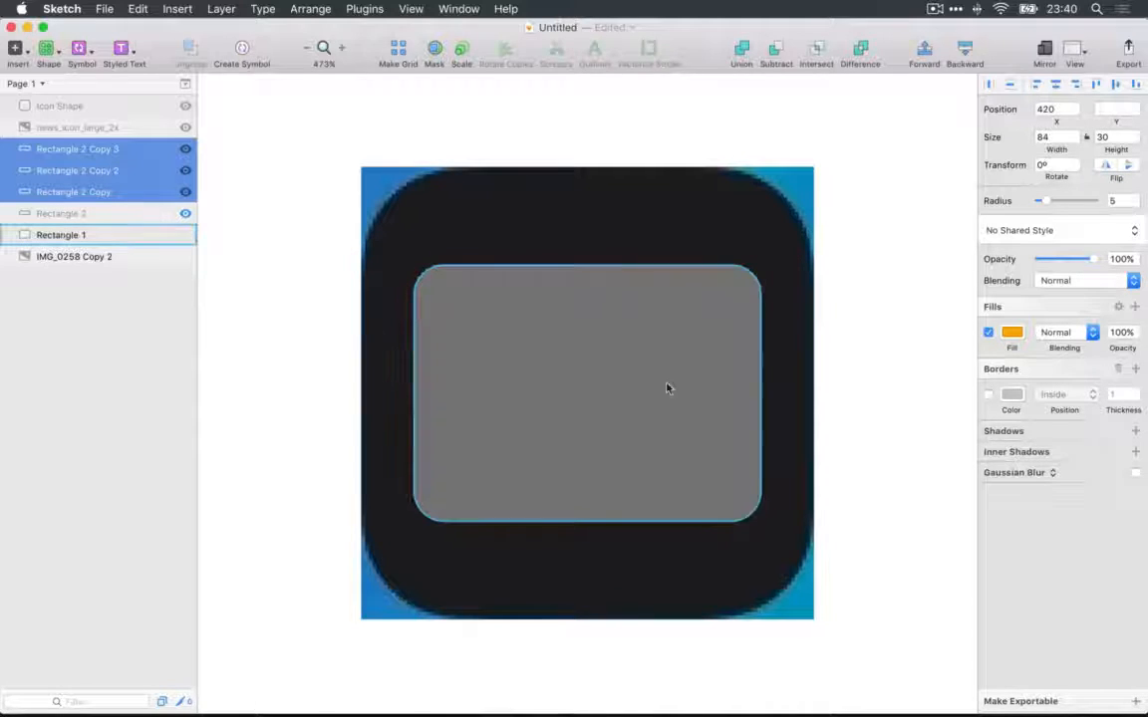
Fill the wallet-body rectangle with the beige sampled from the reference wallet, keeping it at X 416.
key(shift+Right)
click(609, 394)
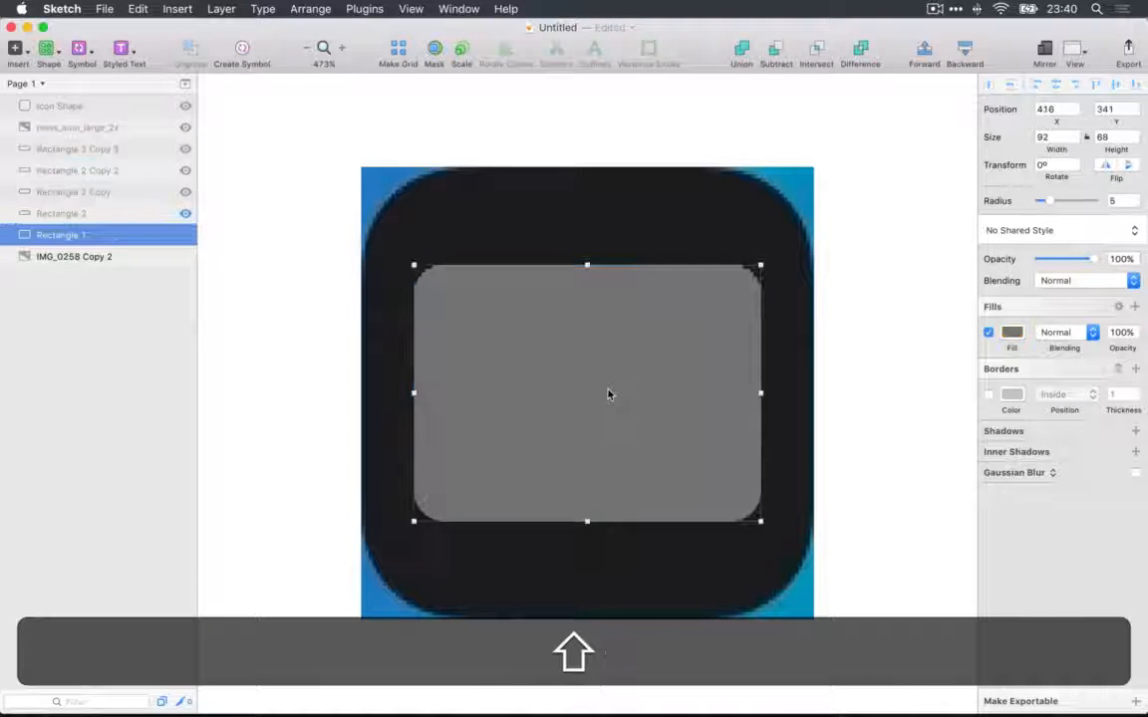
key(shift+Right)
key(ctrl+shift+Right)
key(ctrl+shift+c)
click(446, 415)
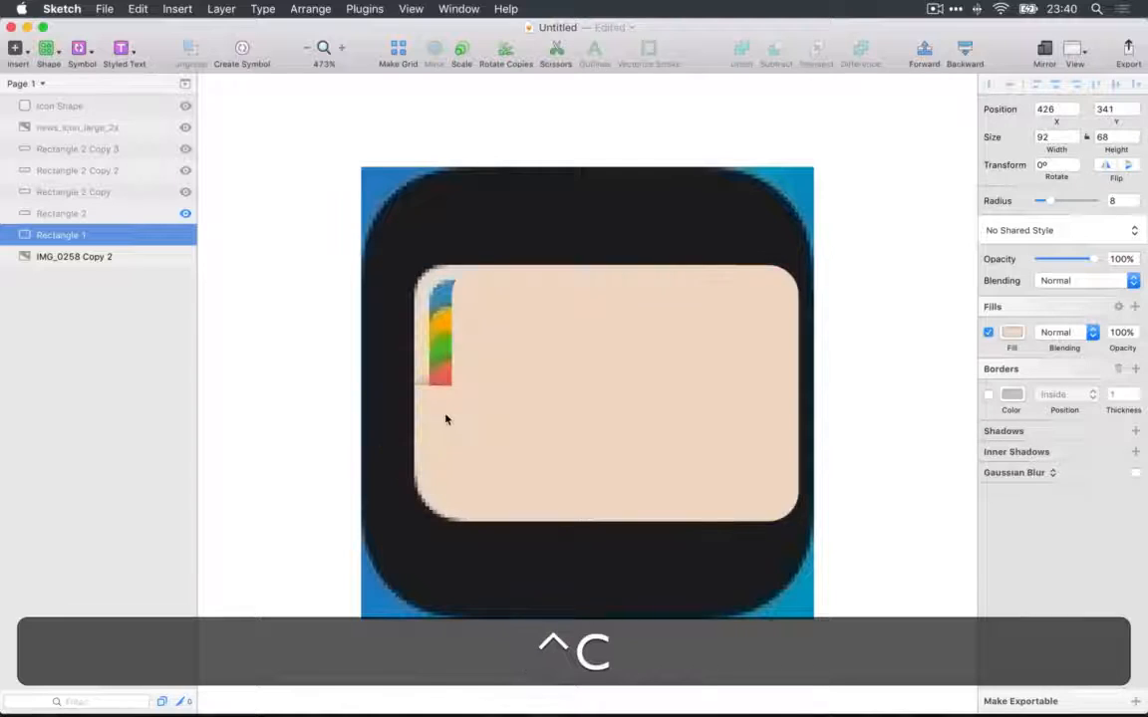
key(shift+Left)
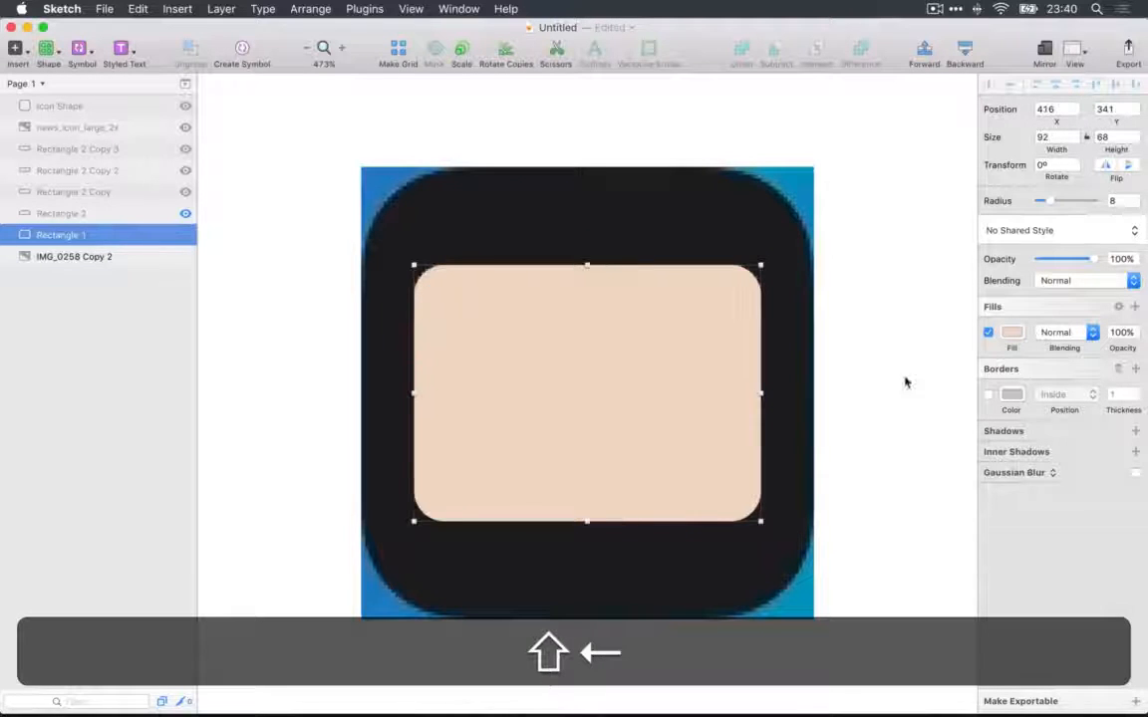
Give the wallet-body rectangle a bright red fill from the global colours and set its opacity to 40%.
click(1011, 332)
click(1115, 341)
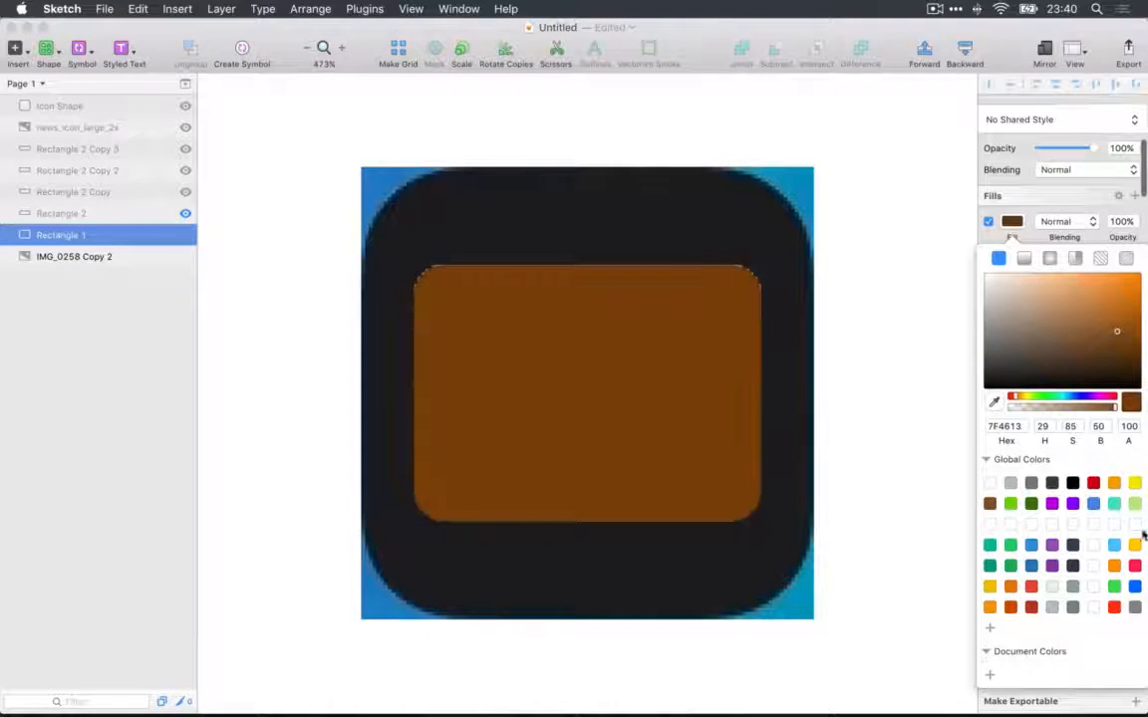
click(1134, 566)
click(143, 225)
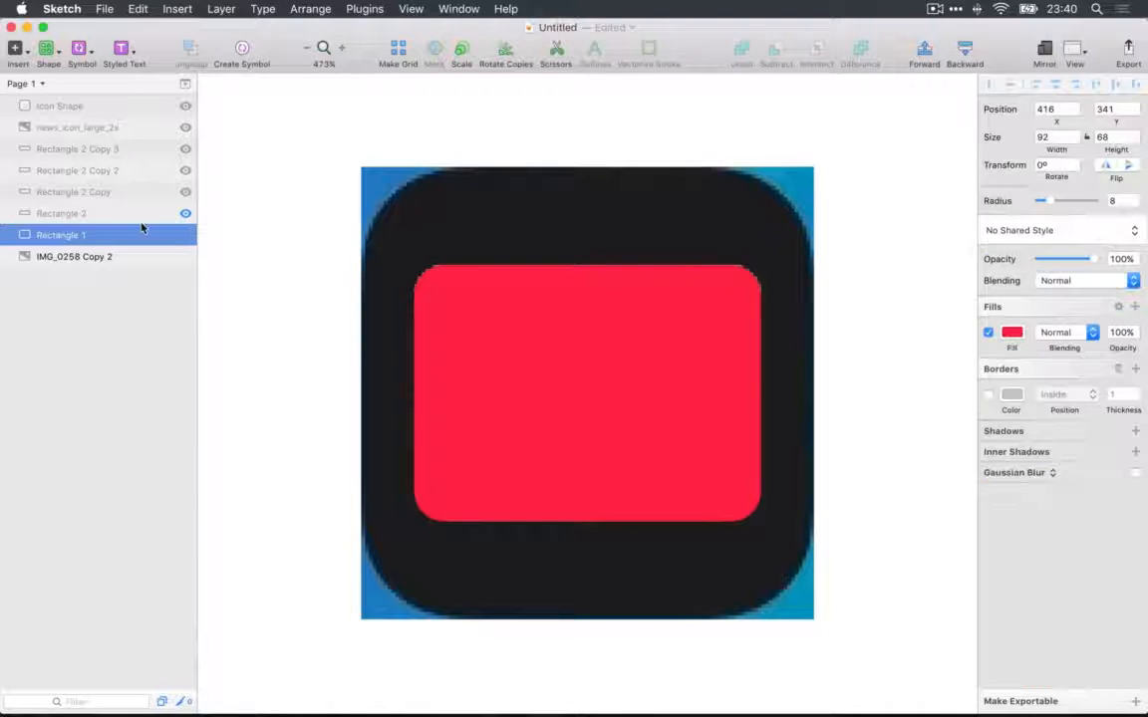
key(5)
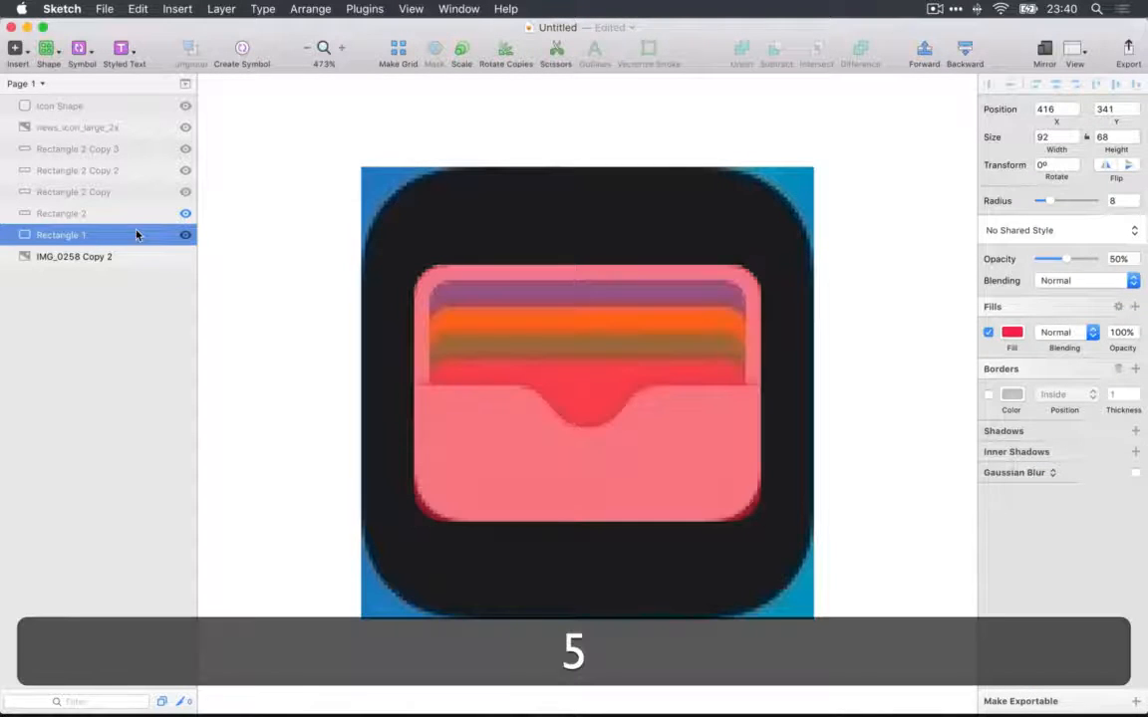
key(3)
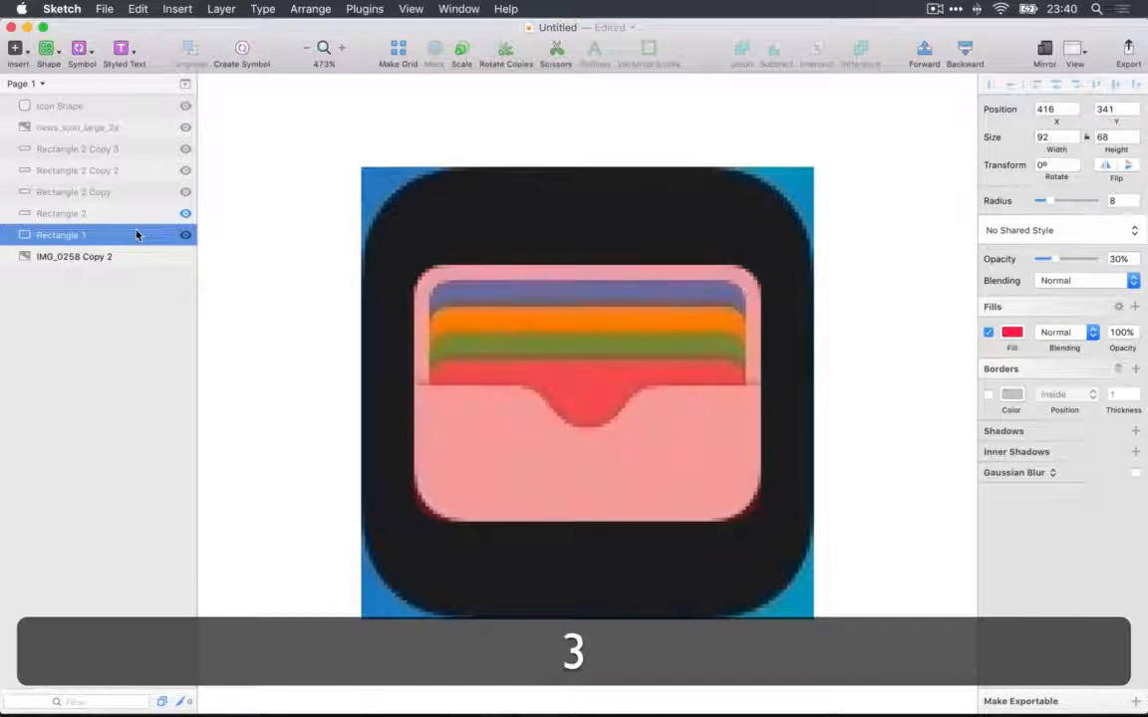
key(4)
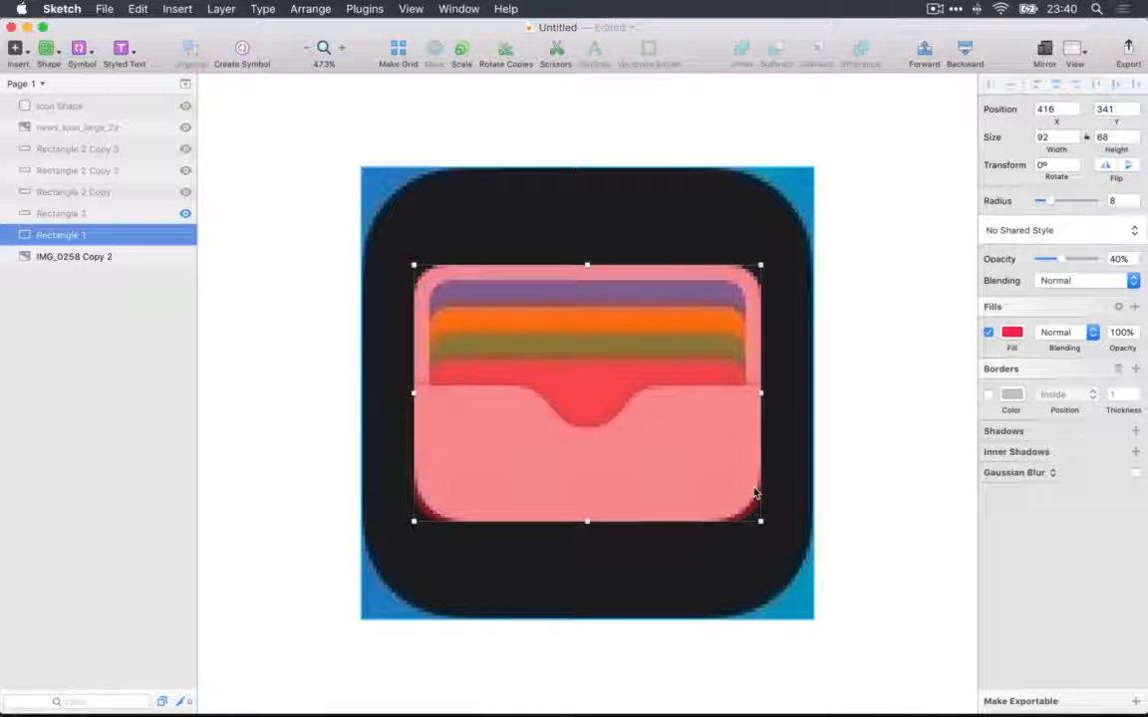
scroll(675, 464, up, 5)
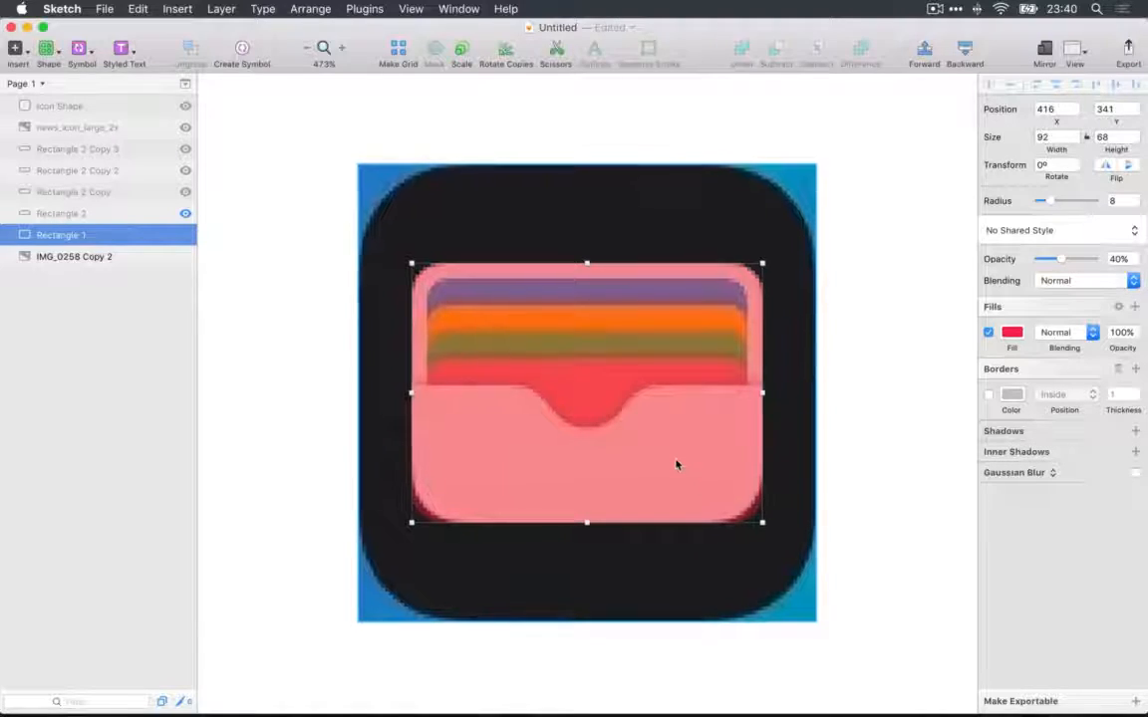
scroll(676, 461, down, 5)
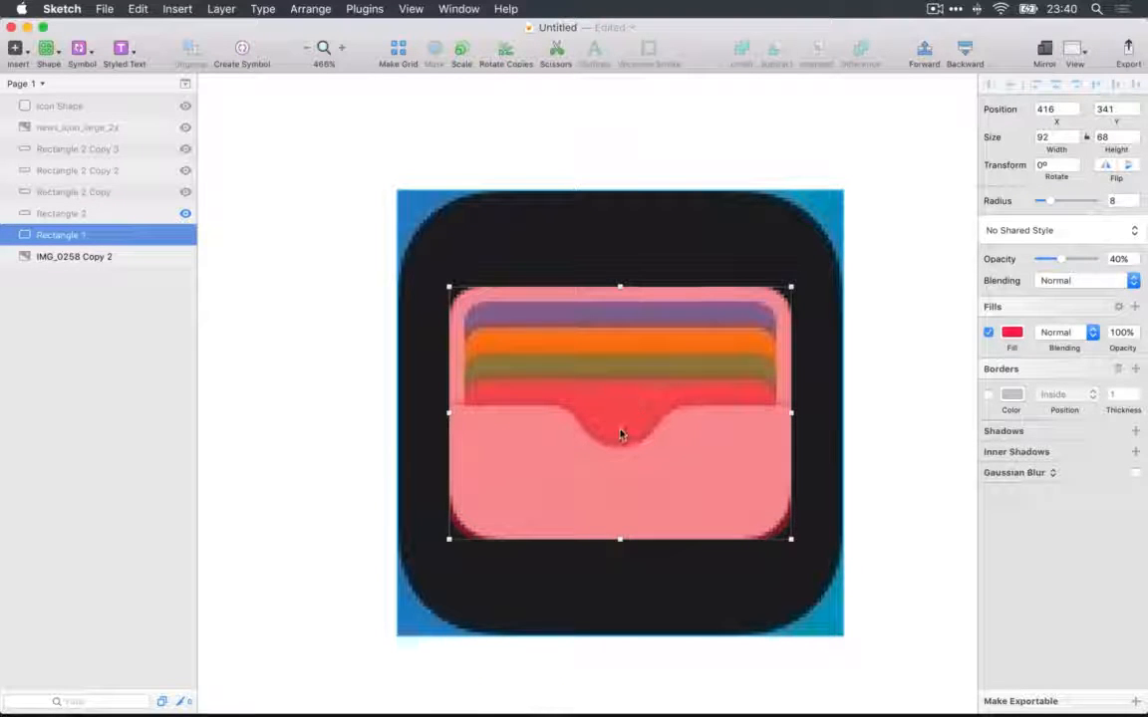
Round the two bottom corners of the wallet-body rectangle to a radius of 12, keeping the top corners at 8.
key(Return)
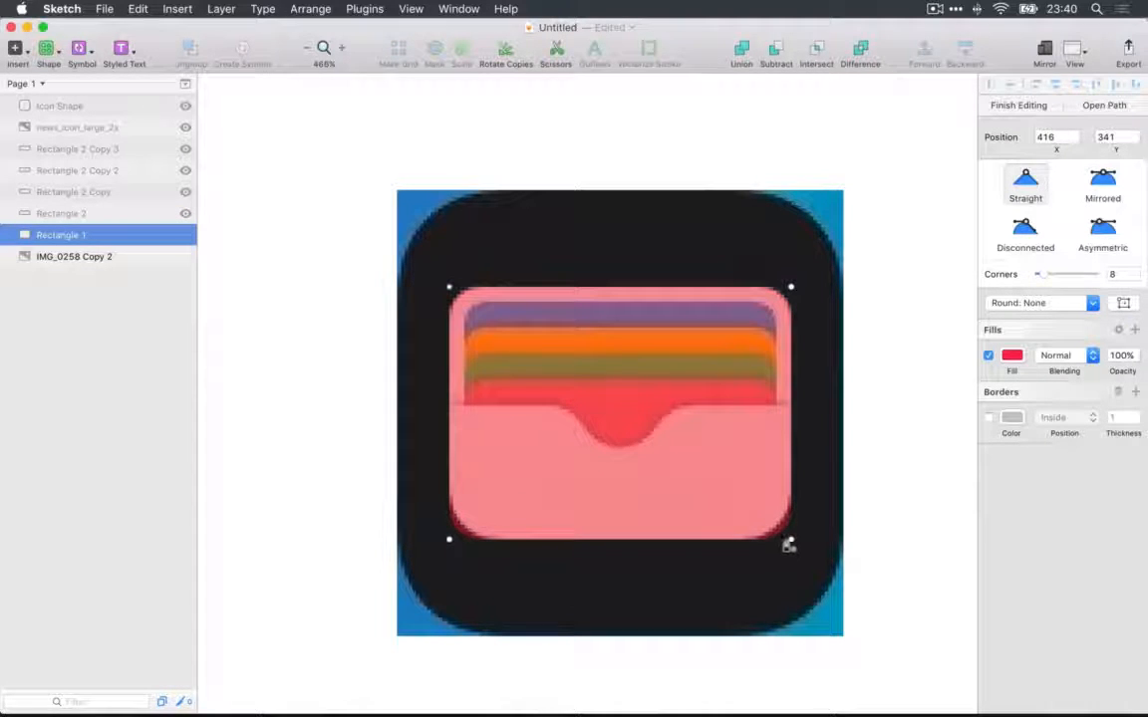
click(789, 541)
shift+click(448, 543)
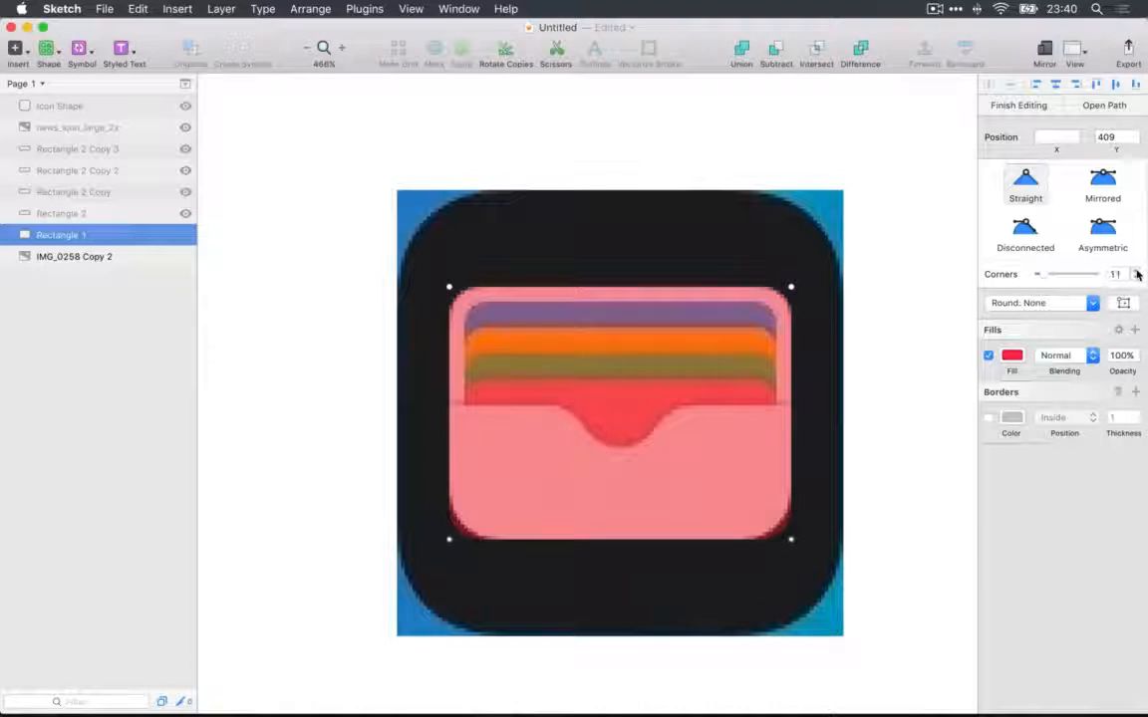
click(1137, 273)
key(Escape)
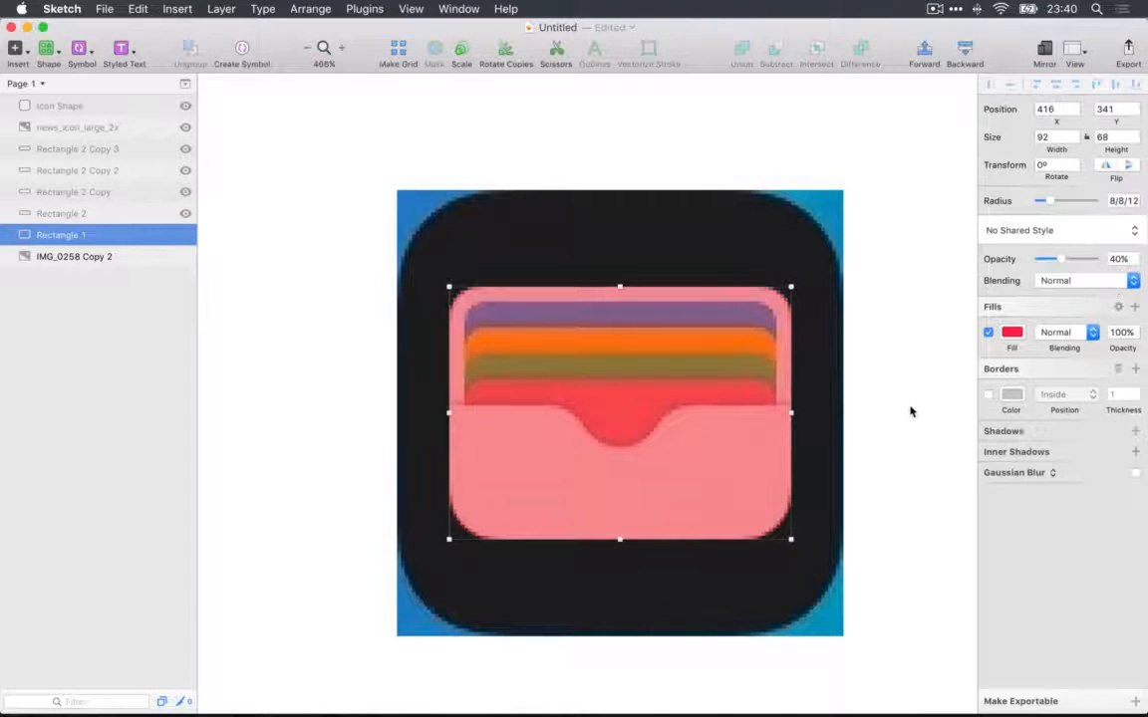
key(Escape)
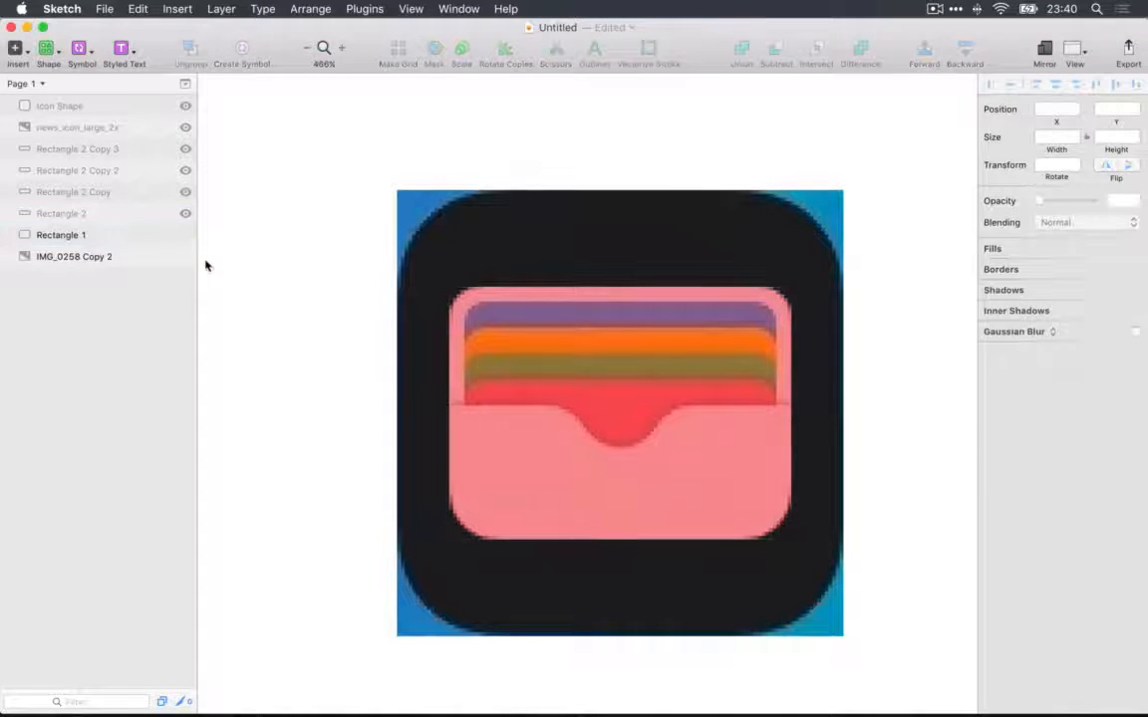
Fill the wallet-body rectangle with beige sampled from the reference wallet and set its opacity to 100%, leaving it at X 416.
click(140, 239)
key(shift+Right)
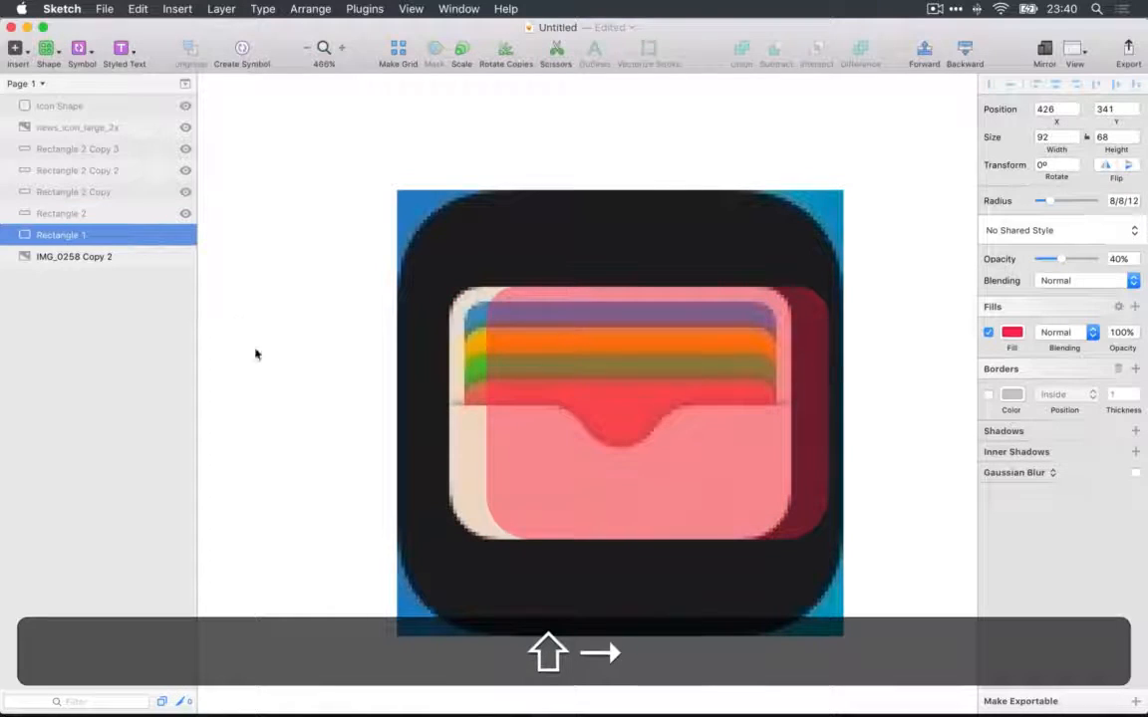
key(ctrl+c)
click(471, 448)
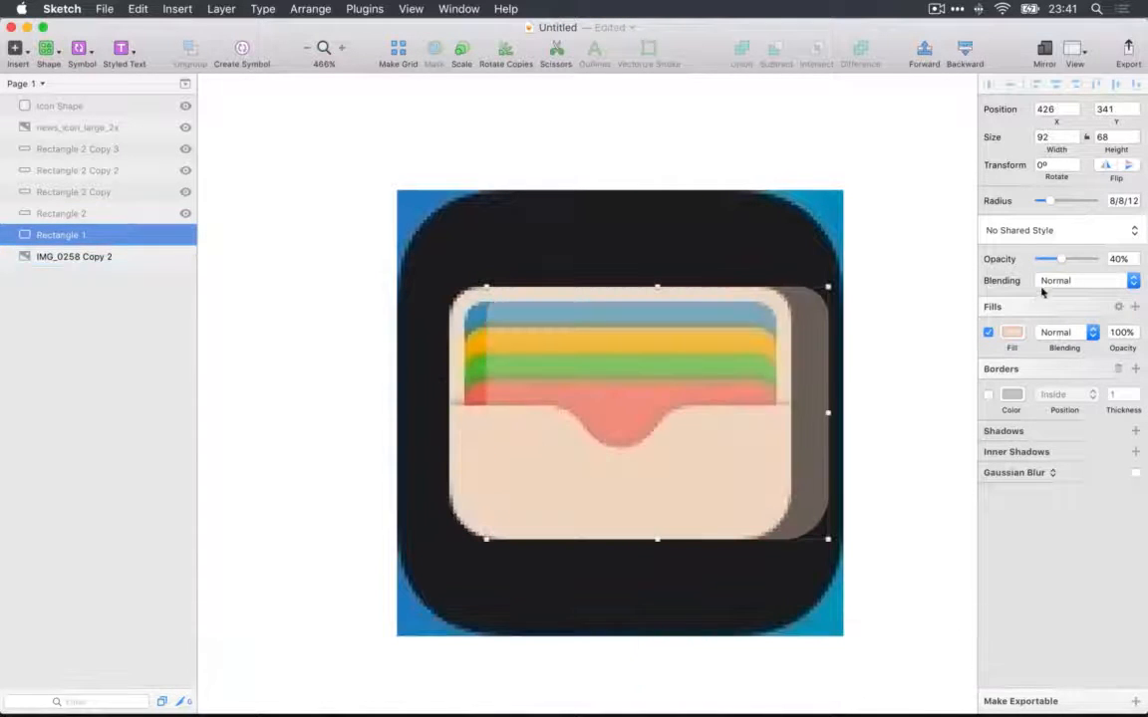
drag(1066, 259, 1096, 259)
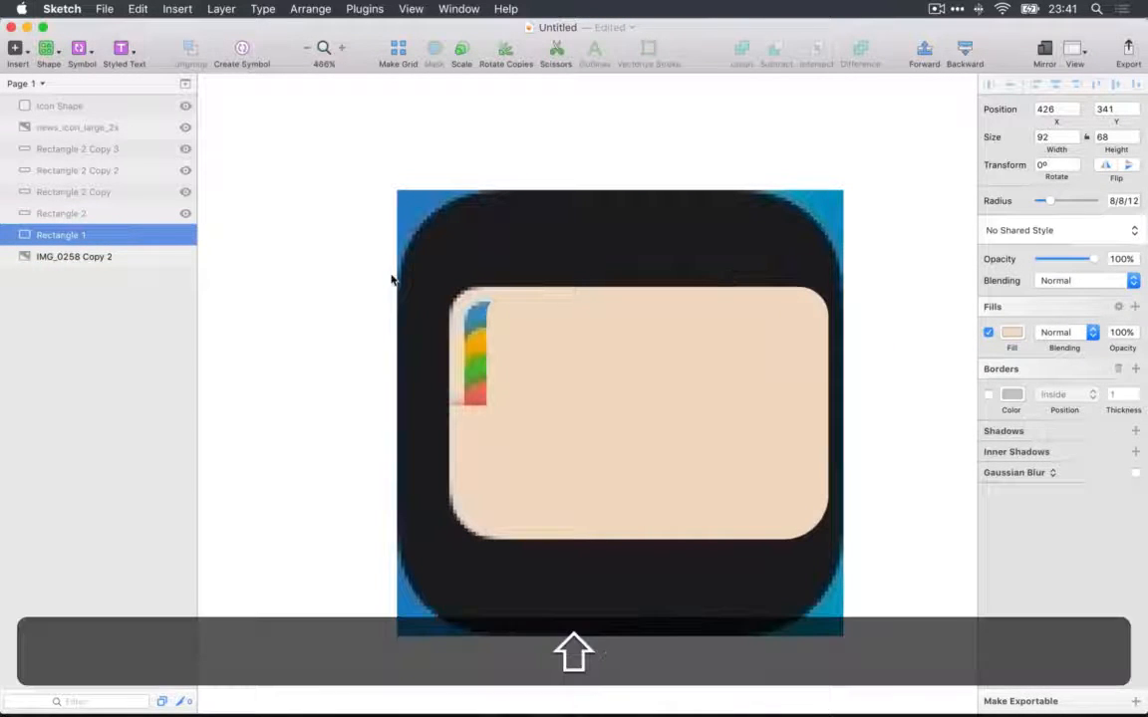
key(shift+Left)
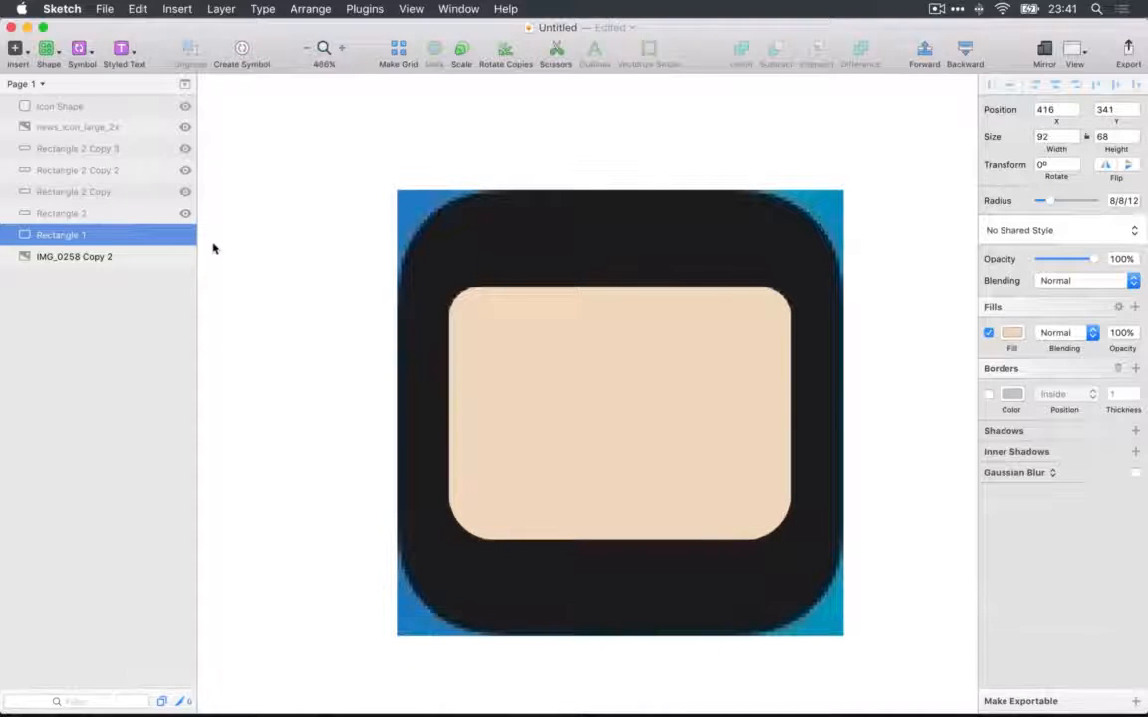
Check the wallet body against the reference by toggling its visibility, and show the four hidden card rectangles.
click(187, 236)
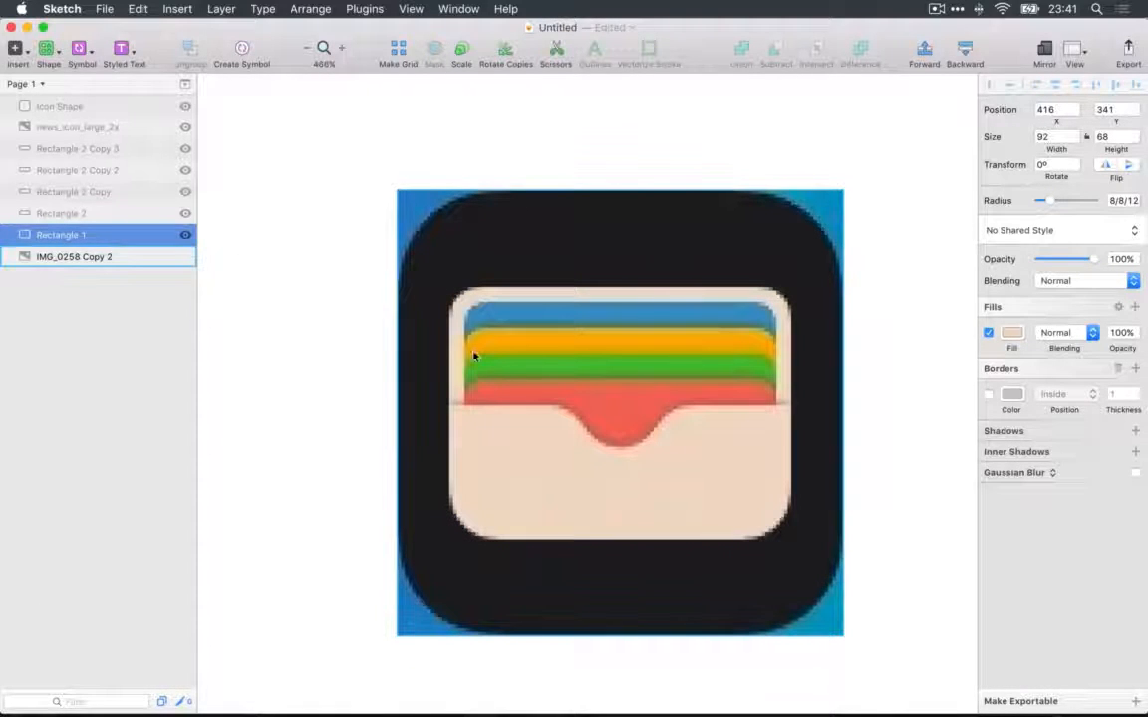
click(185, 235)
click(185, 214)
click(186, 191)
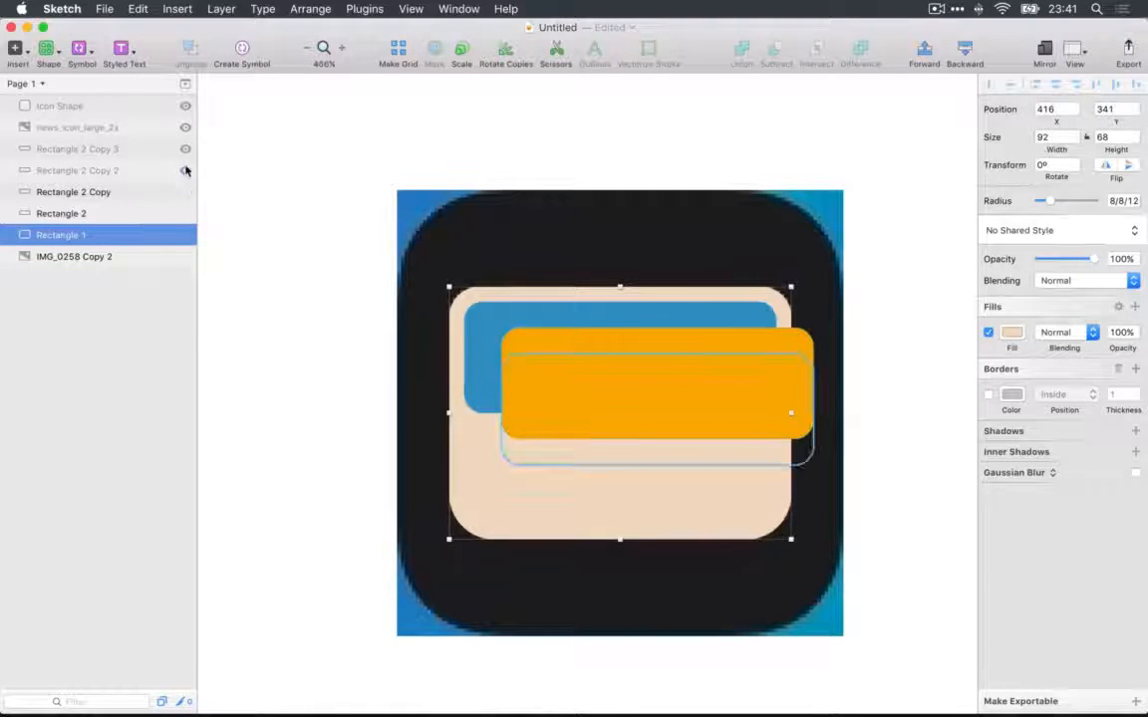
click(185, 171)
click(185, 149)
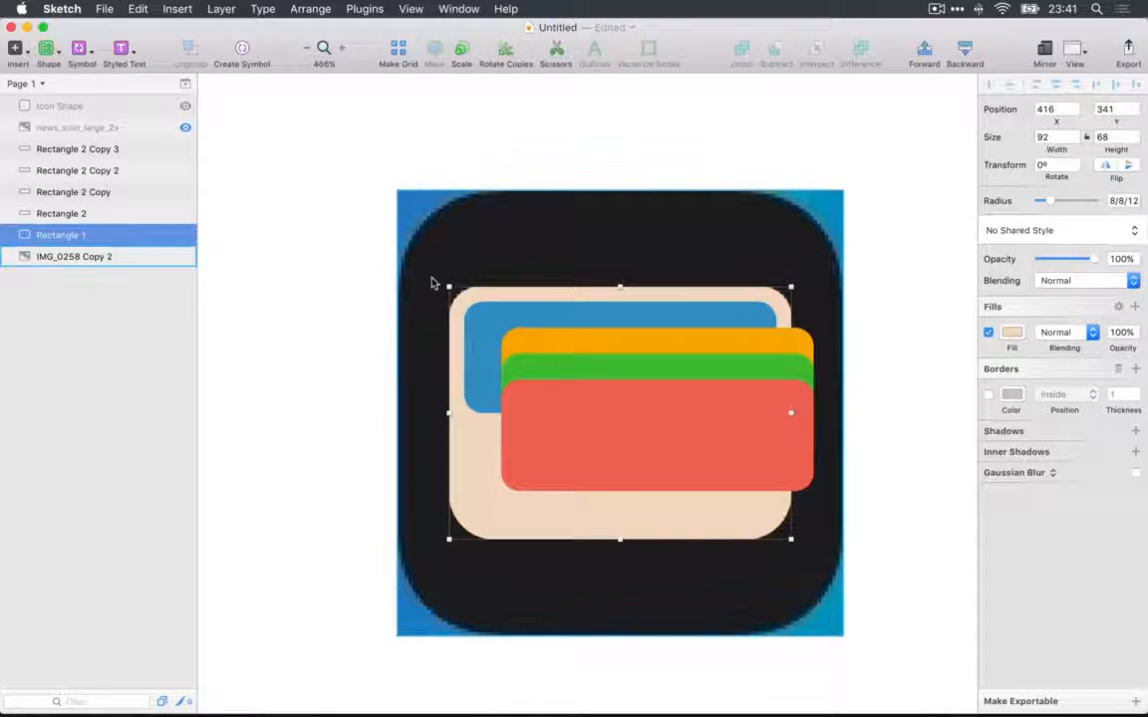
Move the yellow, green and red card rectangles 10 px left to X 420.
click(562, 346)
shift+click(569, 373)
shift+click(569, 407)
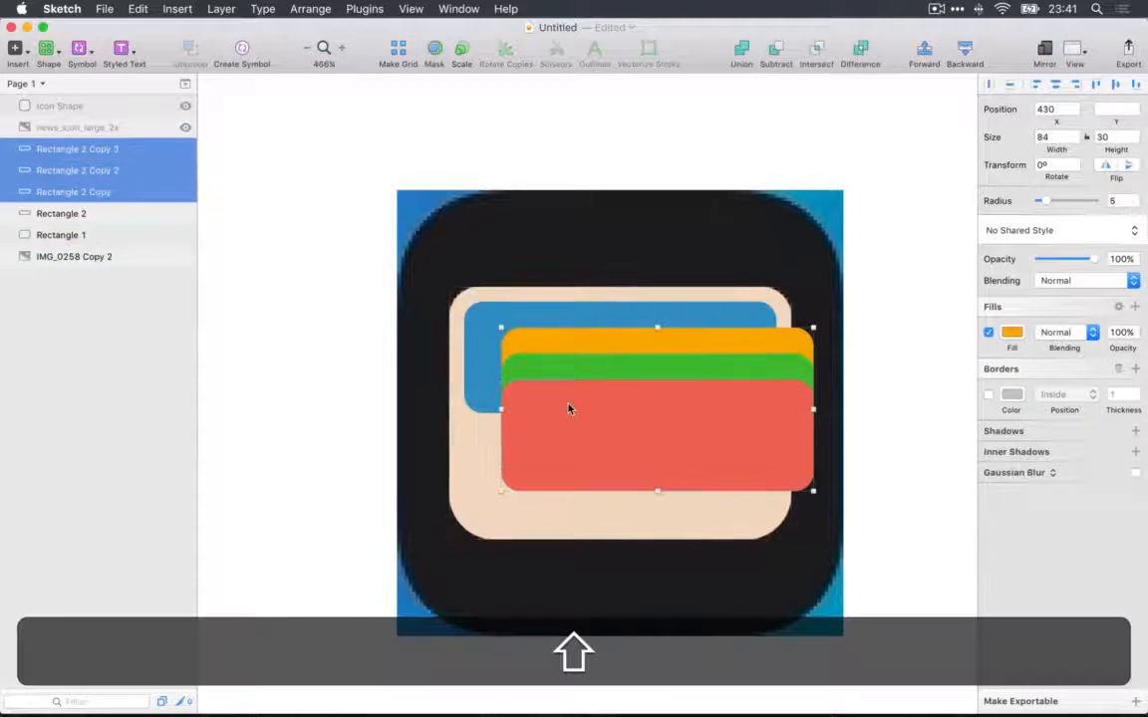
key(shift+Left)
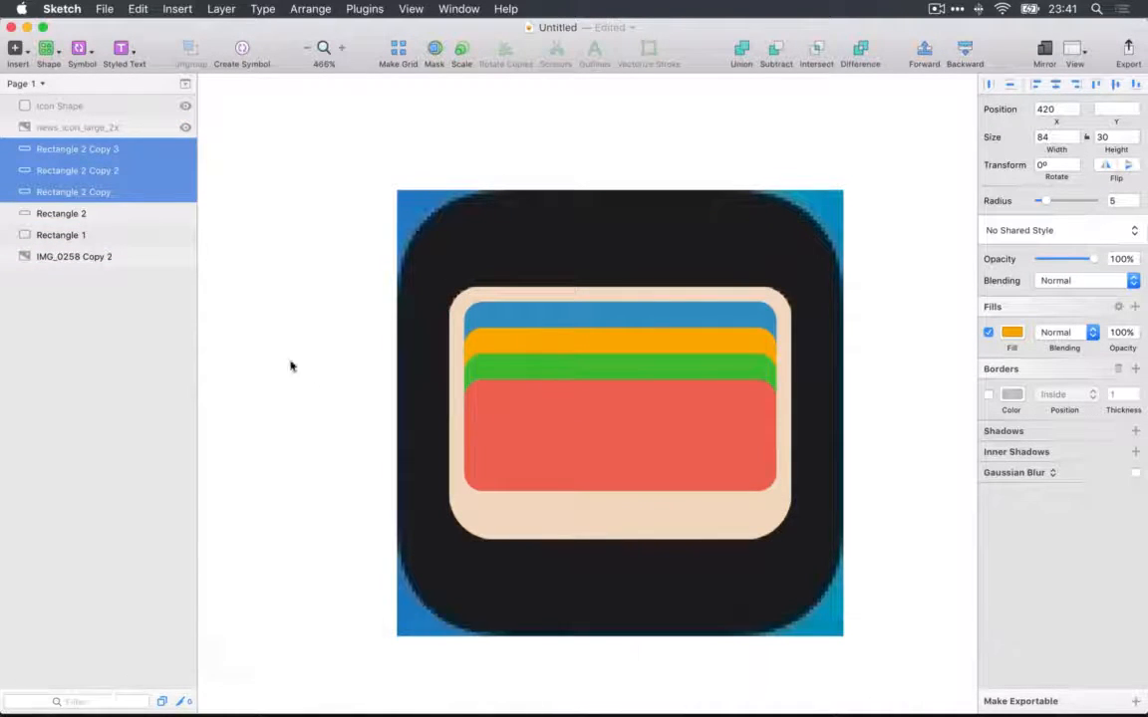
Move the reference image IMG_0258 Copy 2 left by 50 px to X 352, leaving the drawn wallet in place.
shift+click(133, 235)
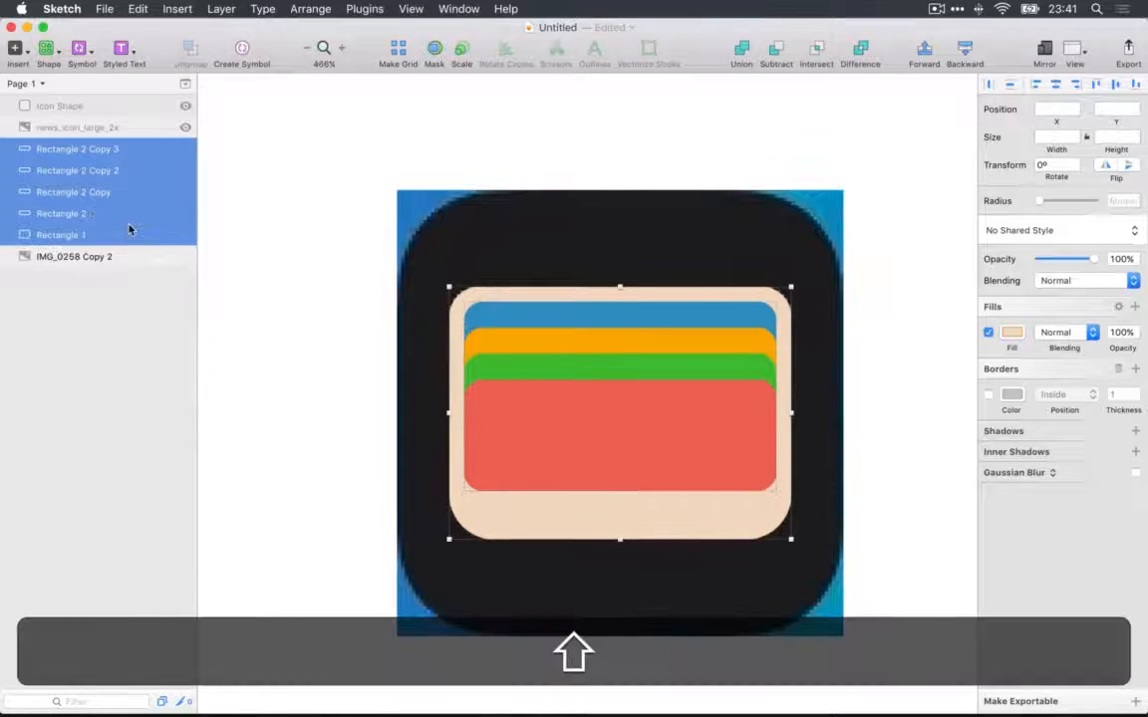
right_click(130, 227)
click(100, 259)
key(shift+Left)
key(shift+Left)
key(shift+Left)
key(shift+Left)
key(shift+Left)
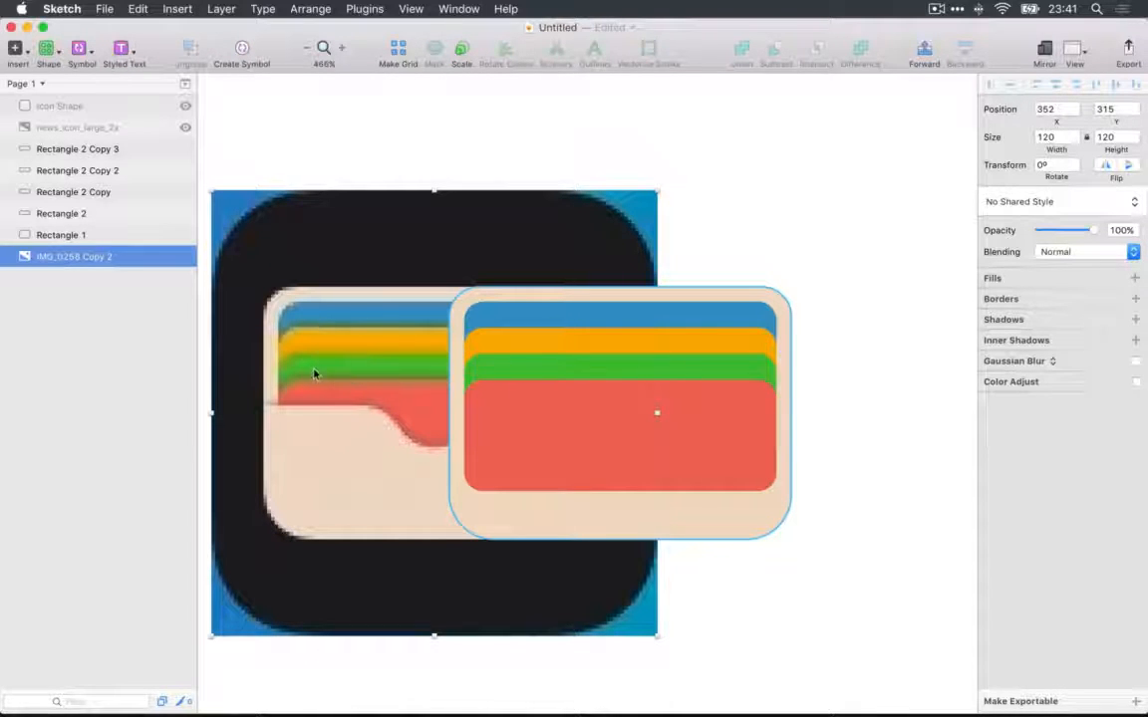
Add a drop shadow to all four coloured card rectangles.
click(515, 402)
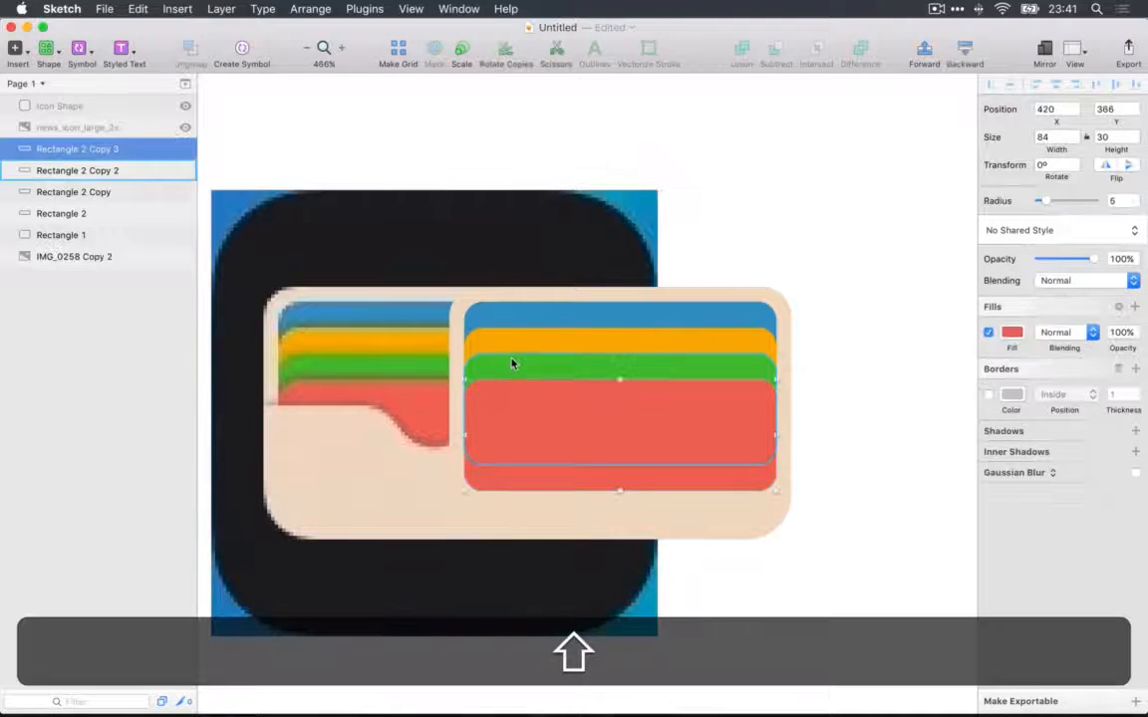
shift+click(515, 344)
shift+click(515, 344)
shift+click(520, 325)
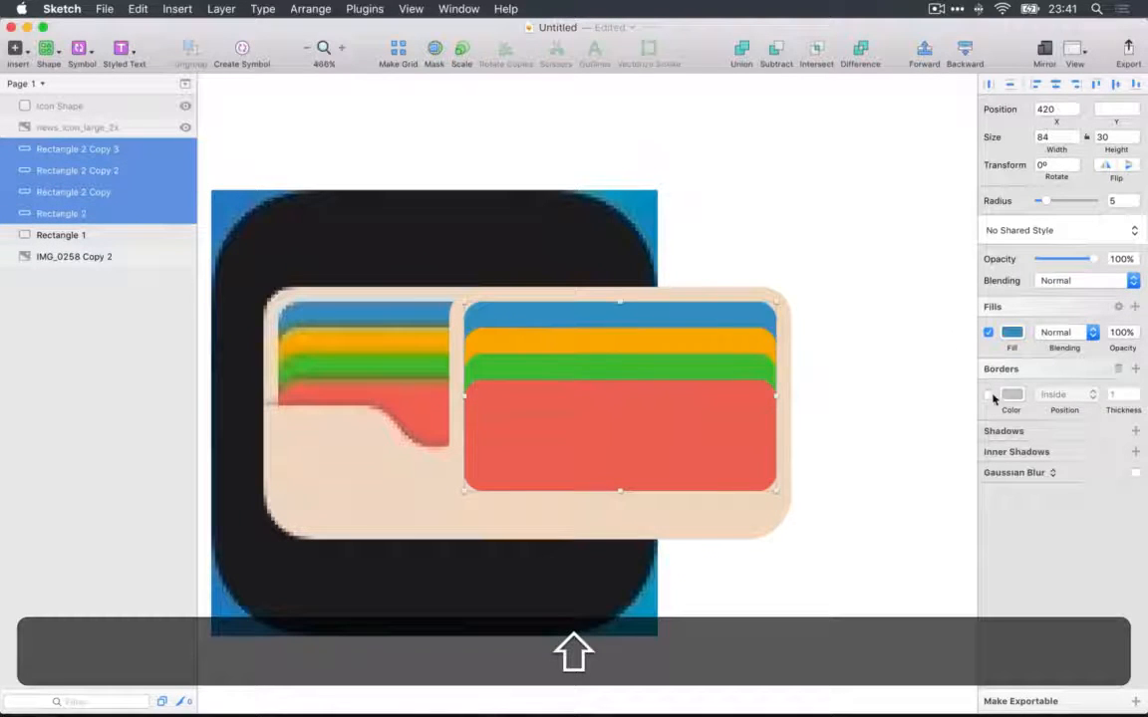
click(1006, 430)
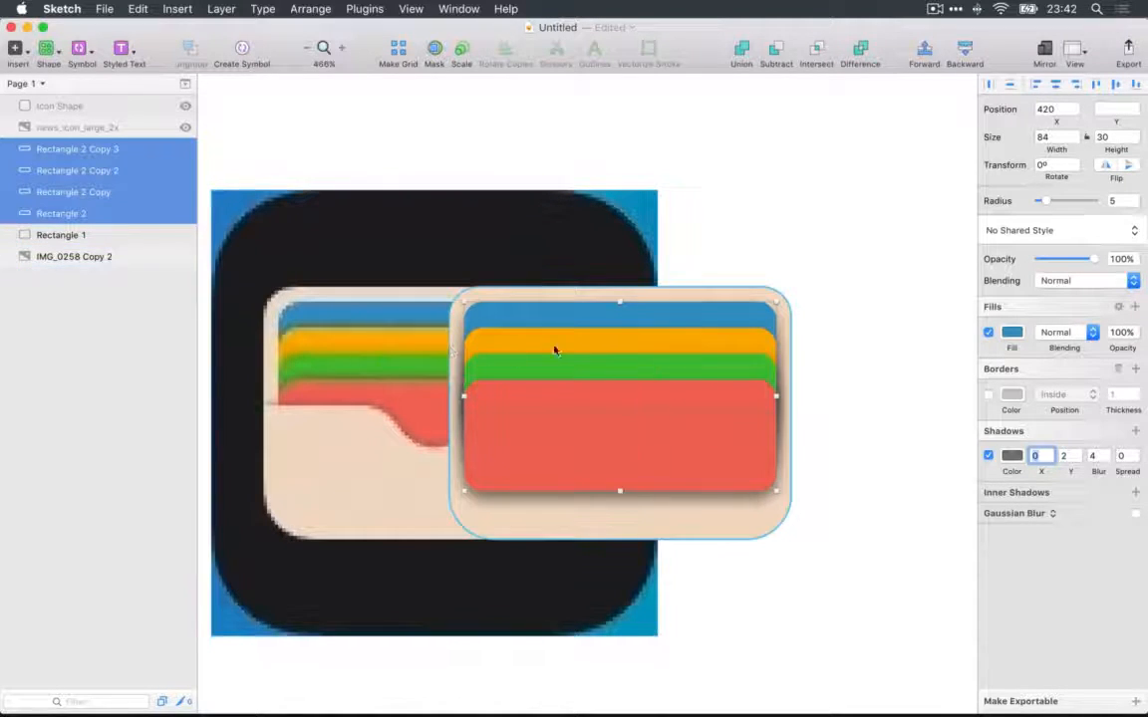
Compare the card shadows with the reference and set the four cards' shadow Y offset to 1.
scroll(433, 348, left, 2)
scroll(434, 349, up, 3)
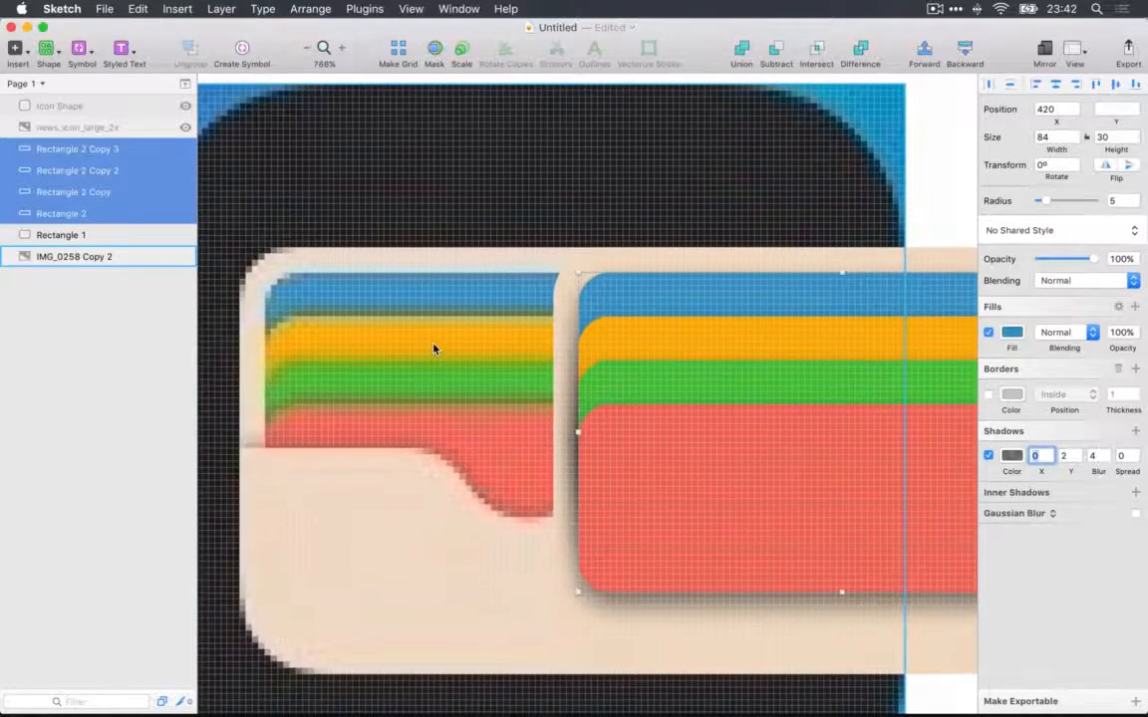
scroll(434, 348, down, 2)
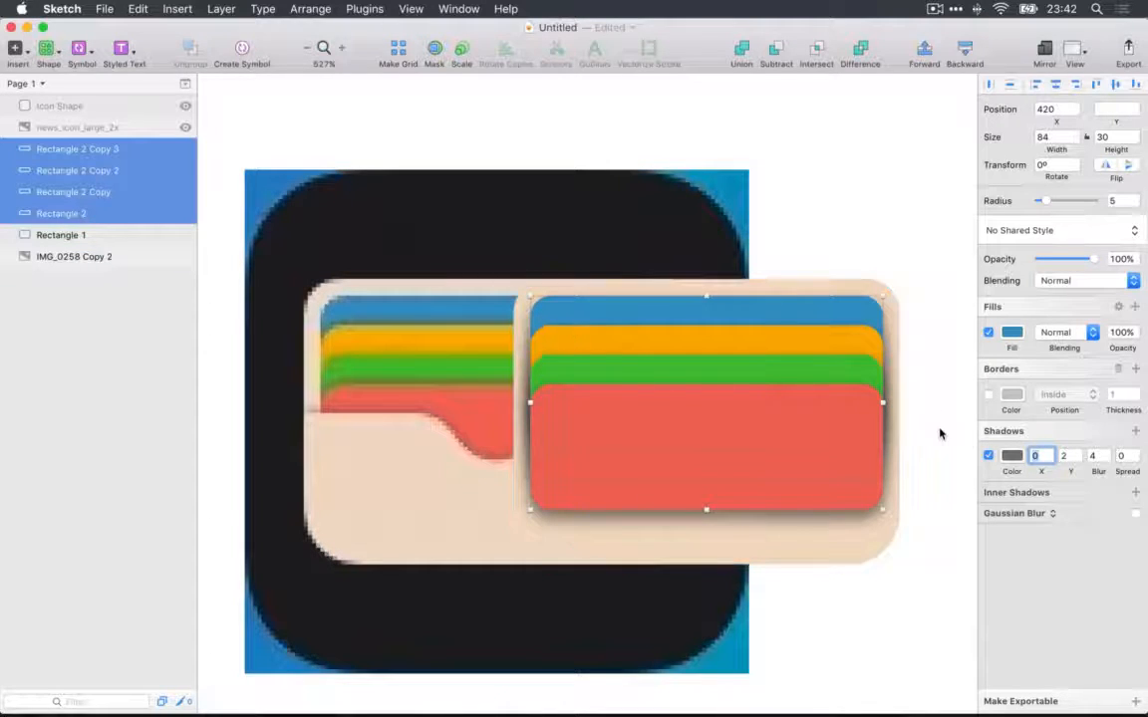
key(Tab)
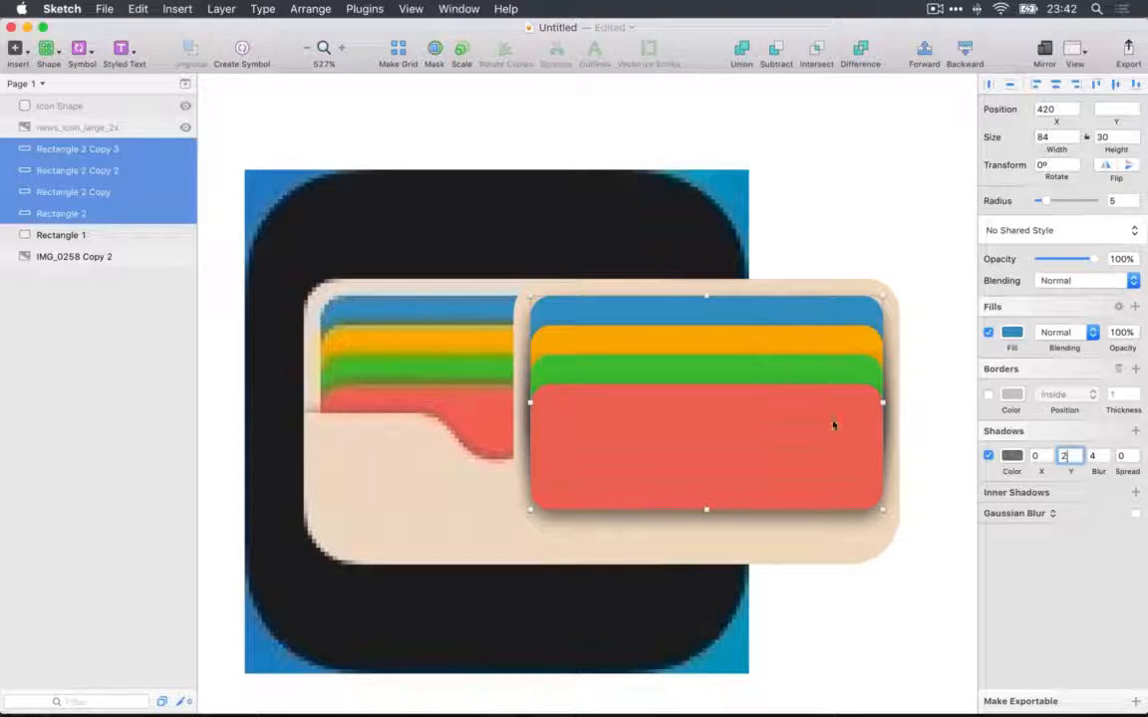
key(Down)
key(Down)
key(Down)
key(Down)
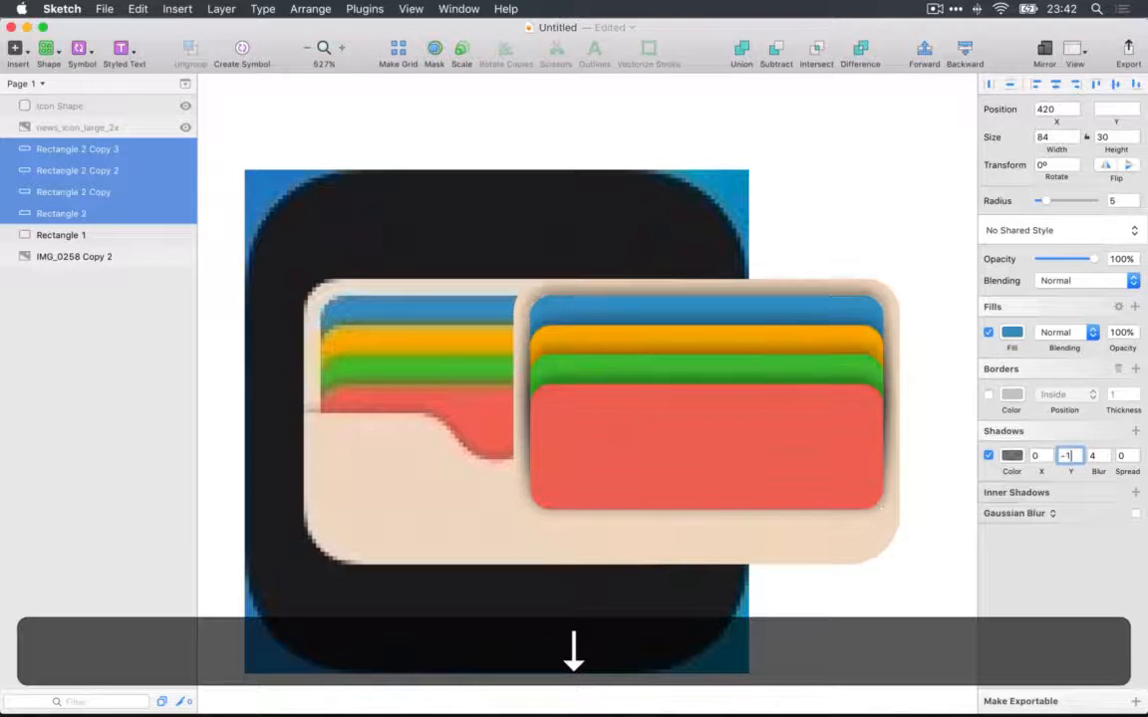
key(Up)
key(Up)
key(Up)
key(Up)
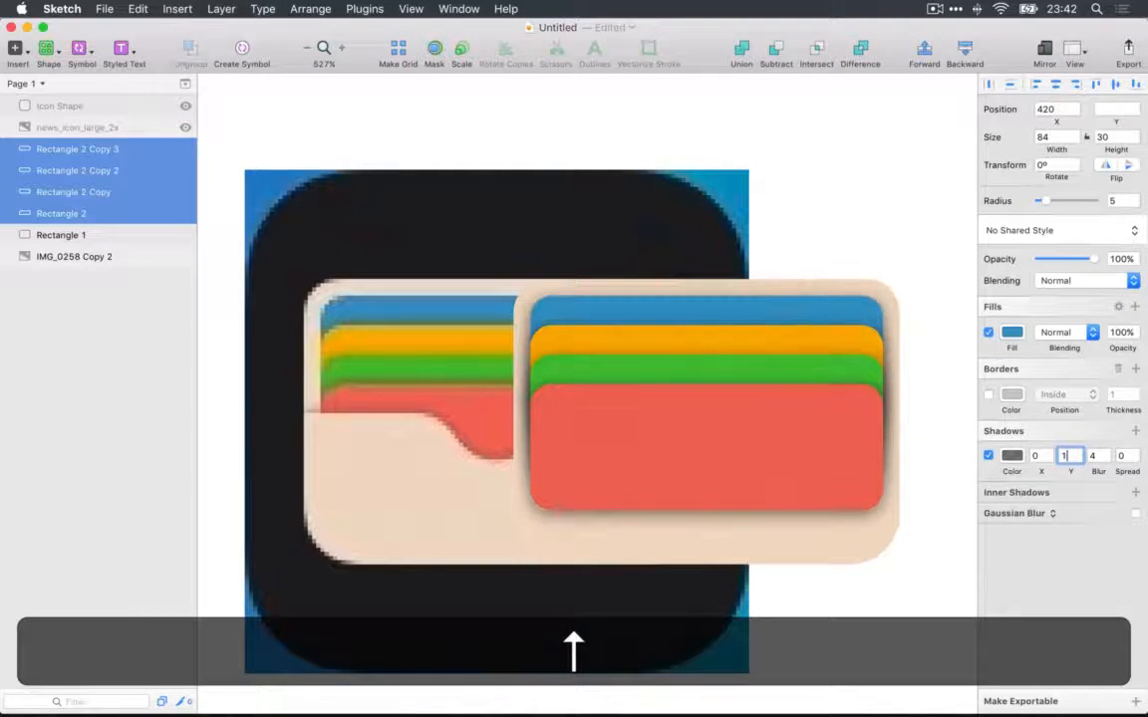
key(Down)
key(Down)
key(Up)
key(Up)
key(Down)
key(Down)
key(Up)
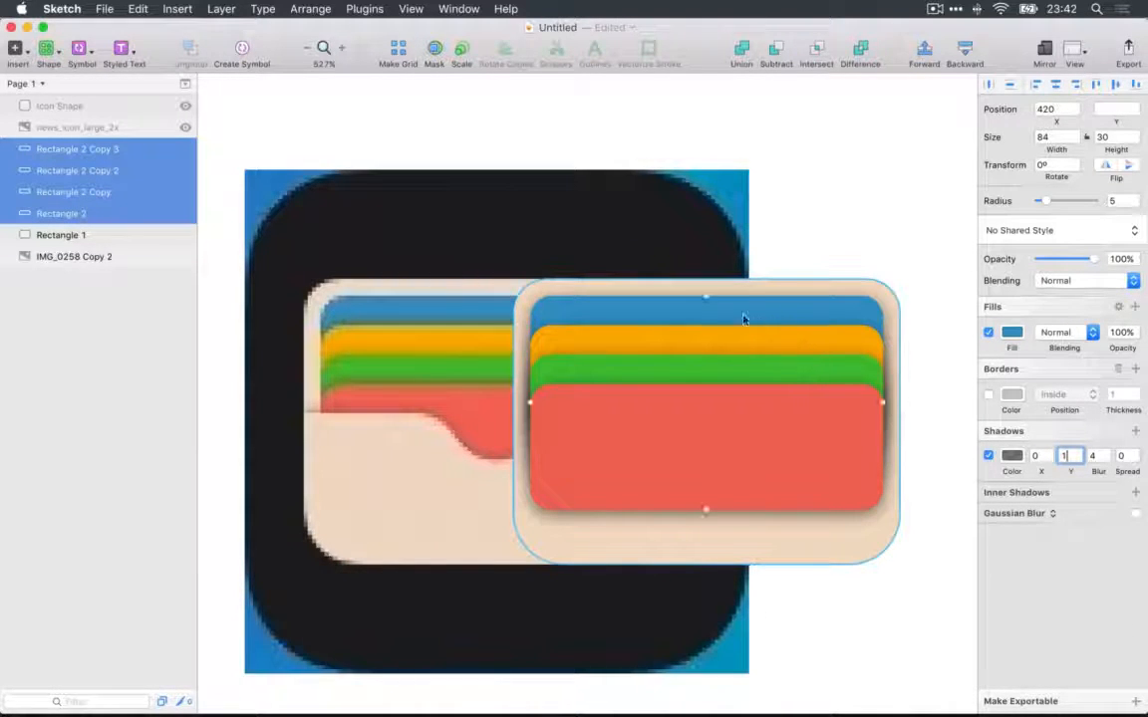
key(Down)
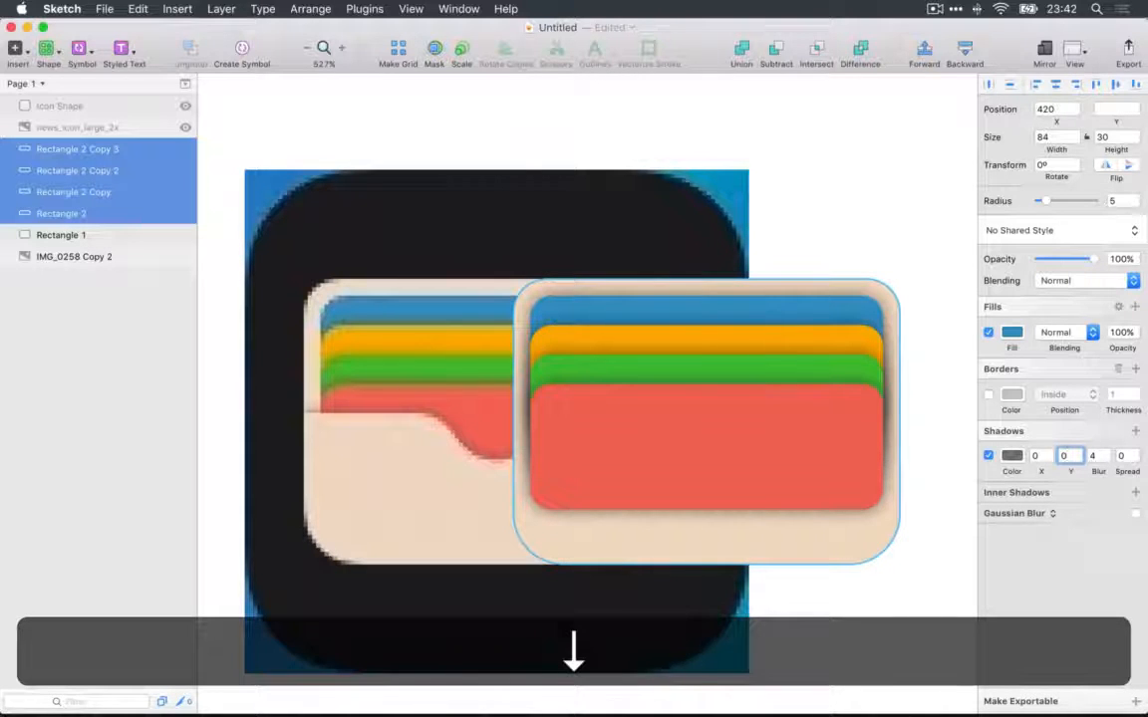
key(Up)
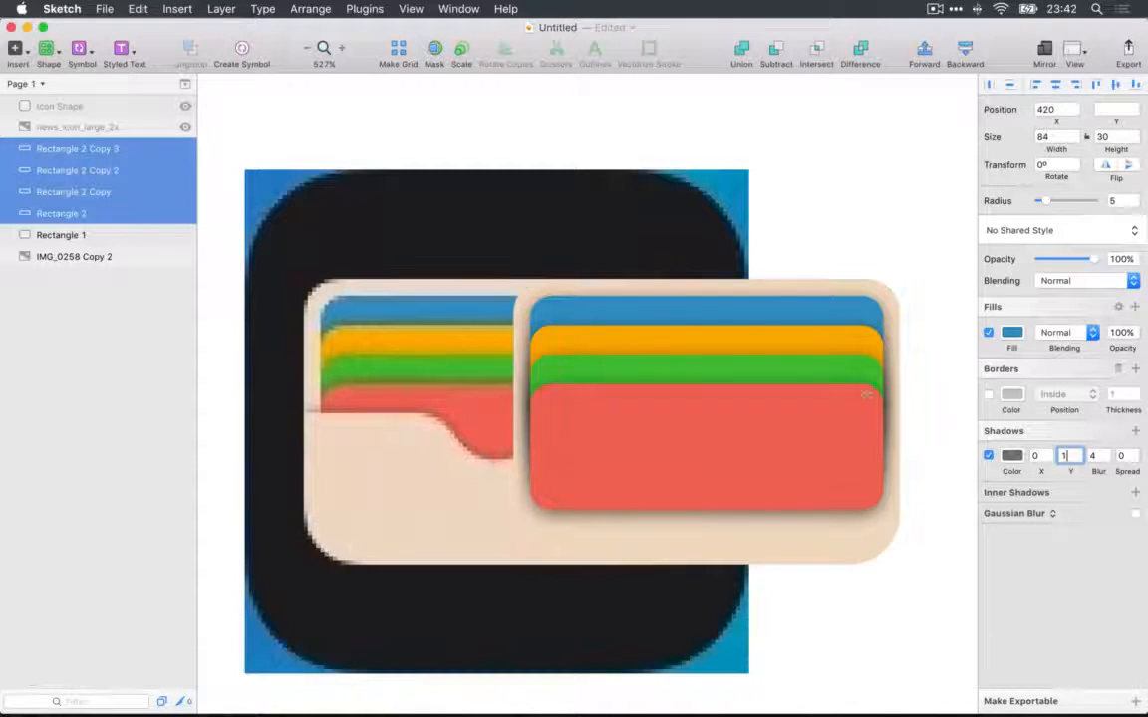
Rename the blue card's layer "card-blue" and the yellow card's layer "card-yellow".
click(604, 543)
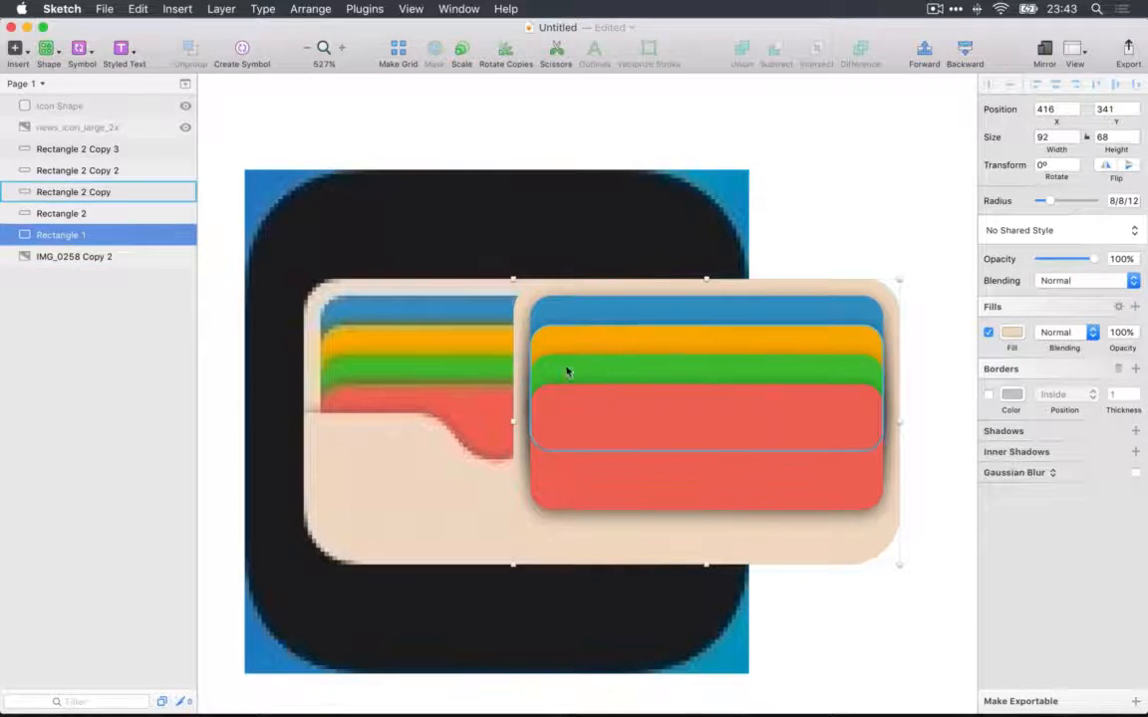
click(129, 213)
click(124, 194)
click(114, 233)
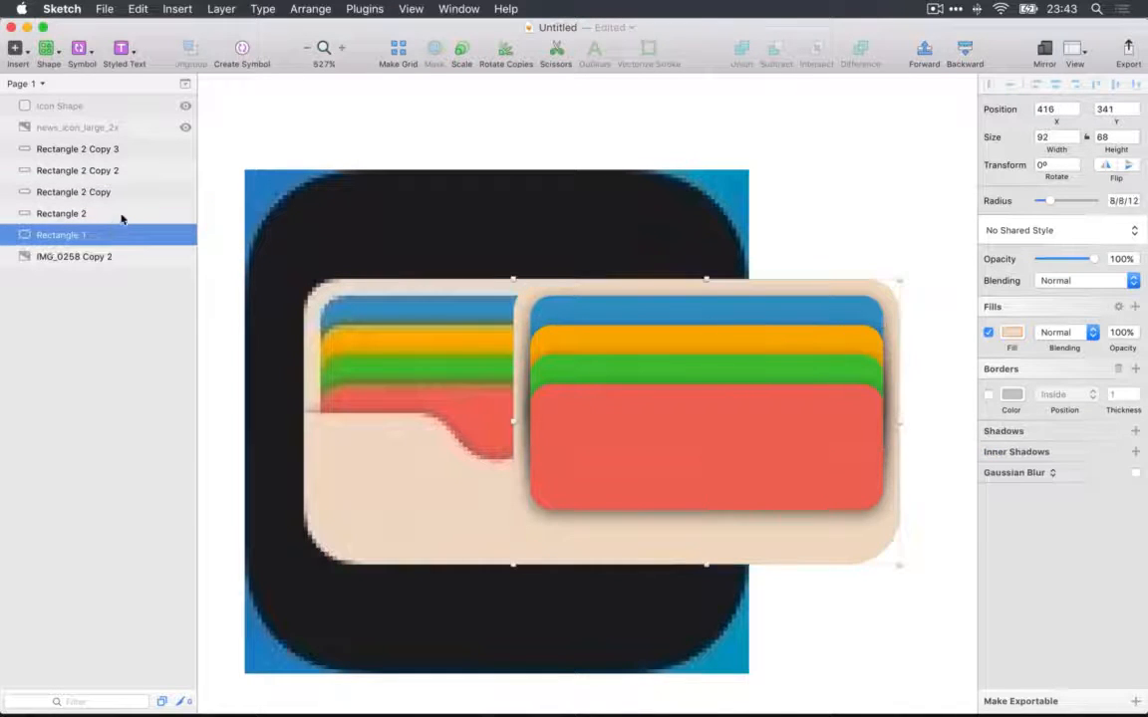
click(122, 215)
key(super+r)
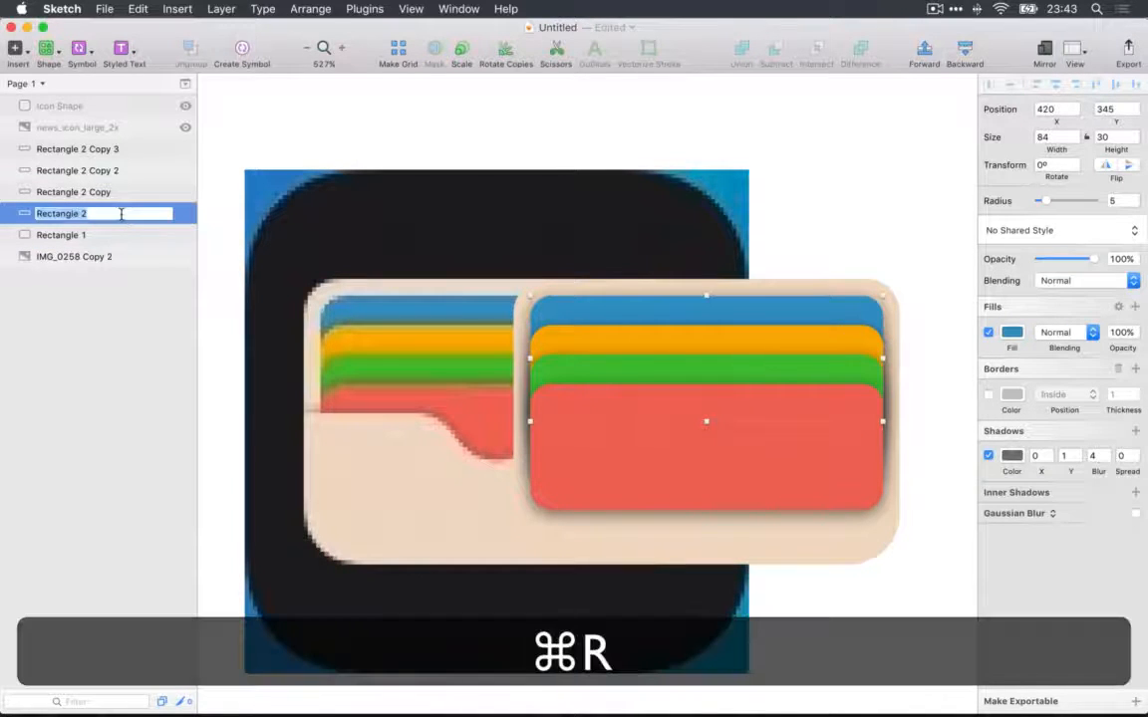
text(card-blue)
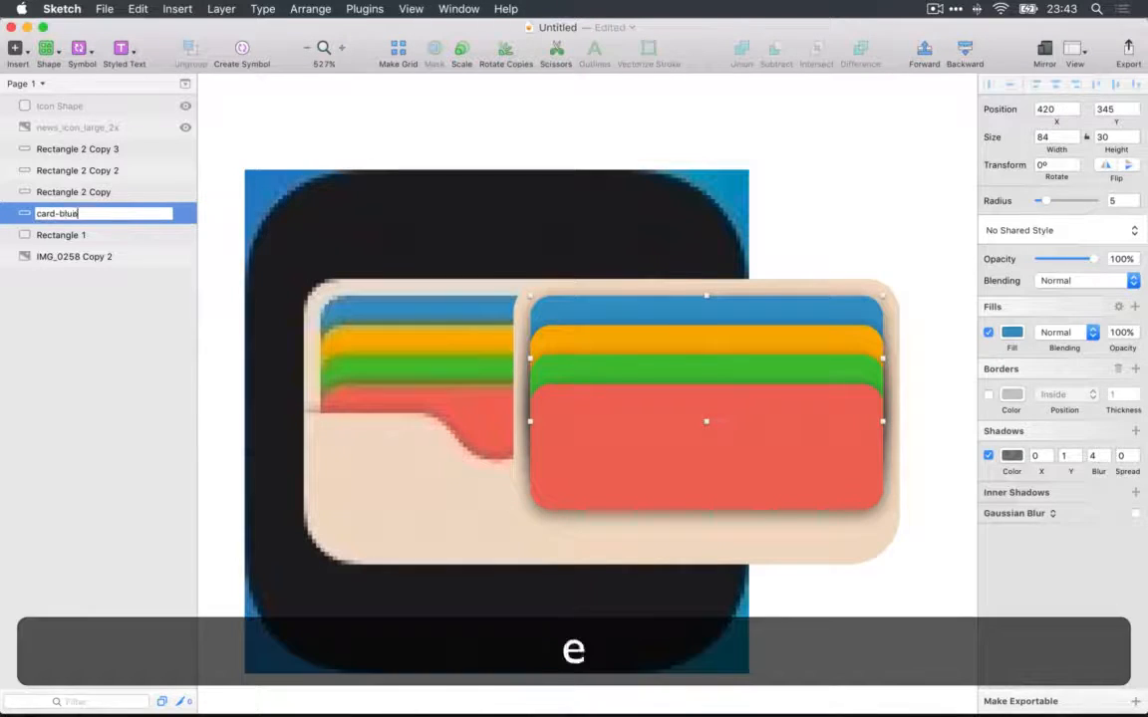
click(81, 193)
key(super+r)
text(card-yellow)
key(Return)
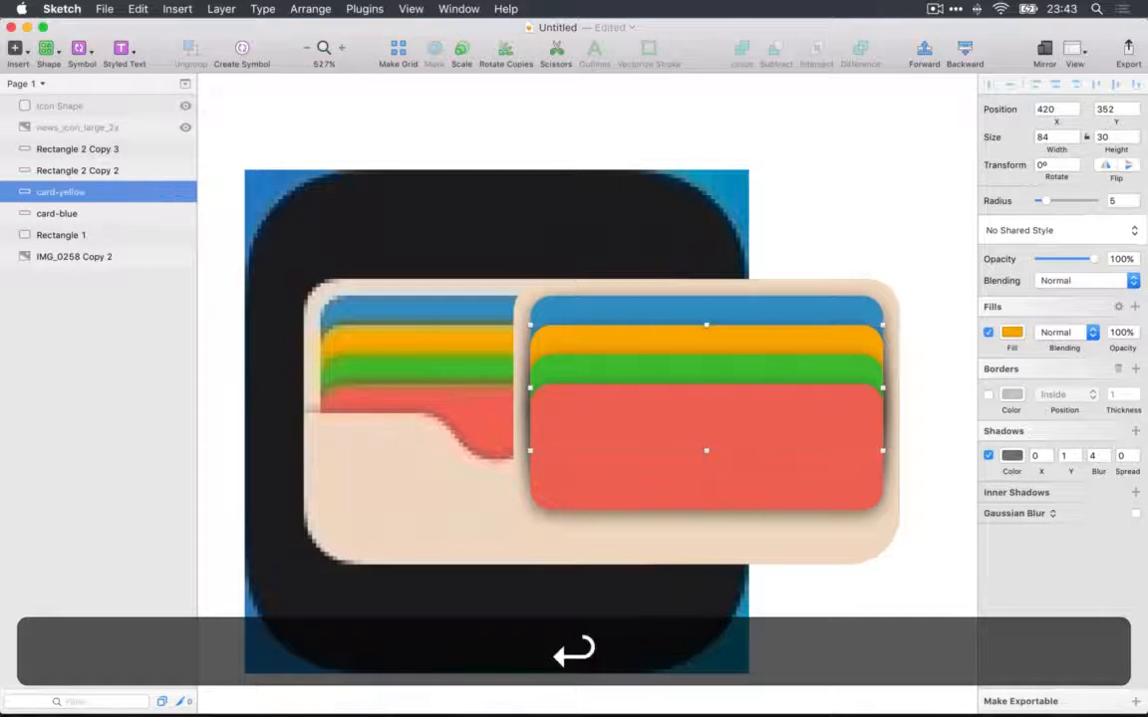
Rename the green card's layer "card-green" and the red card's layer "card-red(ish)".
click(61, 171)
key(super+r)
text(card-green)
key(Return)
click(62, 149)
key(super+r)
text(card-red(ish))
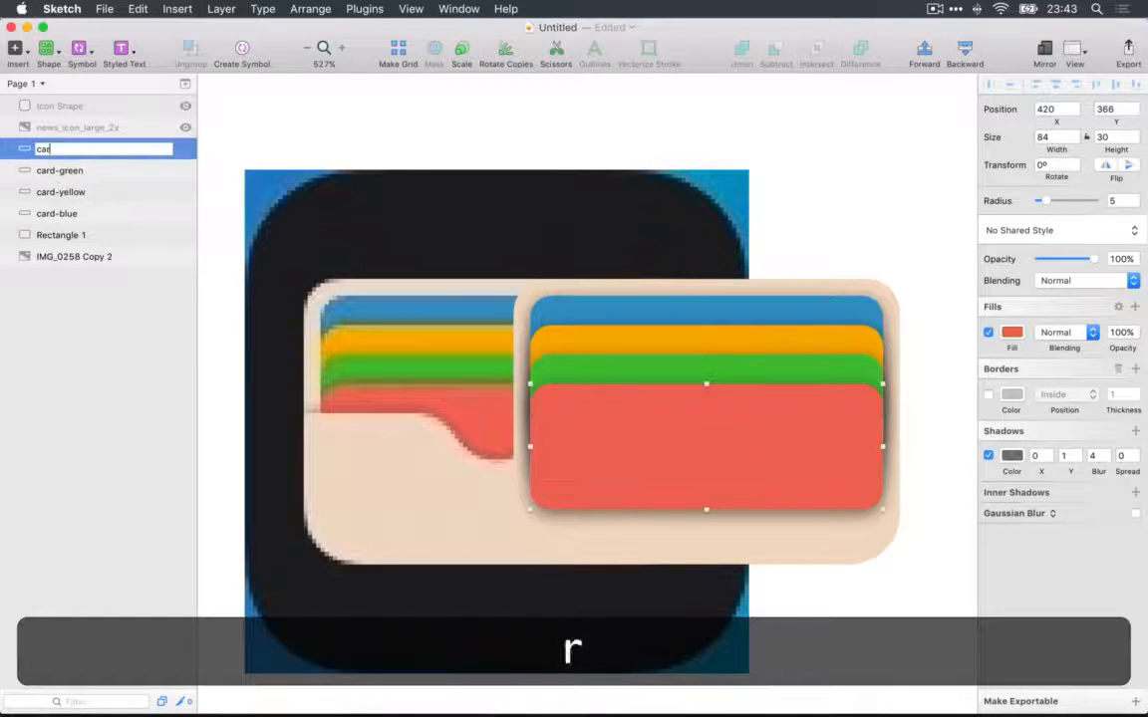
key(Return)
Hide the four coloured card layers.
shift+click(92, 209)
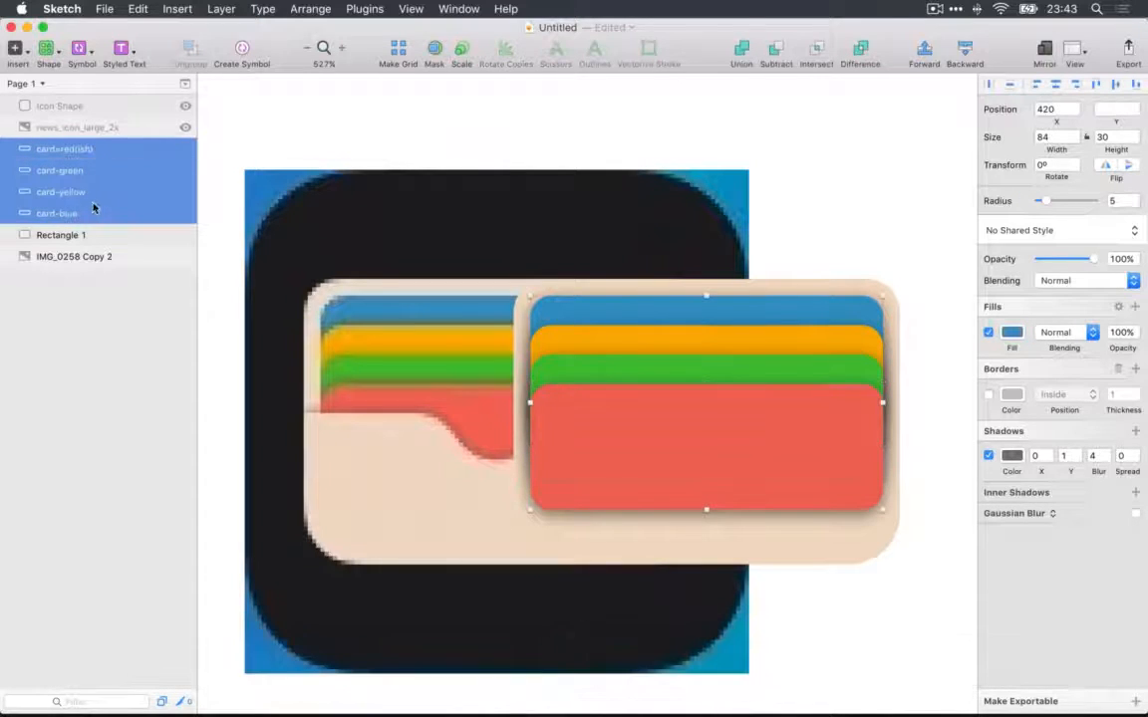
right_click(152, 190)
click(199, 472)
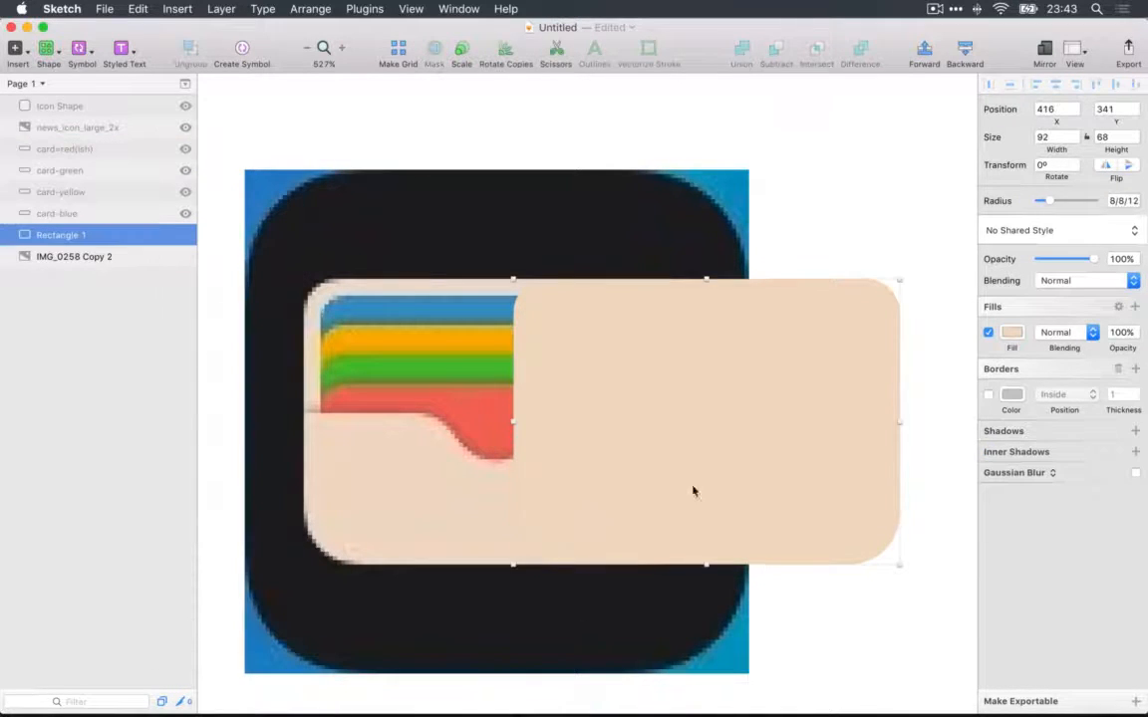
Turn off the wallet-body rectangle's fill, enable its border, and move it 50 px left to X 366 over the reference wallet.
click(987, 332)
click(988, 394)
key(shift+Left)
key(shift+Left)
key(shift+Left)
key(shift+Left)
key(shift+Left)
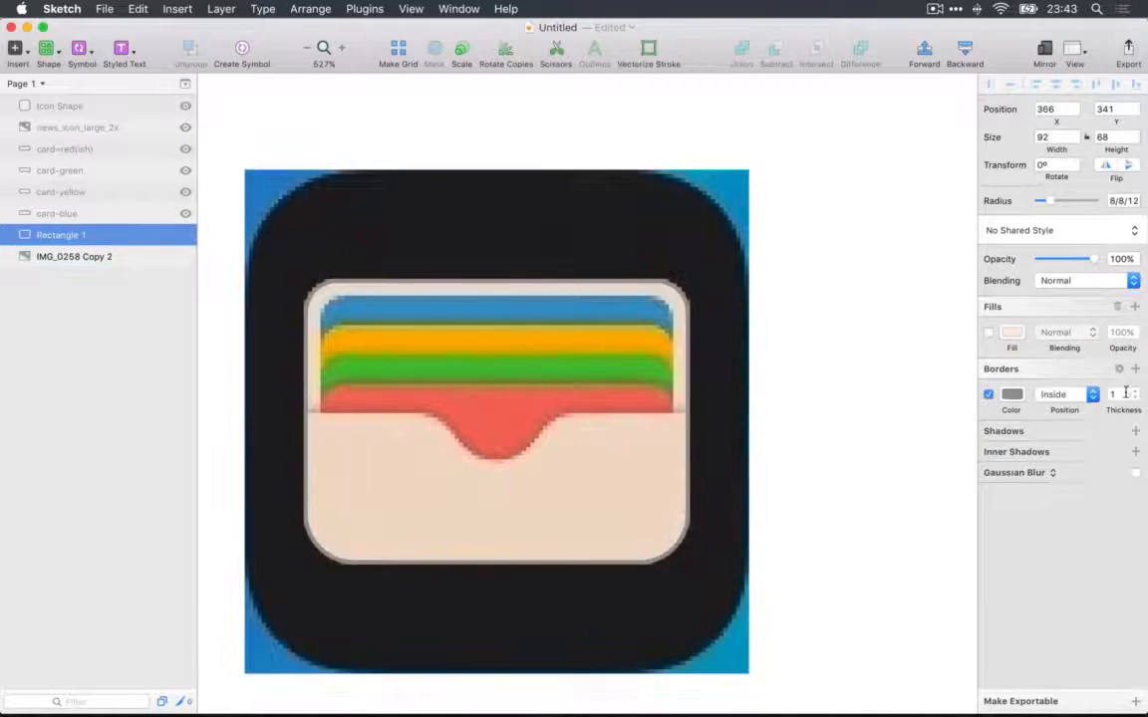
Thicken the wallet-body rectangle's inside border to 4 to compare it with the reference frame, and turn the border off.
click(1133, 393)
click(1132, 392)
click(1133, 392)
click(1134, 393)
click(1135, 397)
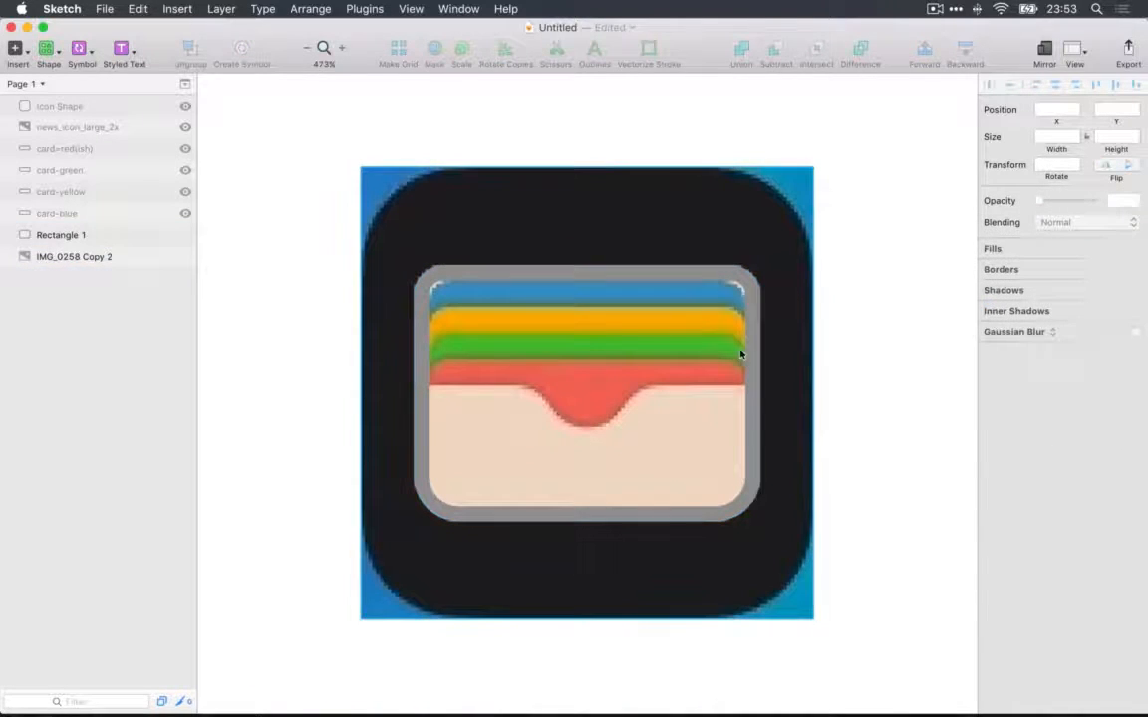
click(733, 279)
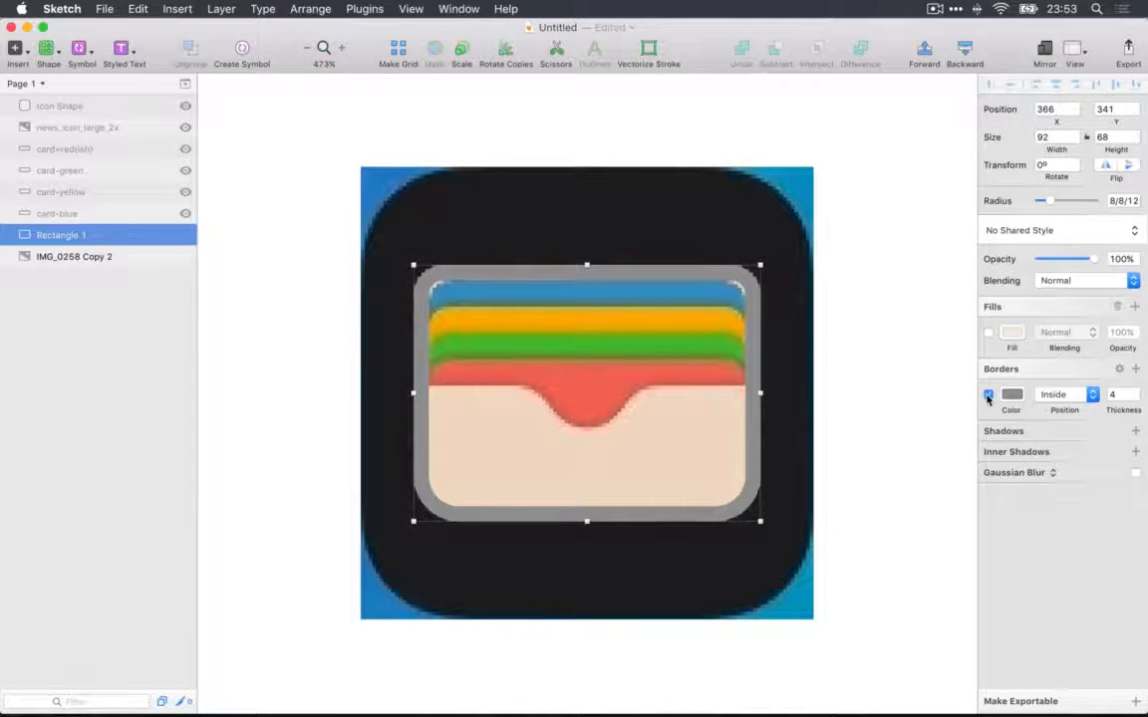
click(987, 395)
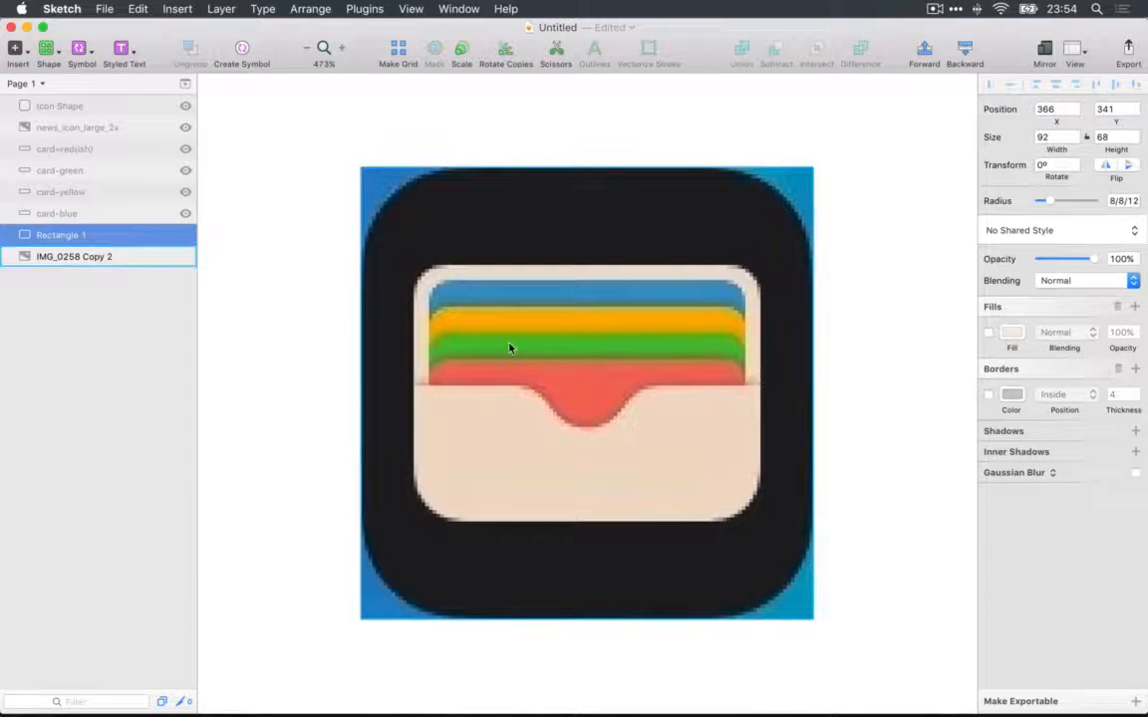
Draw a rectangle about 84 × 34 px over the reference cards, inside the wallet frame, with a corner radius of 6.
key(r)
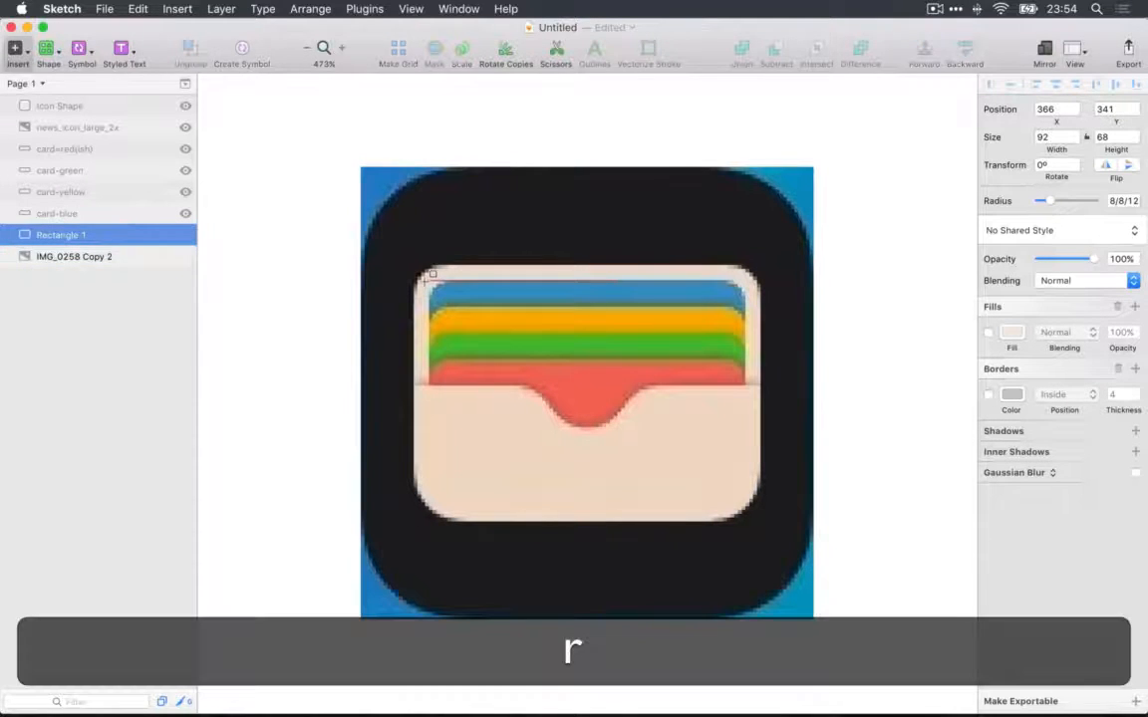
drag(429, 283, 746, 409)
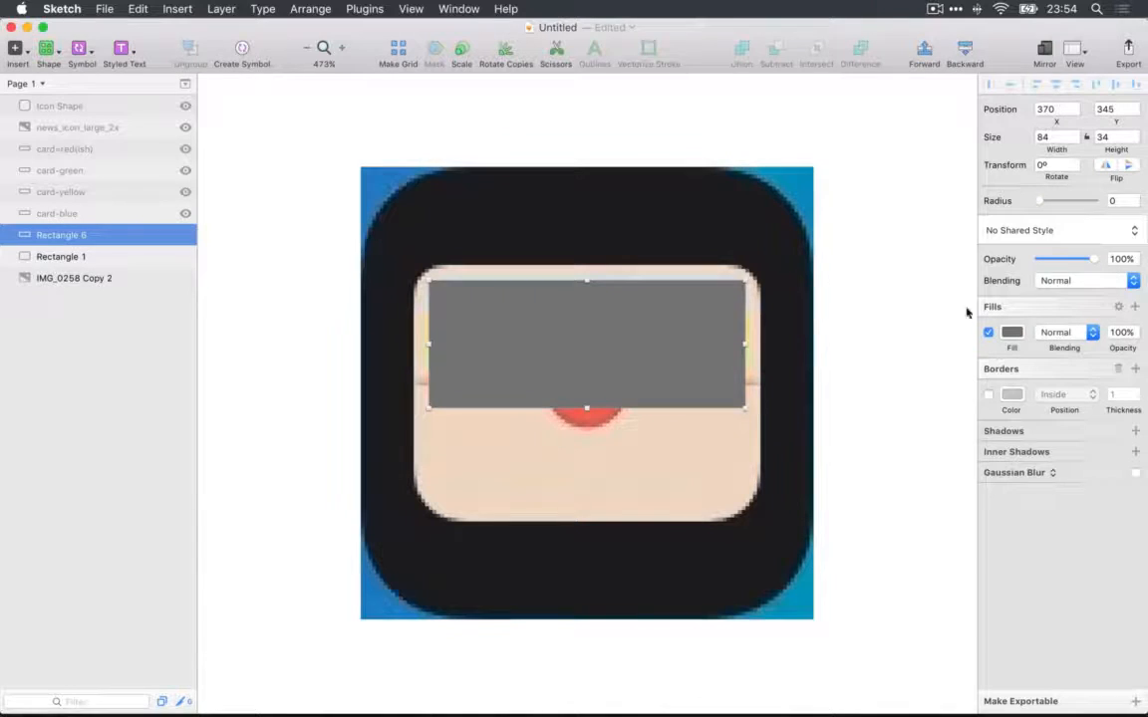
click(1135, 199)
click(1135, 198)
click(1135, 199)
click(1134, 199)
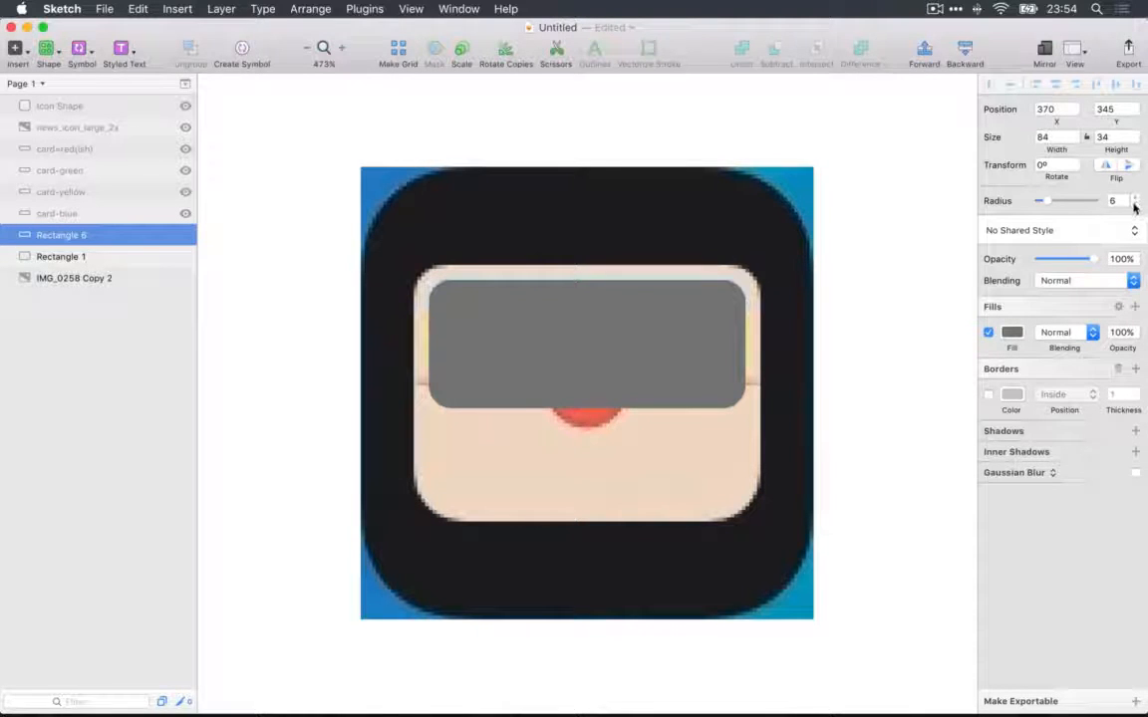
click(1134, 205)
click(1133, 199)
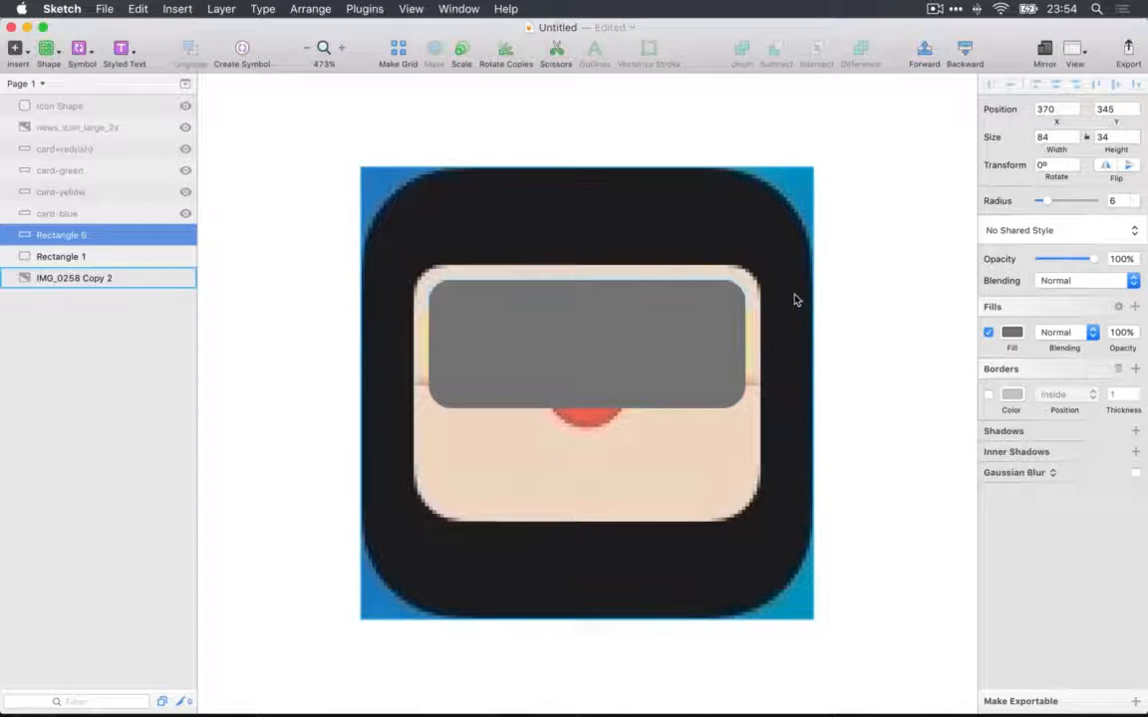
Turn the wallet body's fill back on and subtract the new rounded rectangle from it.
click(48, 256)
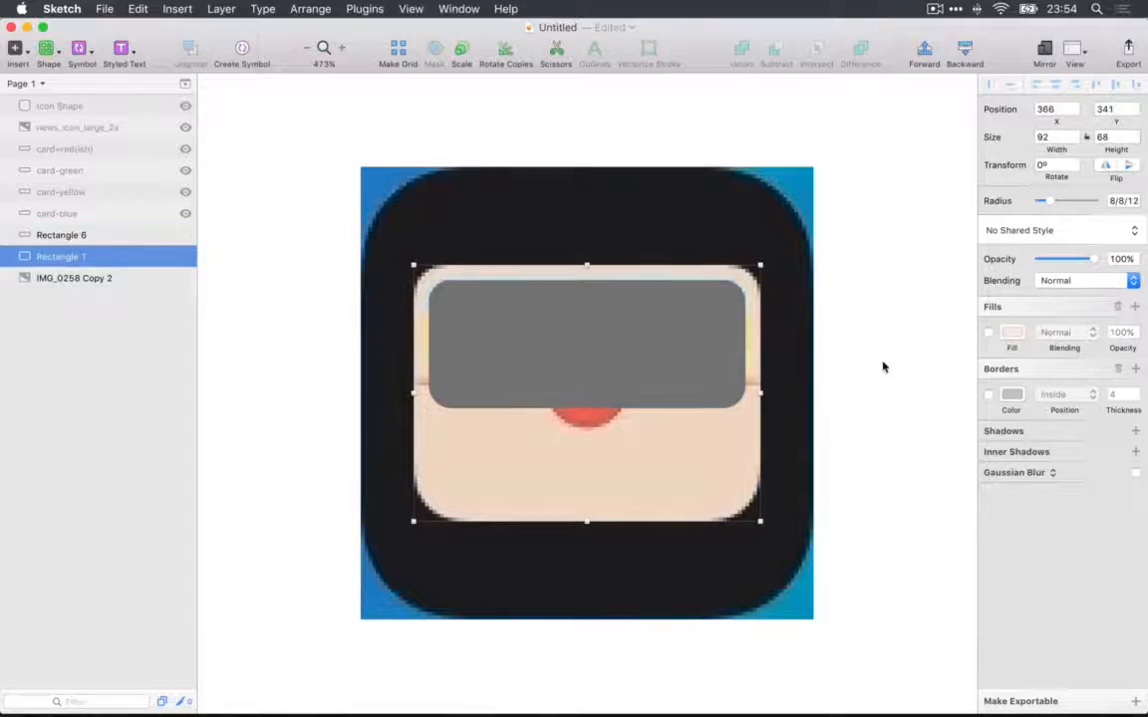
click(988, 333)
shift+click(110, 245)
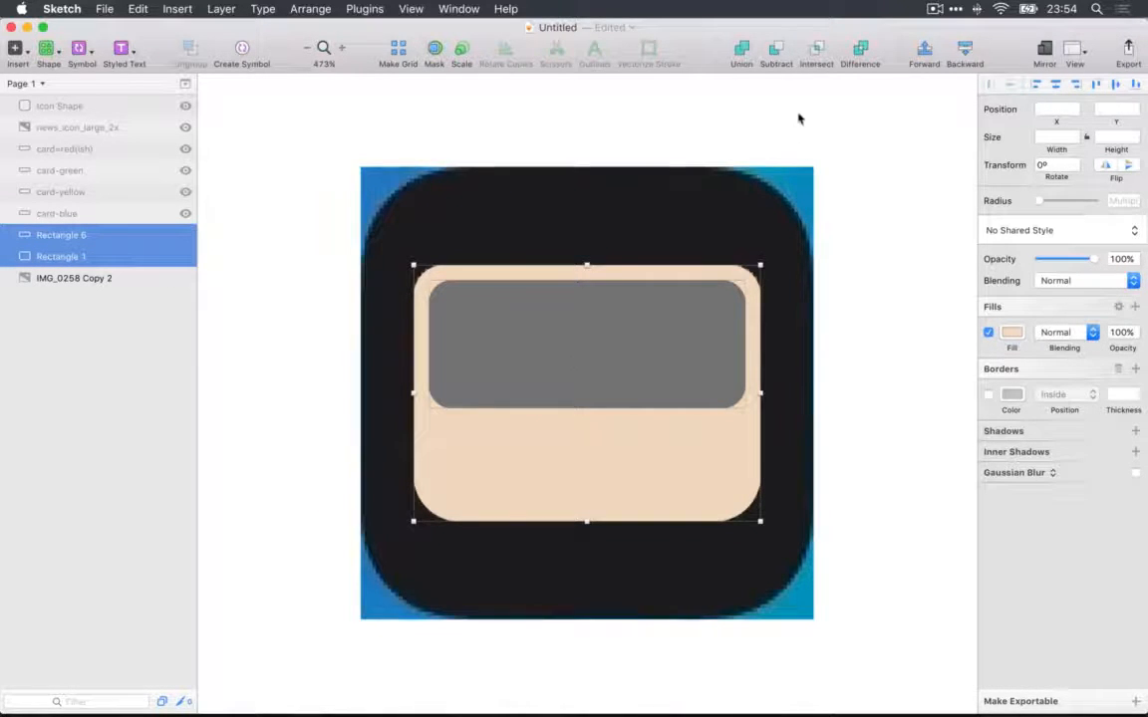
click(776, 48)
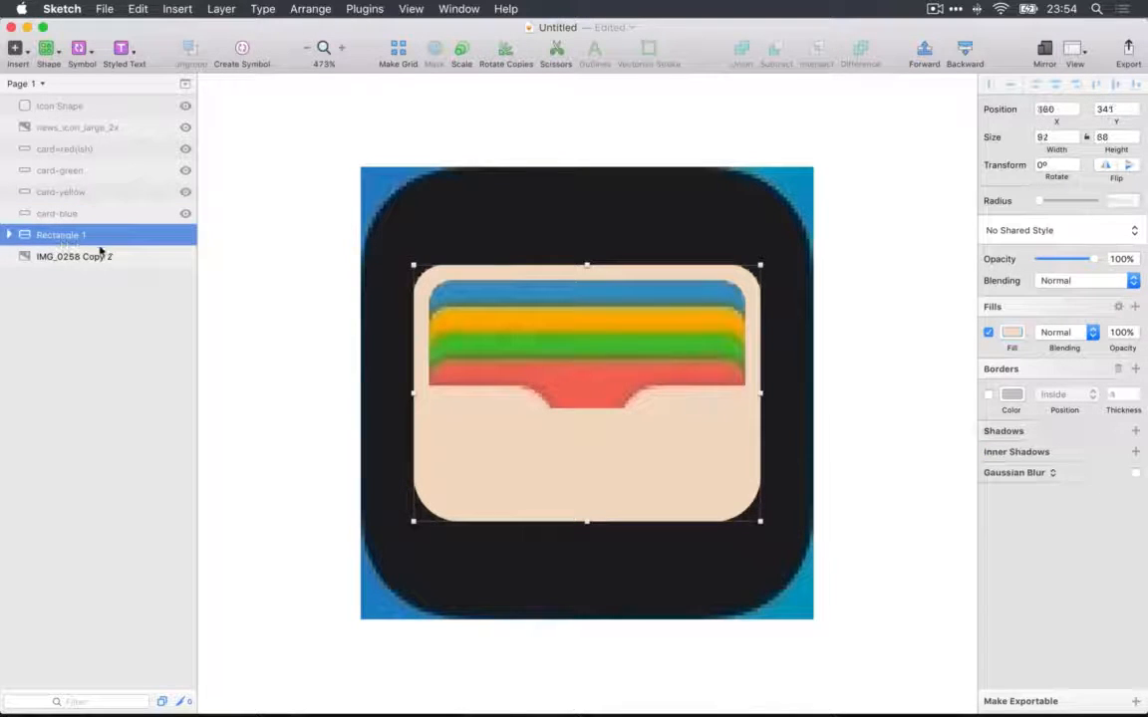
Extend the subtracted rectangle inside the wallet body downward to a height of 60 px, leaving an even frame.
click(10, 235)
click(78, 256)
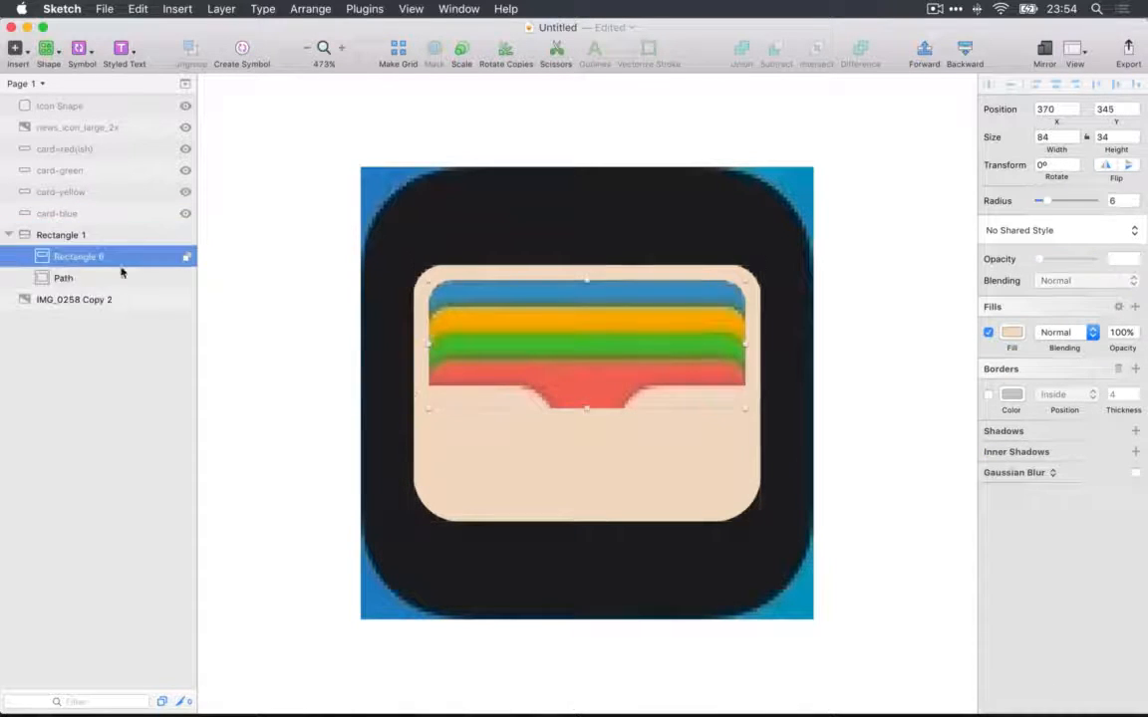
drag(585, 408, 586, 510)
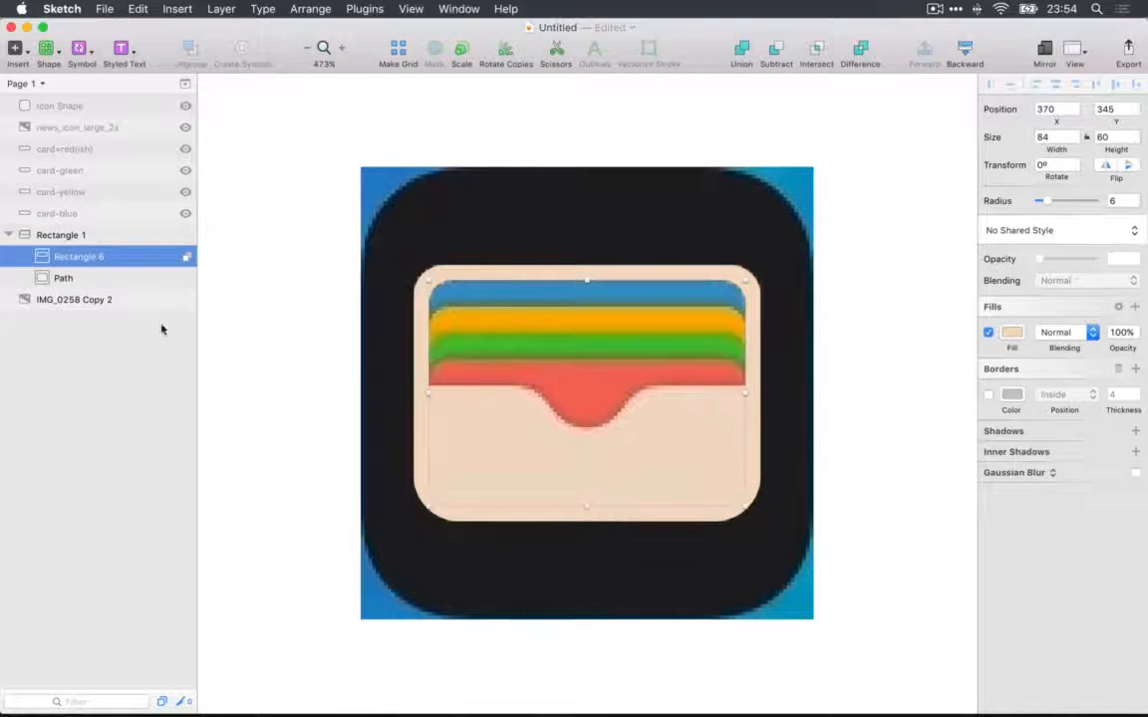
click(182, 235)
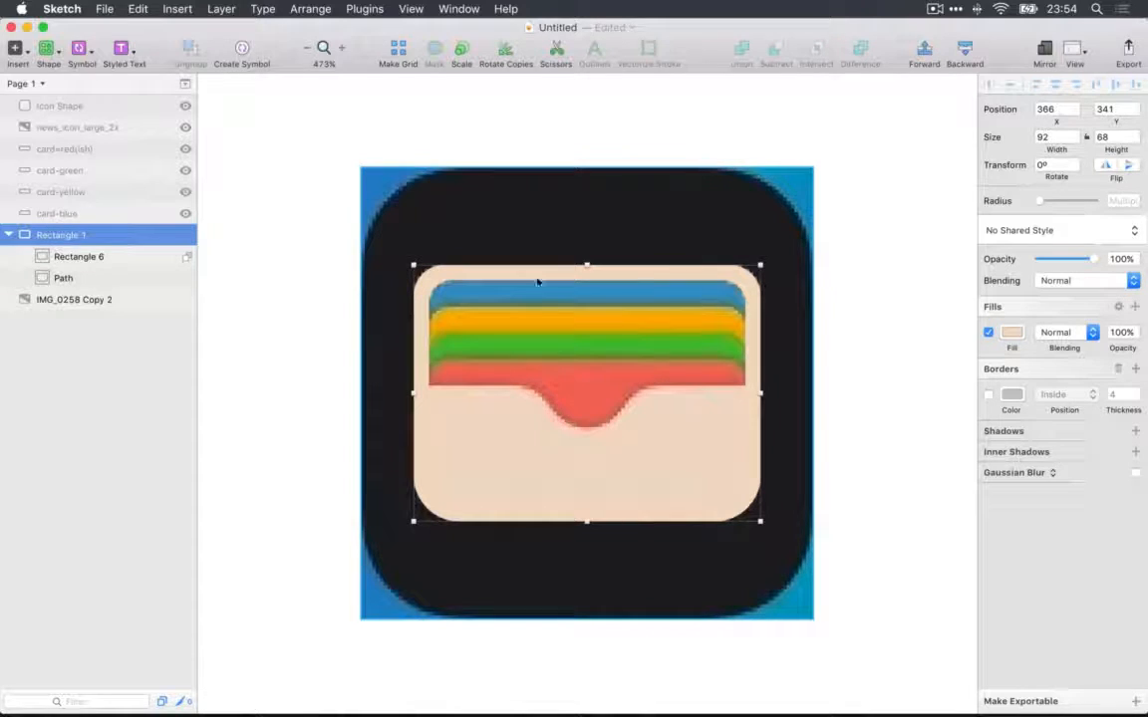
click(9, 234)
Select the four coloured card layers and make them all visible.
click(127, 214)
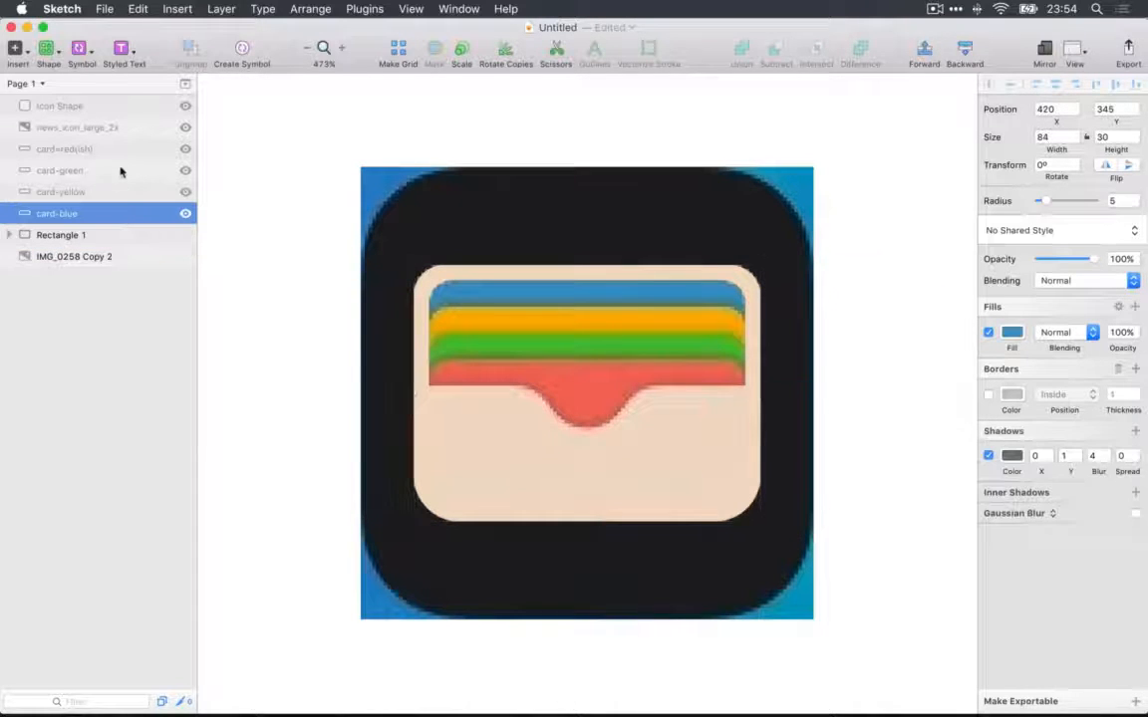
shift+click(122, 150)
click(185, 149)
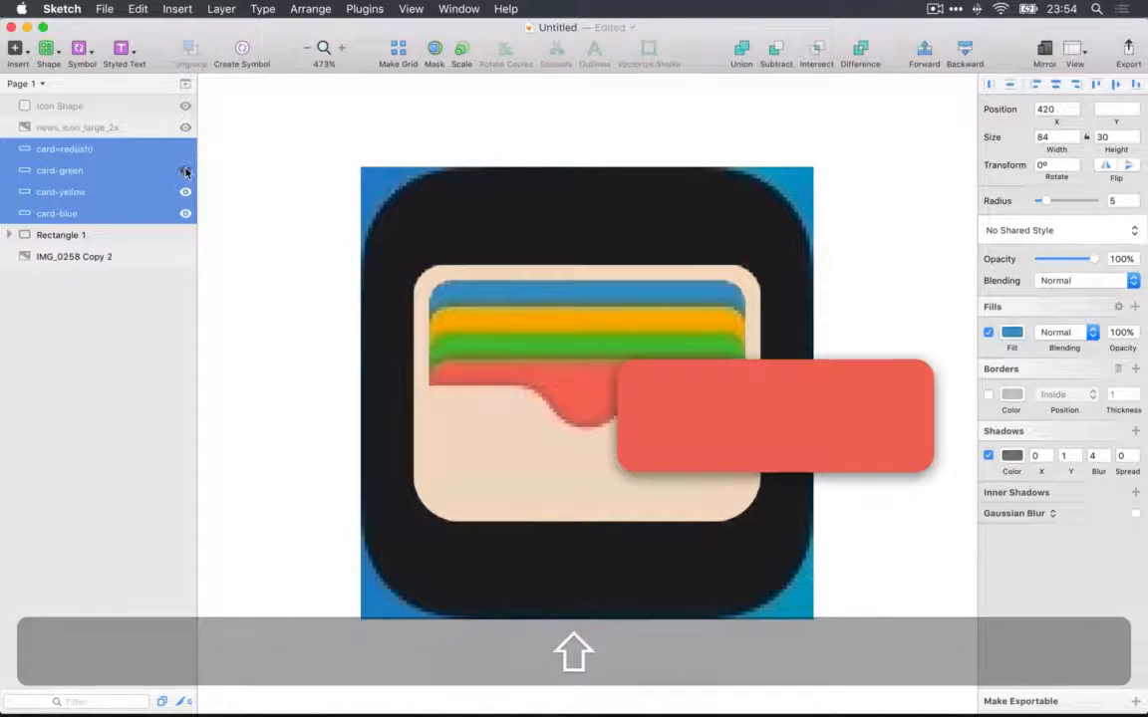
click(185, 170)
click(186, 193)
click(187, 214)
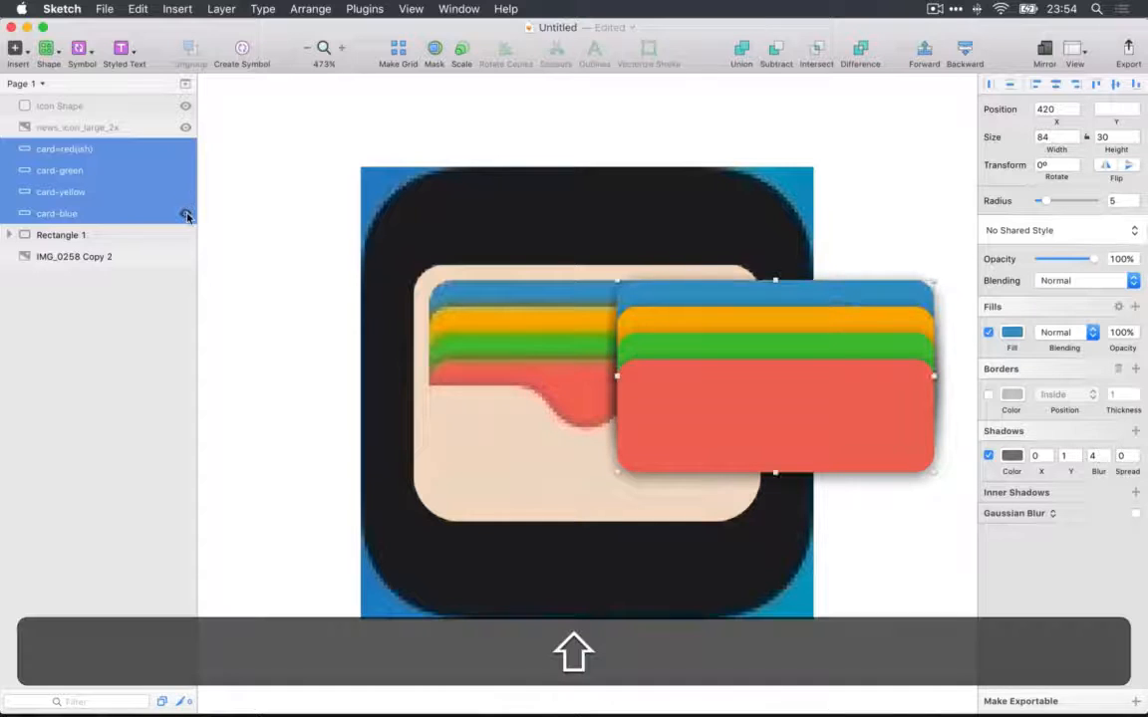
Move the four cards 50 px left to X 370 so they sit inside the wallet frame.
key(shift+Left)
key(shift+Left)
key(shift+Left)
key(shift+Left)
key(shift+Left)
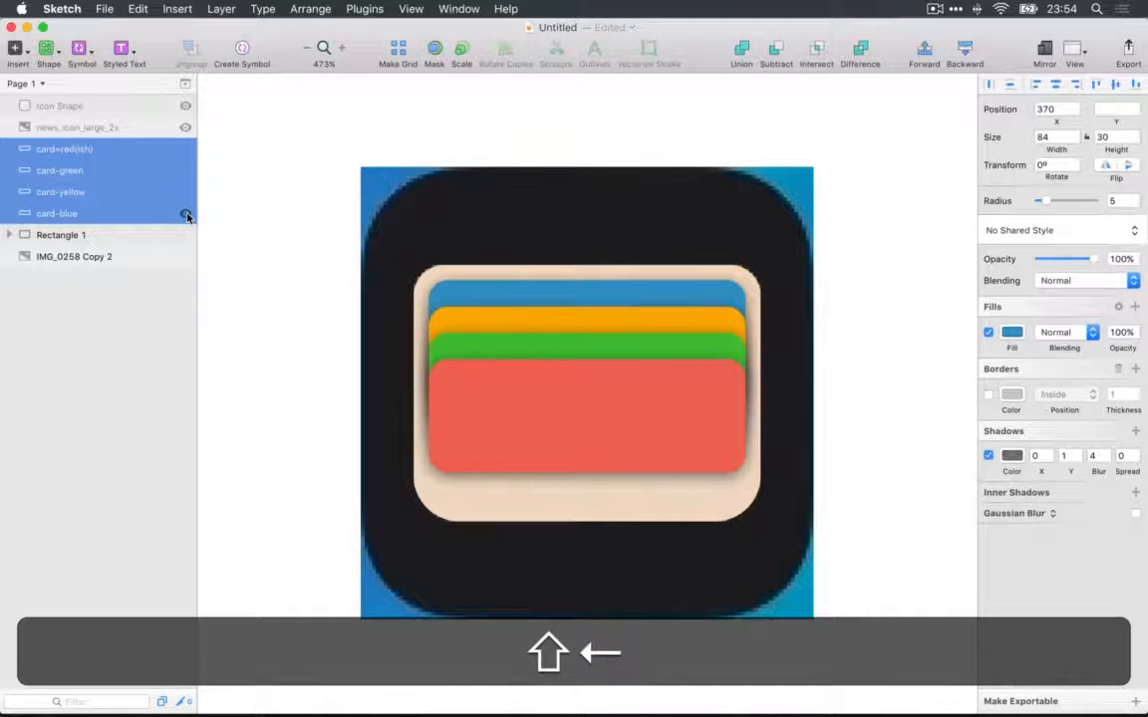
Move the wallet-body layer above the card layers and rename it "wallet-shape".
click(530, 275)
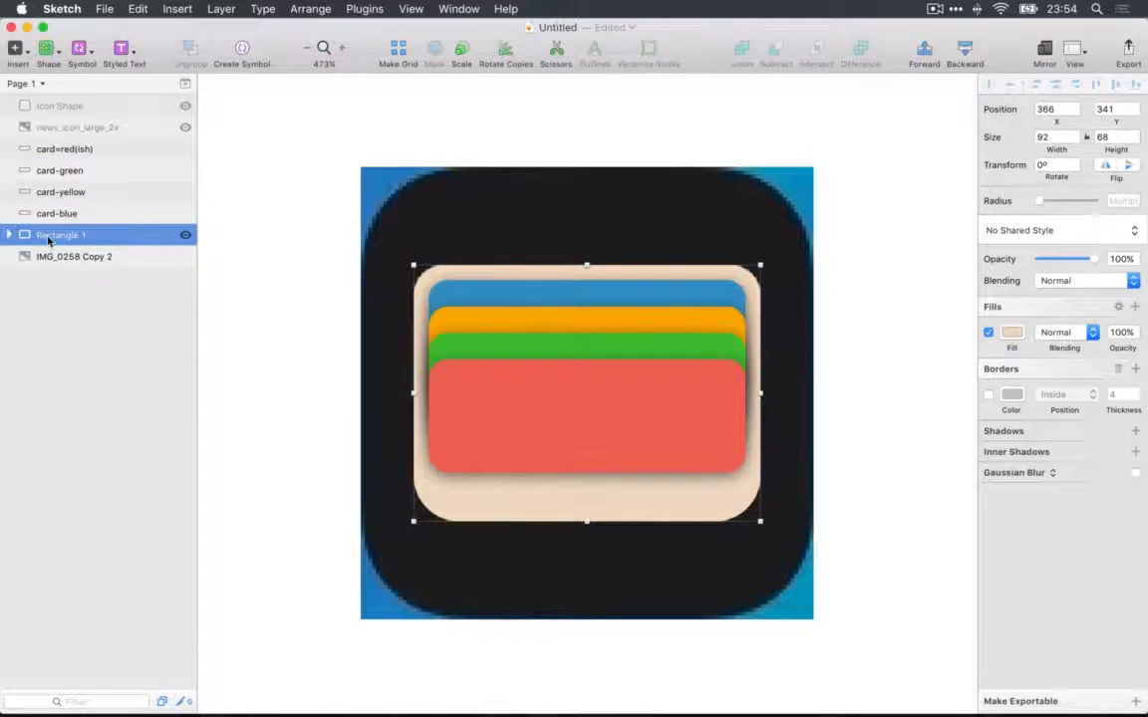
drag(48, 240, 46, 148)
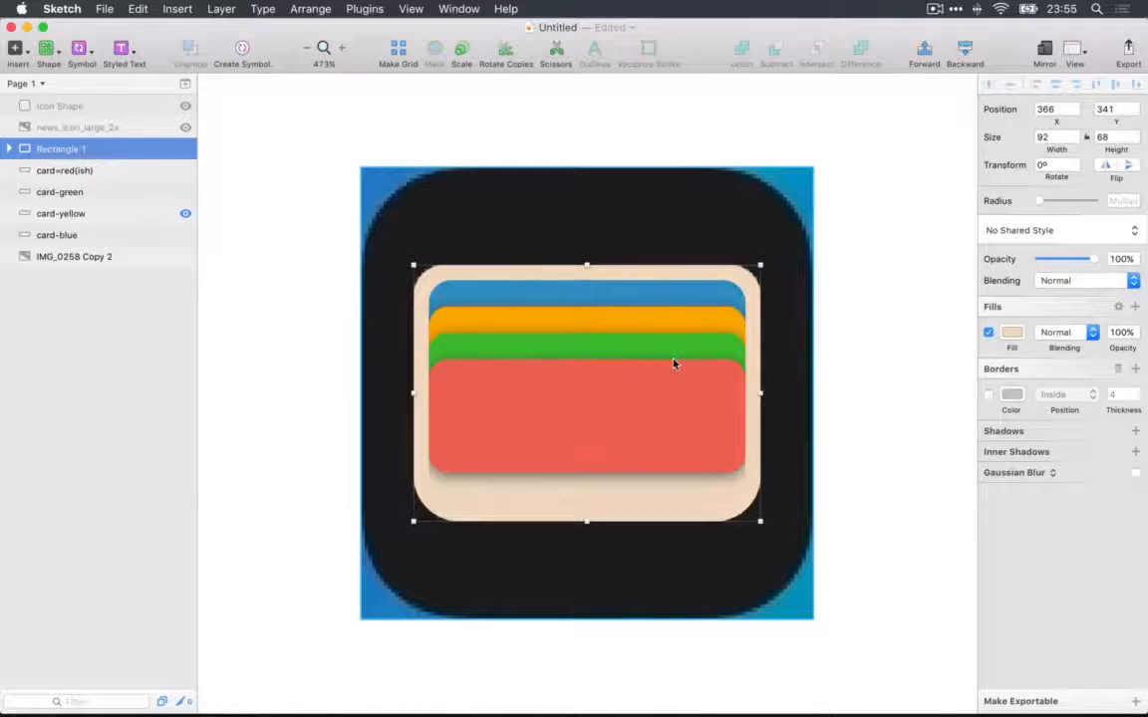
key(cmd+r)
text(shapes)
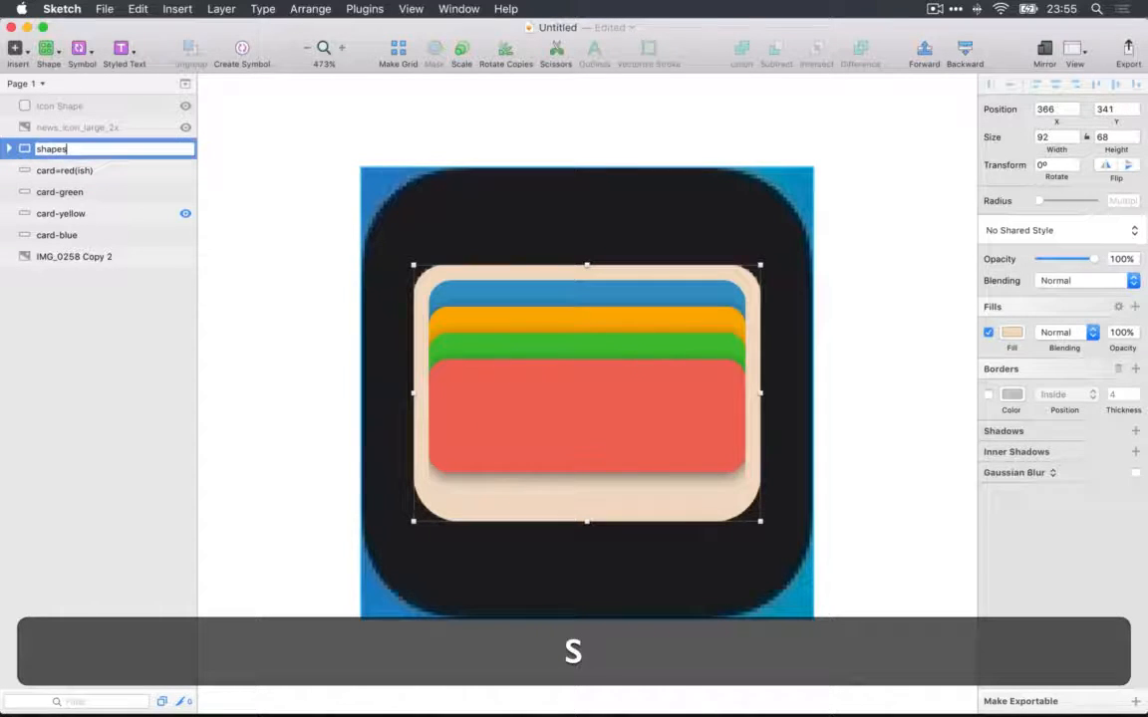
key(BackSpace)
key(shift+super+Left)
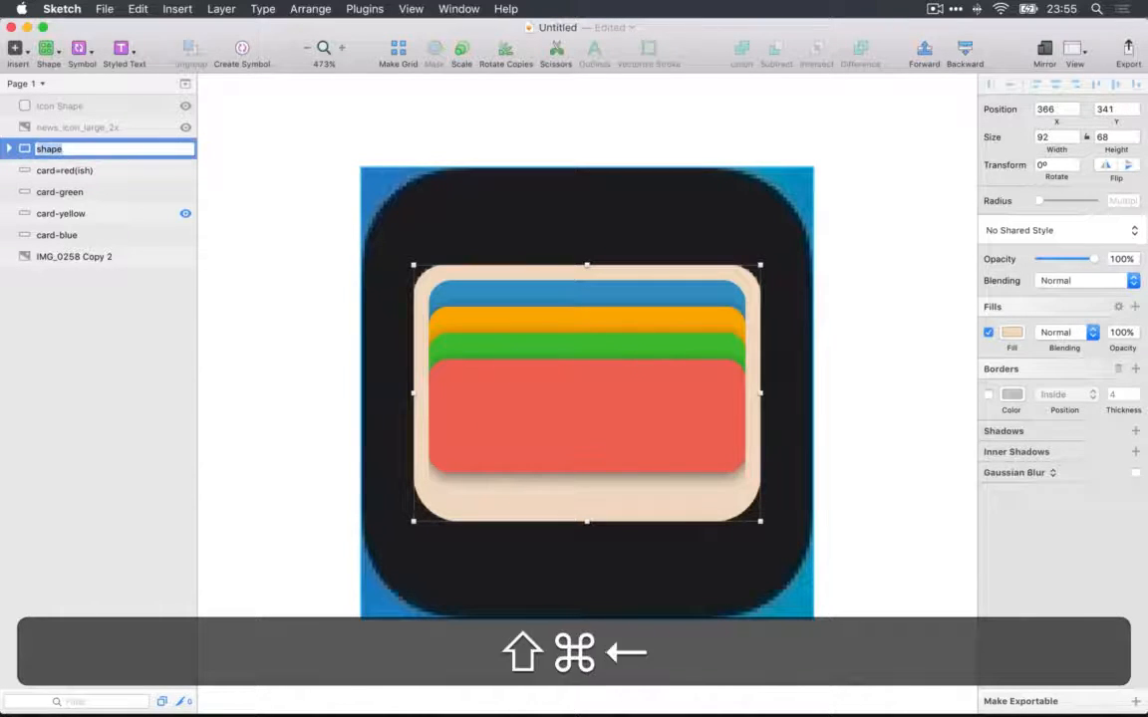
text(wa;e)
key(BackSpace)
key(BackSpace)
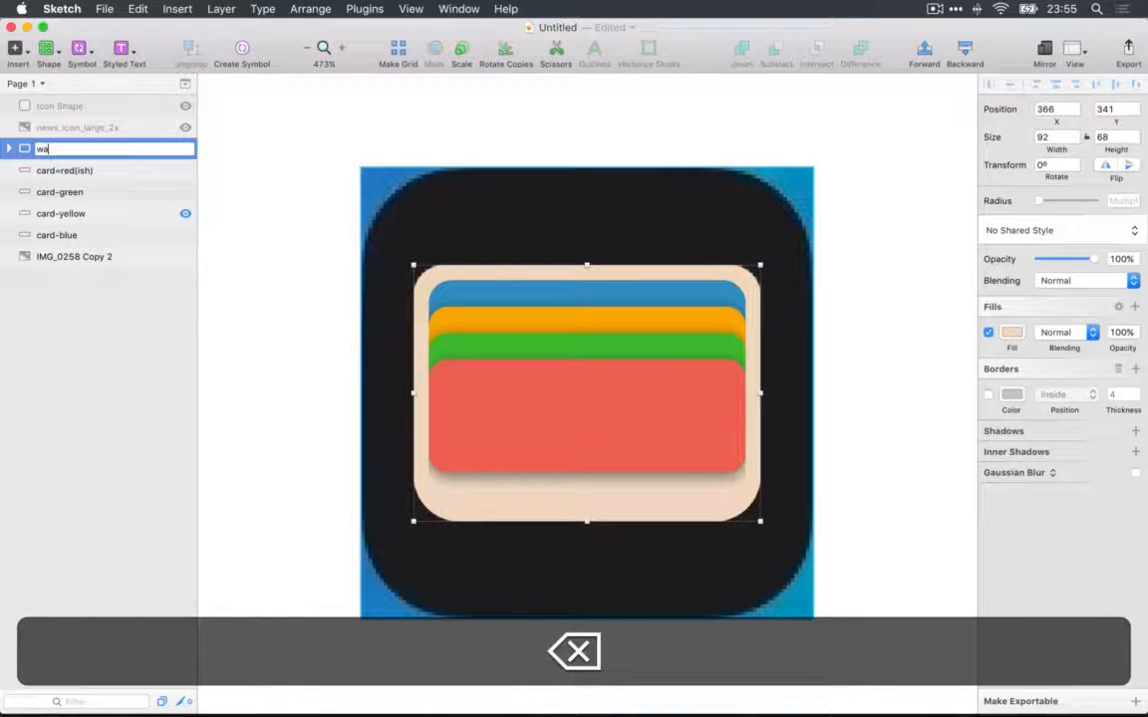
text(llet)
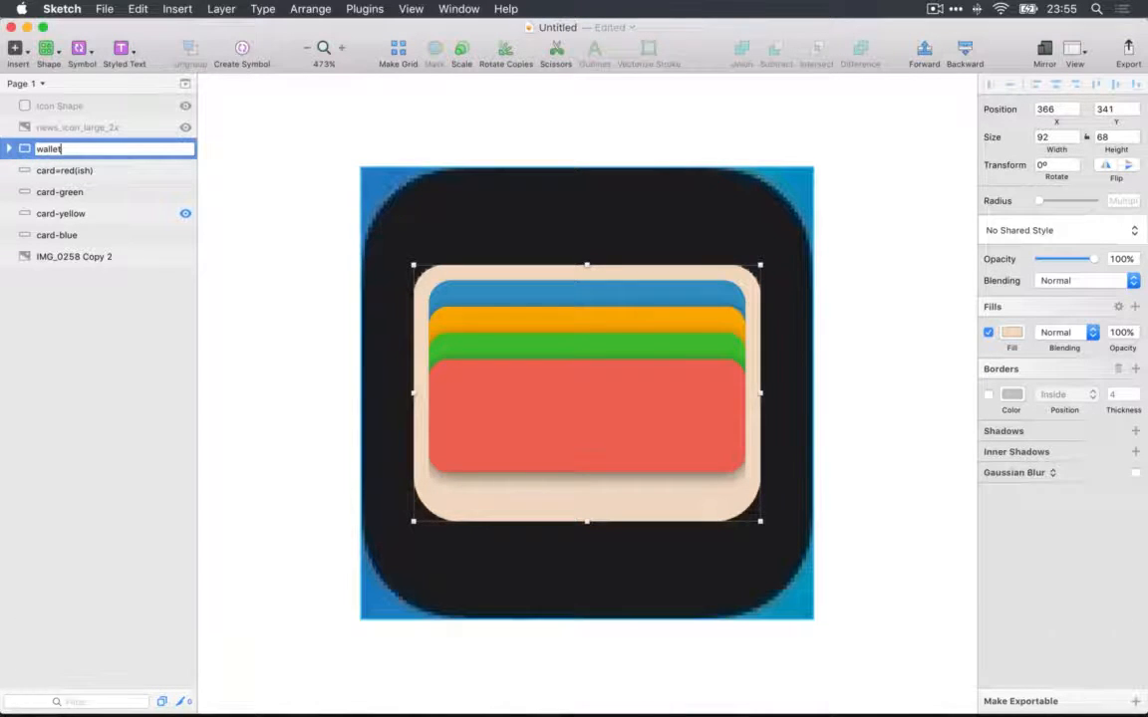
text(-shape)
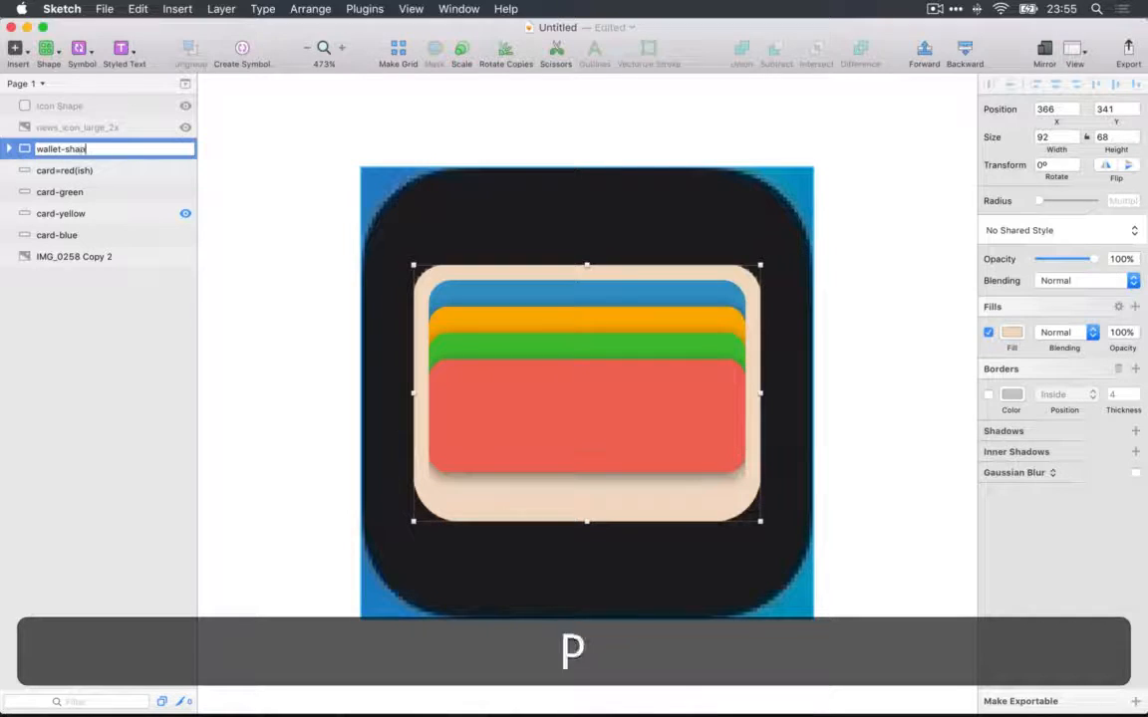
key(Return)
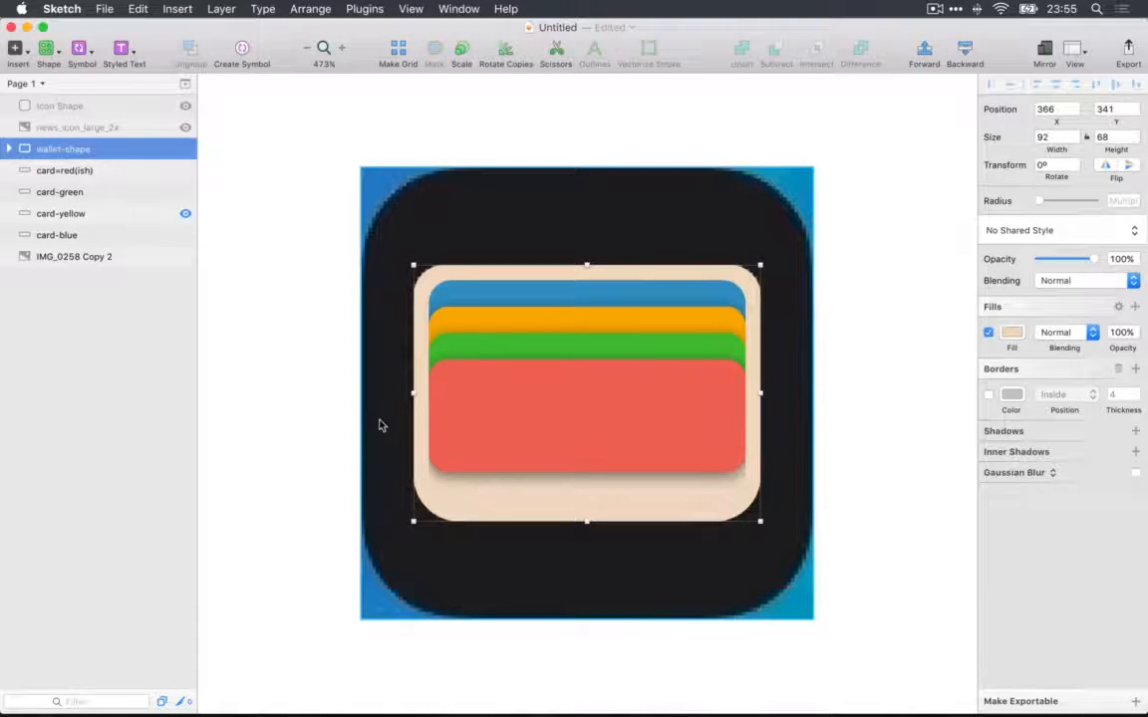
Hide the wallet-shape layer and the four card layers to expose the reference image.
click(186, 170)
click(185, 191)
click(185, 213)
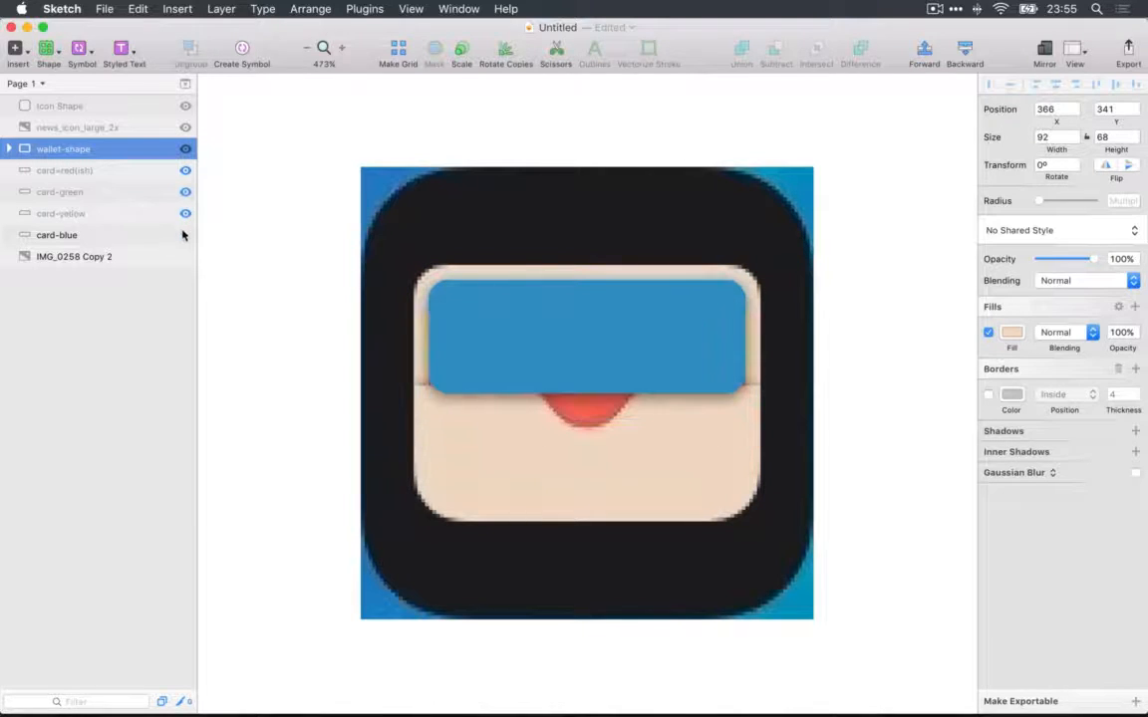
click(186, 235)
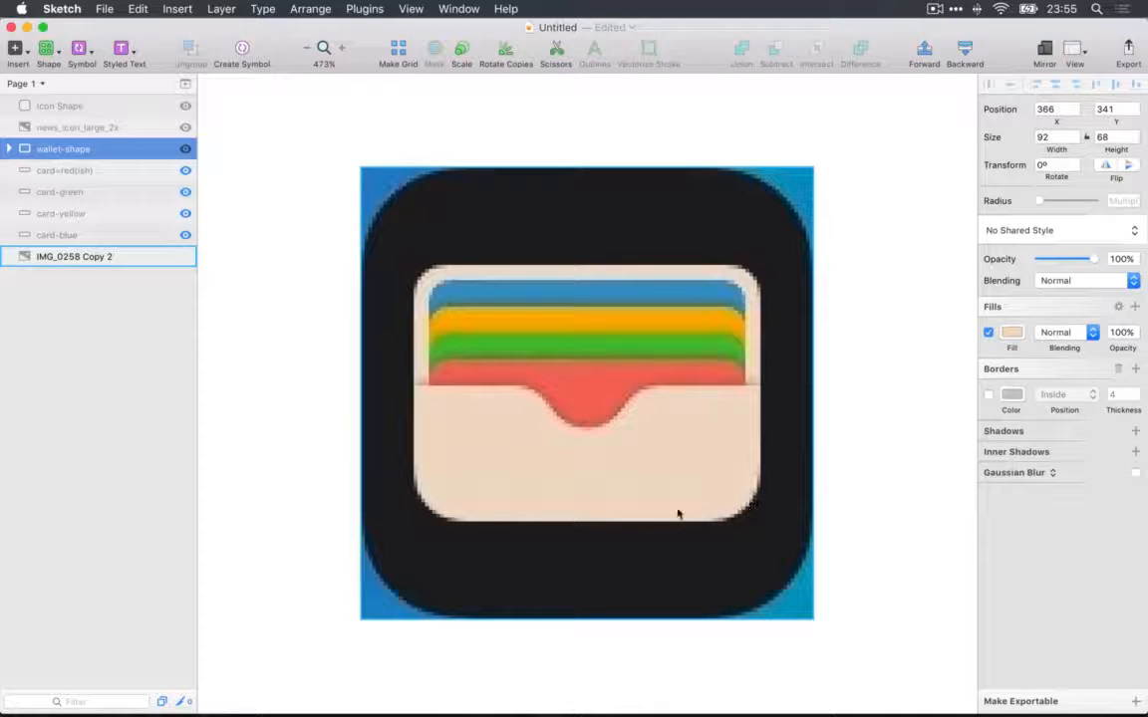
Draw a 92 × 36 px rectangle over the wallet's front pocket and round its two lower corners to 12.
key(r)
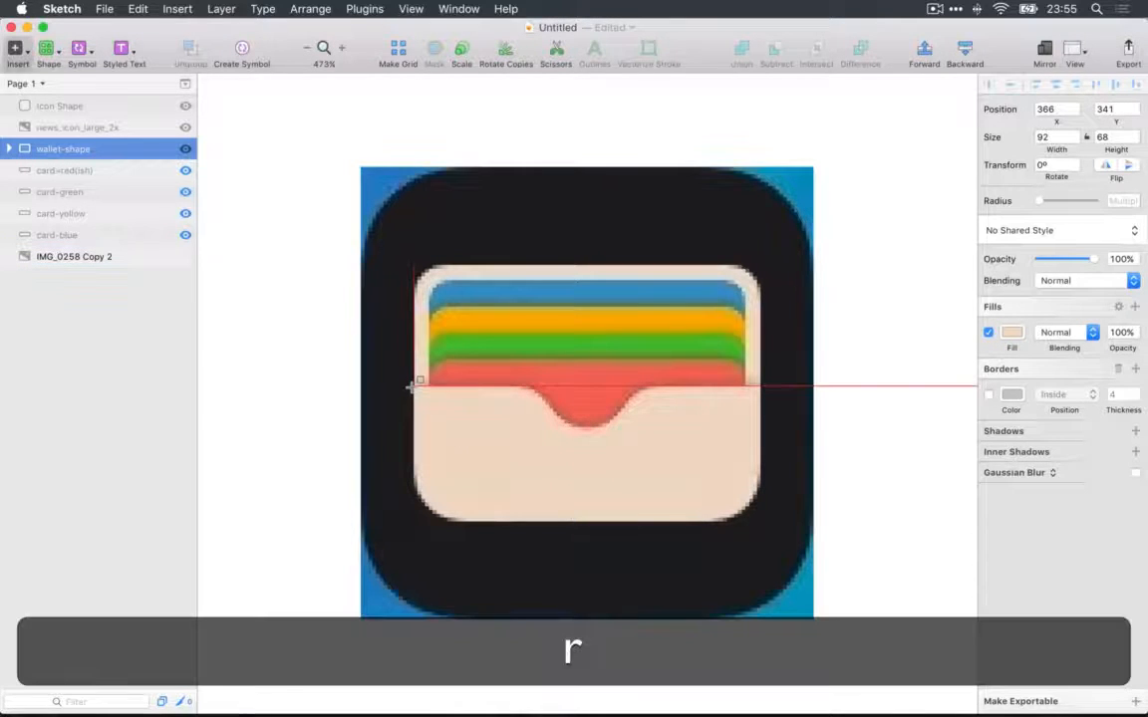
mouse_move(411, 384)
mouse_down()
mouse_move(588, 463)
mouse_move(748, 505)
mouse_move(759, 526)
mouse_up()
double_click(722, 505)
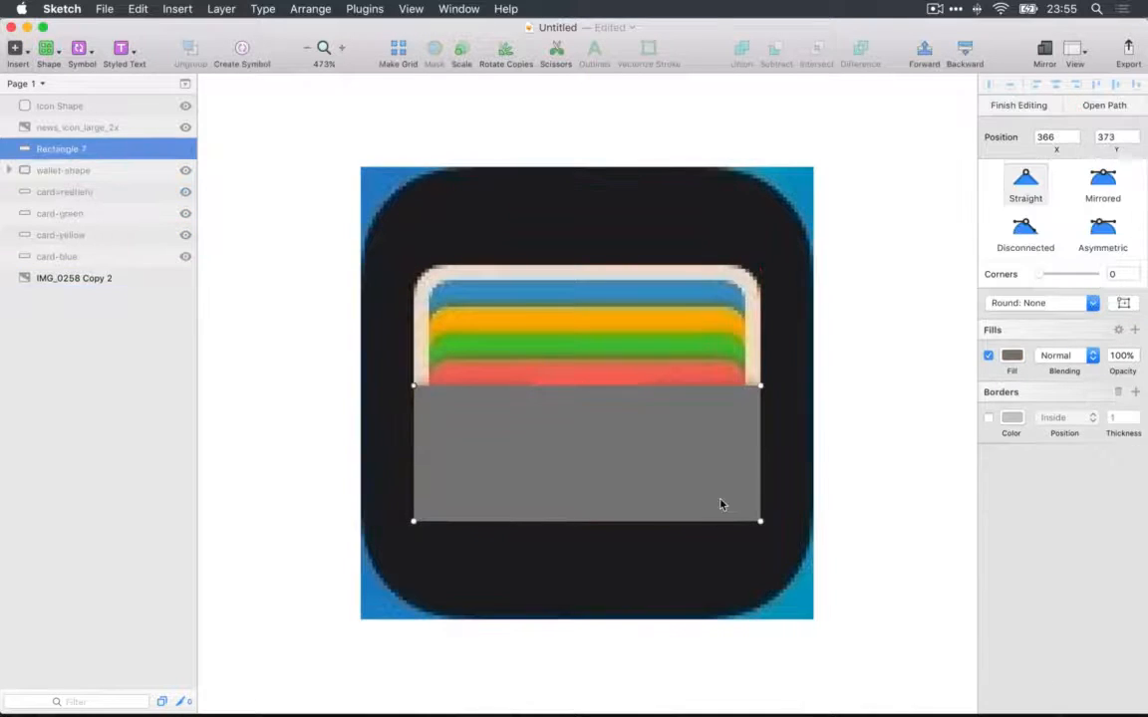
shift+click(413, 523)
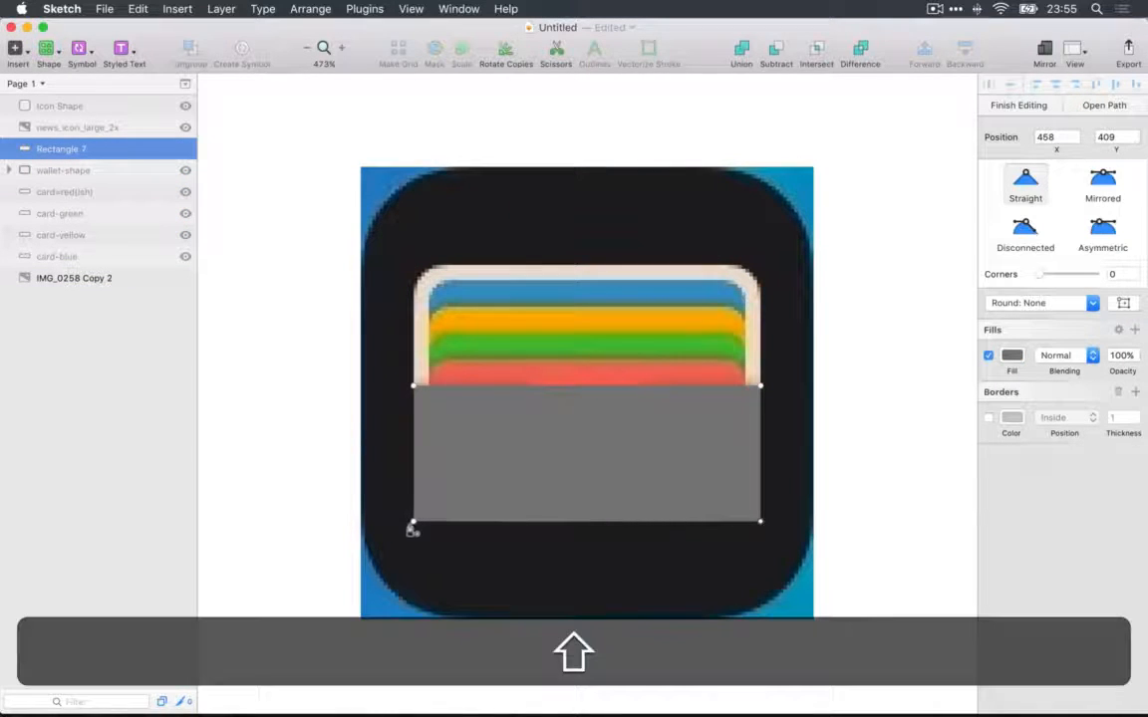
shift+click(413, 522)
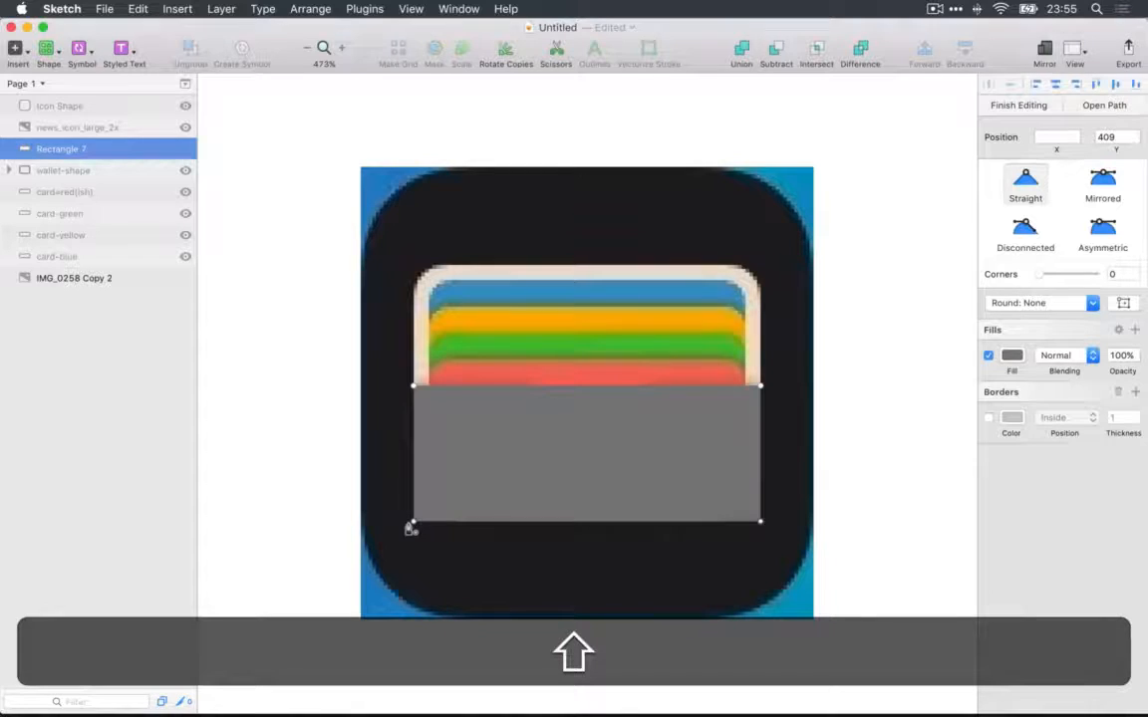
click(1136, 273)
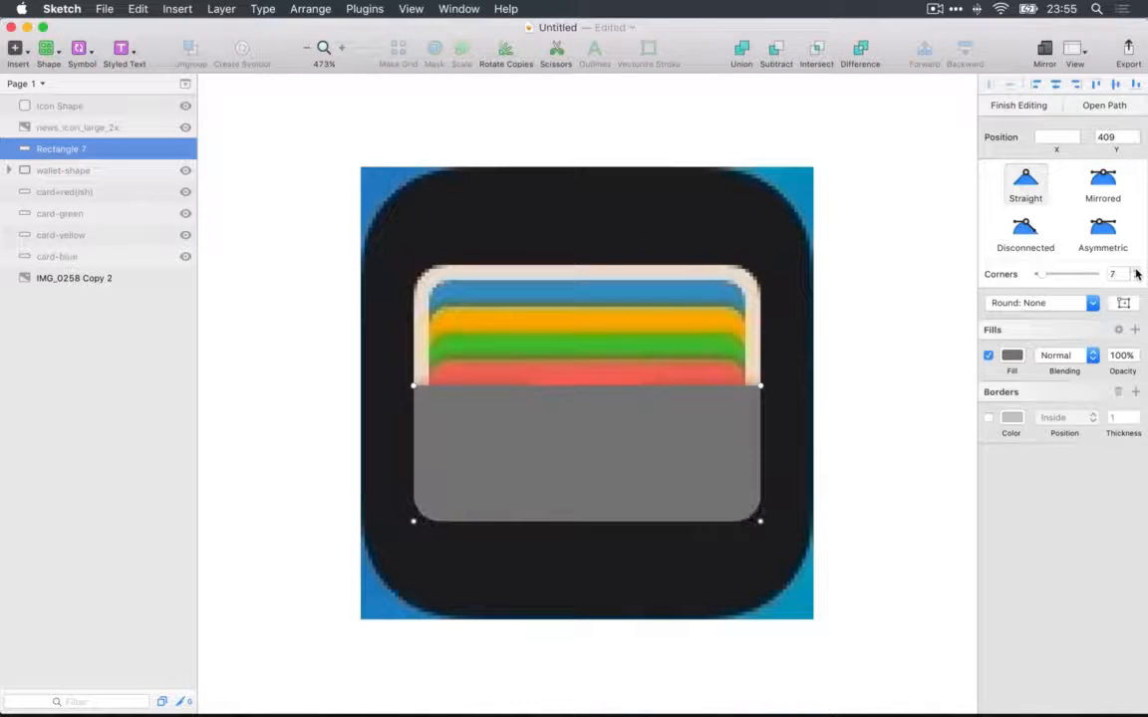
click(1135, 273)
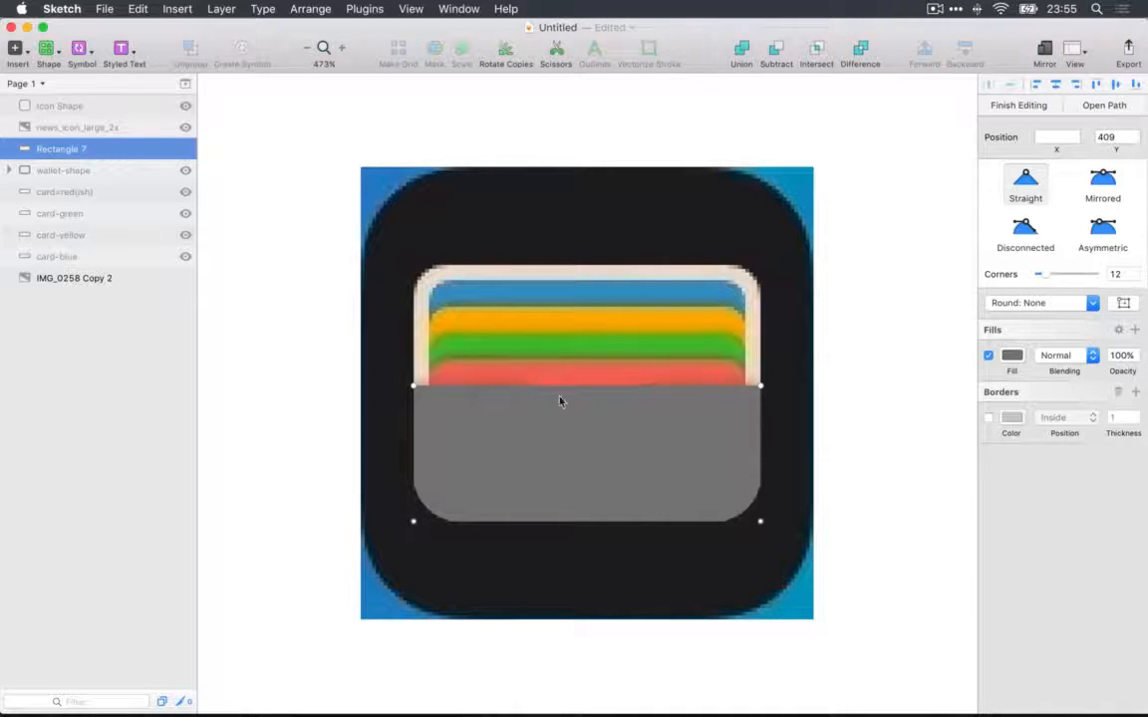
click(353, 271)
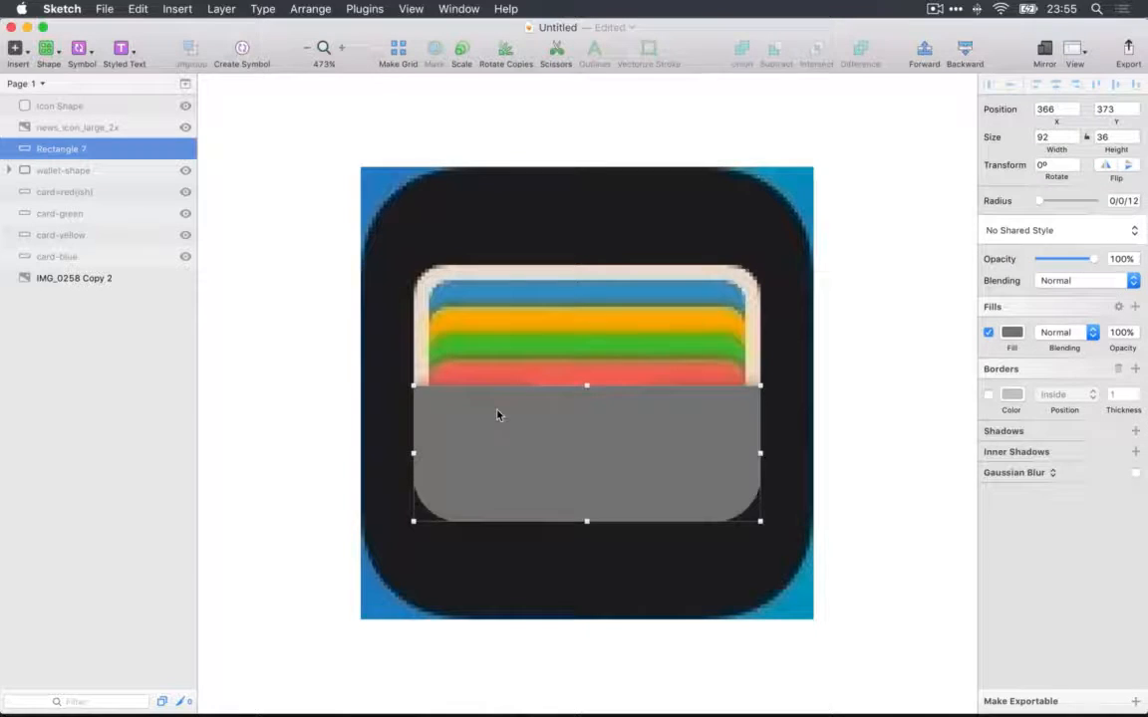
Set the front pocket rectangle's opacity to 40% so the reference notch shows through.
key(5)
key(4)
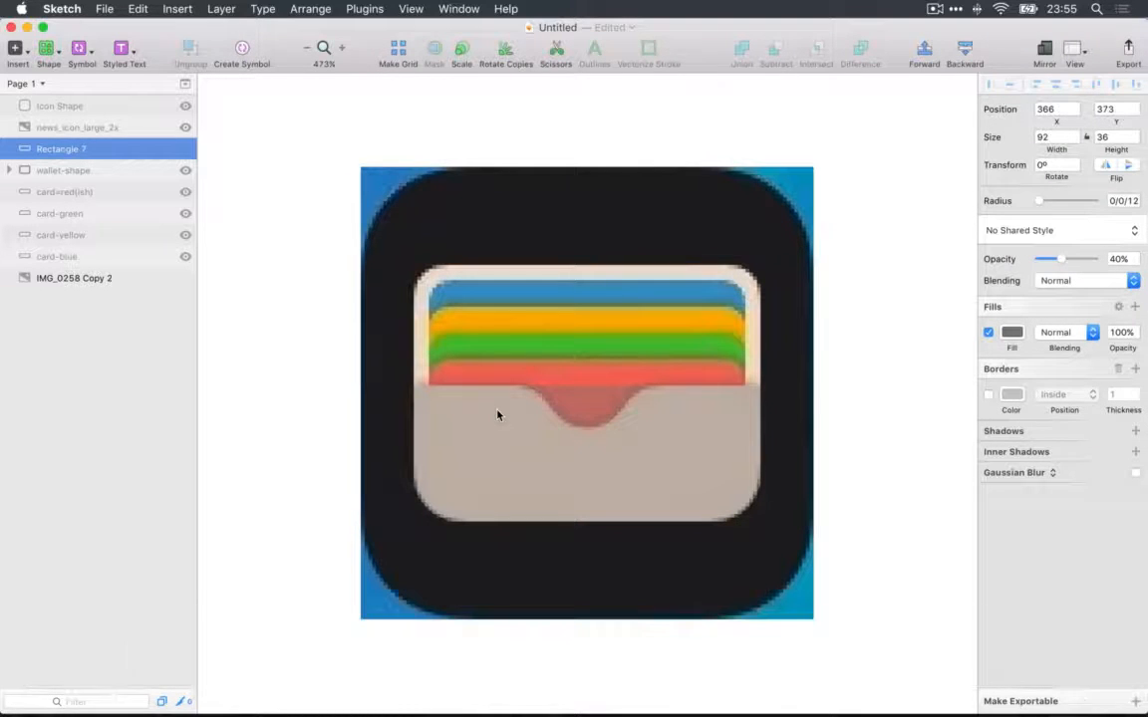
Keep the front pocket rectangle at 40% opacity and change its fill to blue 4A90E2 for contrast with the reference notch.
key(3)
key(4)
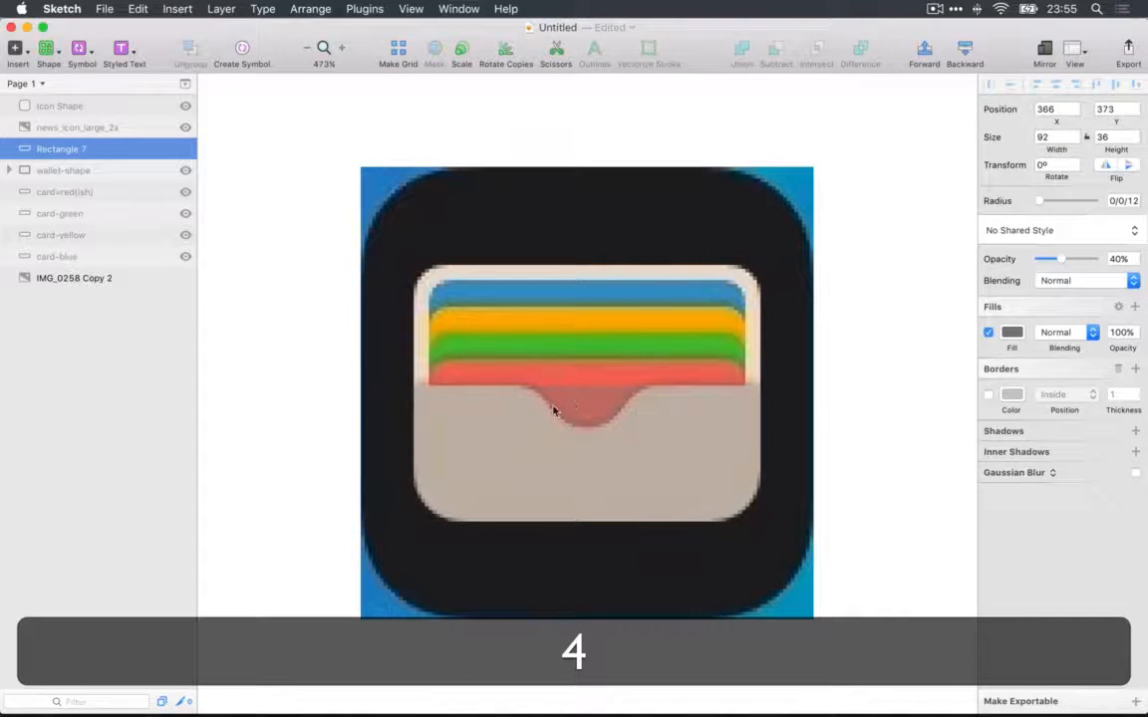
click(1011, 332)
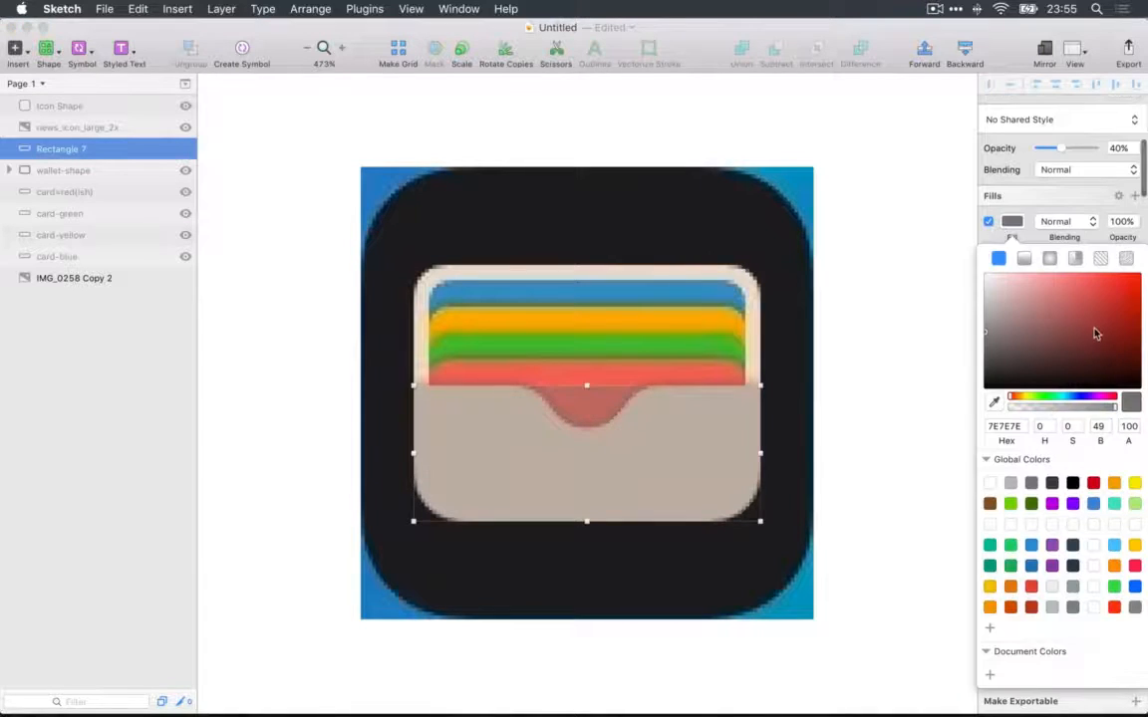
mouse_move(1093, 332)
mouse_down()
mouse_move(1117, 308)
mouse_move(1119, 335)
mouse_up()
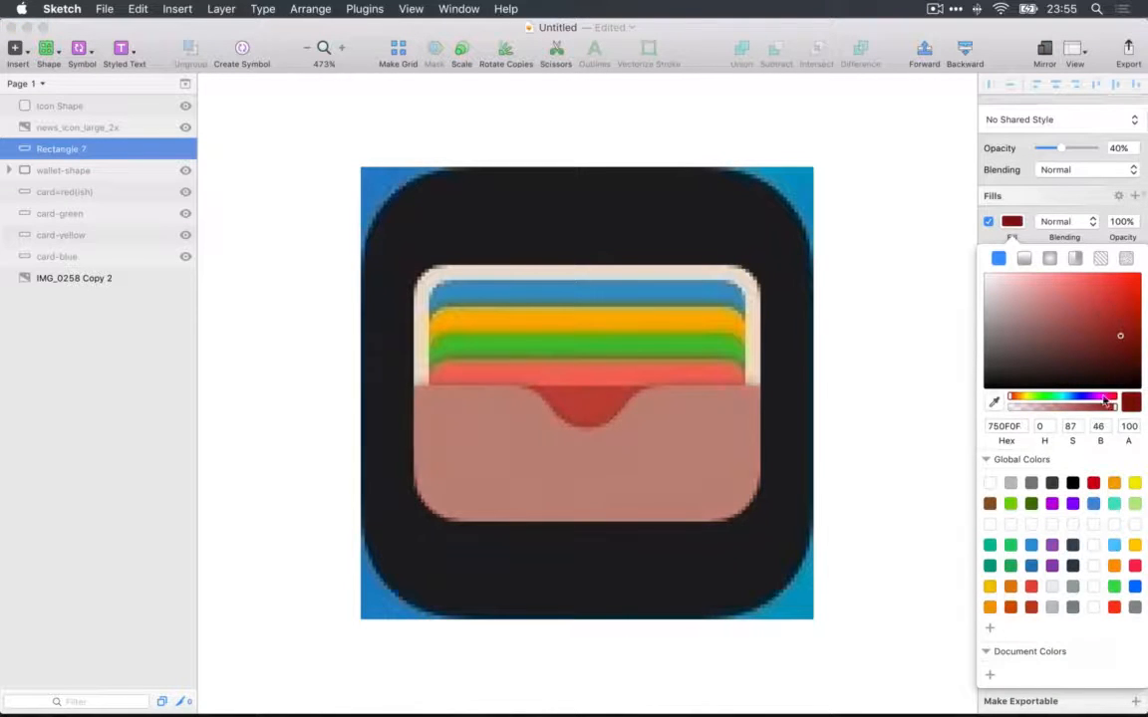
click(1093, 504)
scroll(608, 417, up, 5)
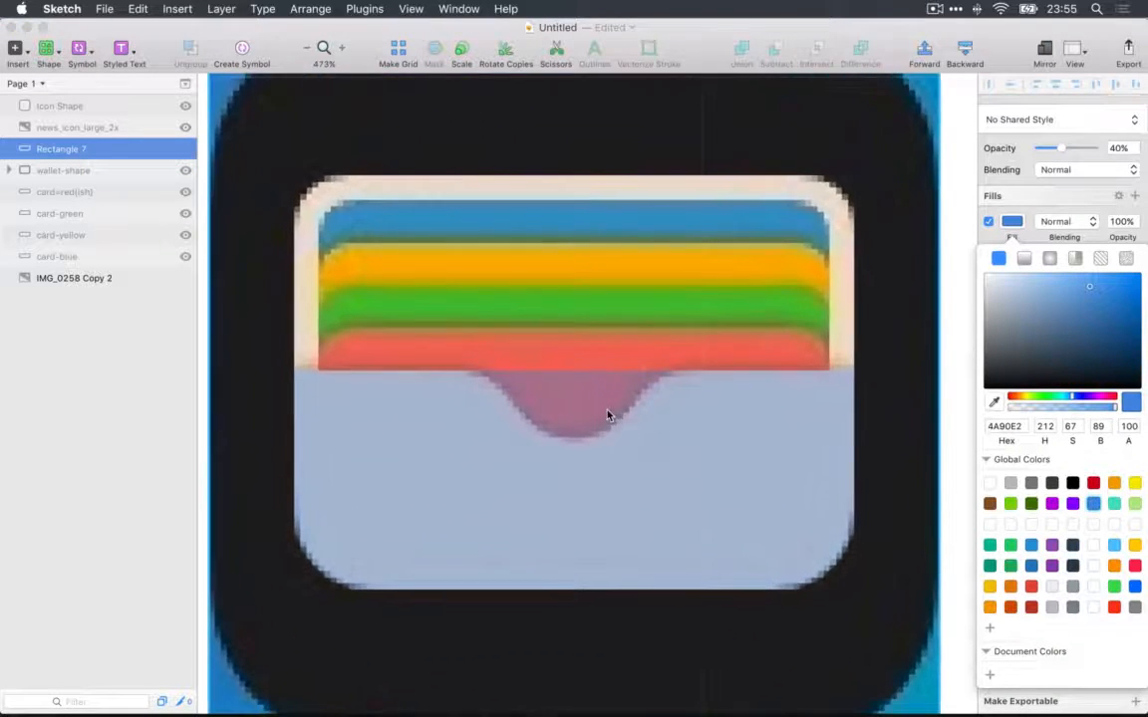
scroll(608, 417, left, 3)
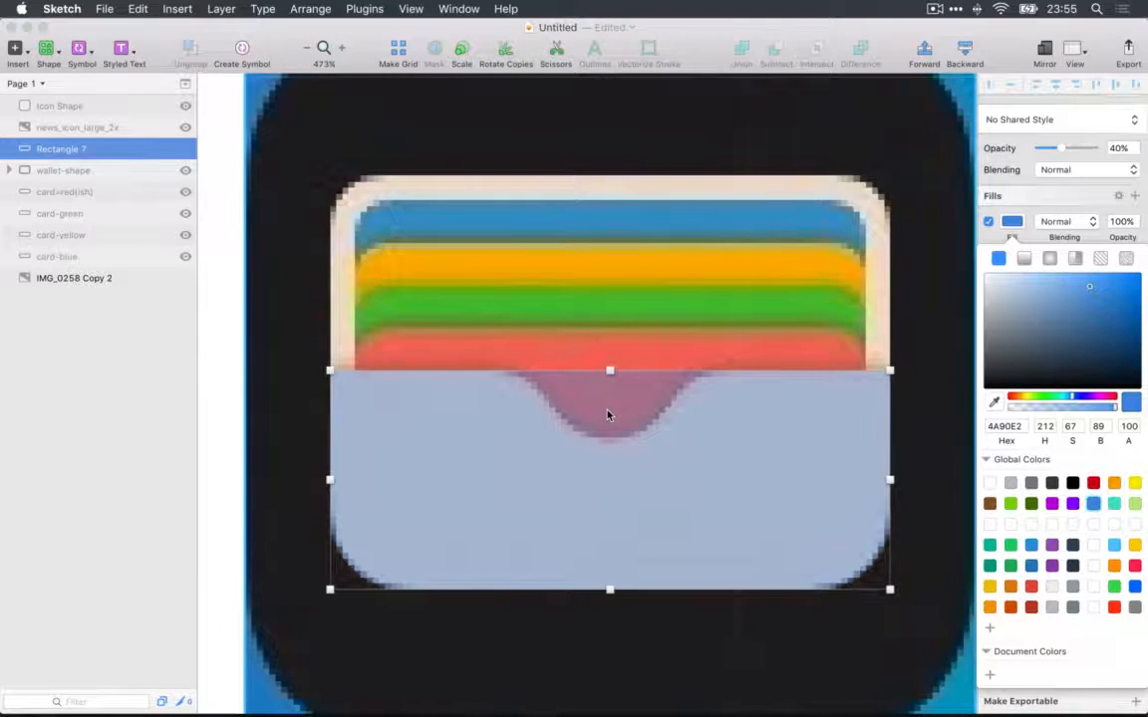
click(495, 384)
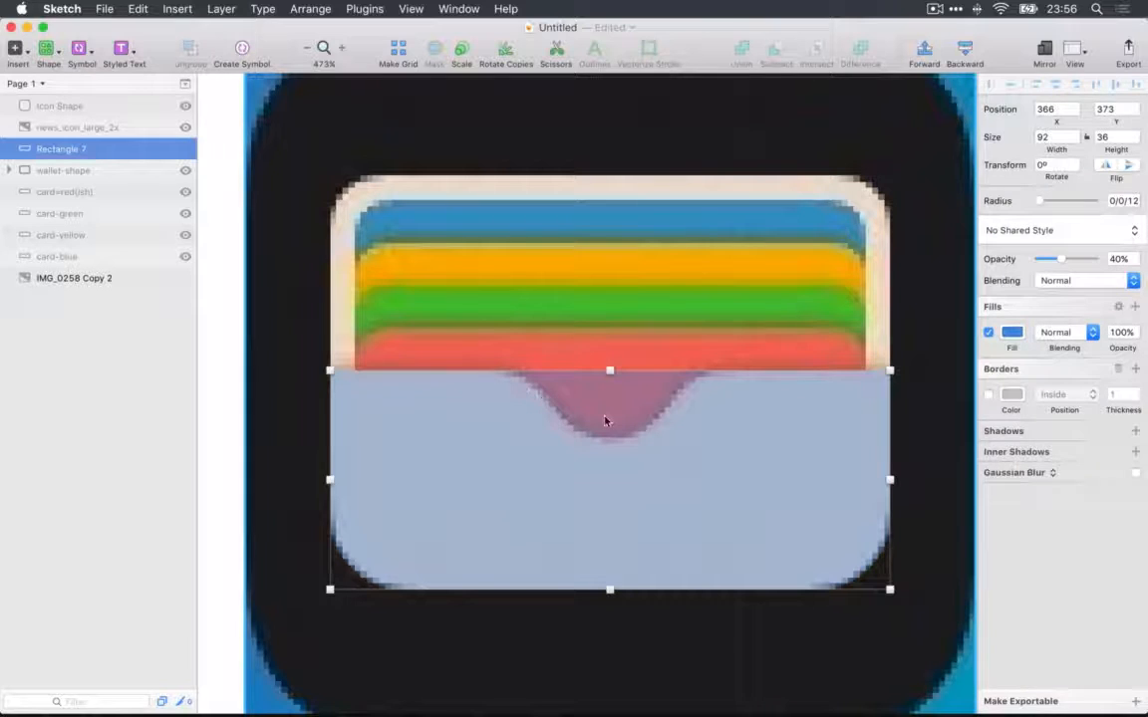
Add three mirrored points to the pocket's upper edge, one at its centre and one at each end of the reference notch.
key(Return)
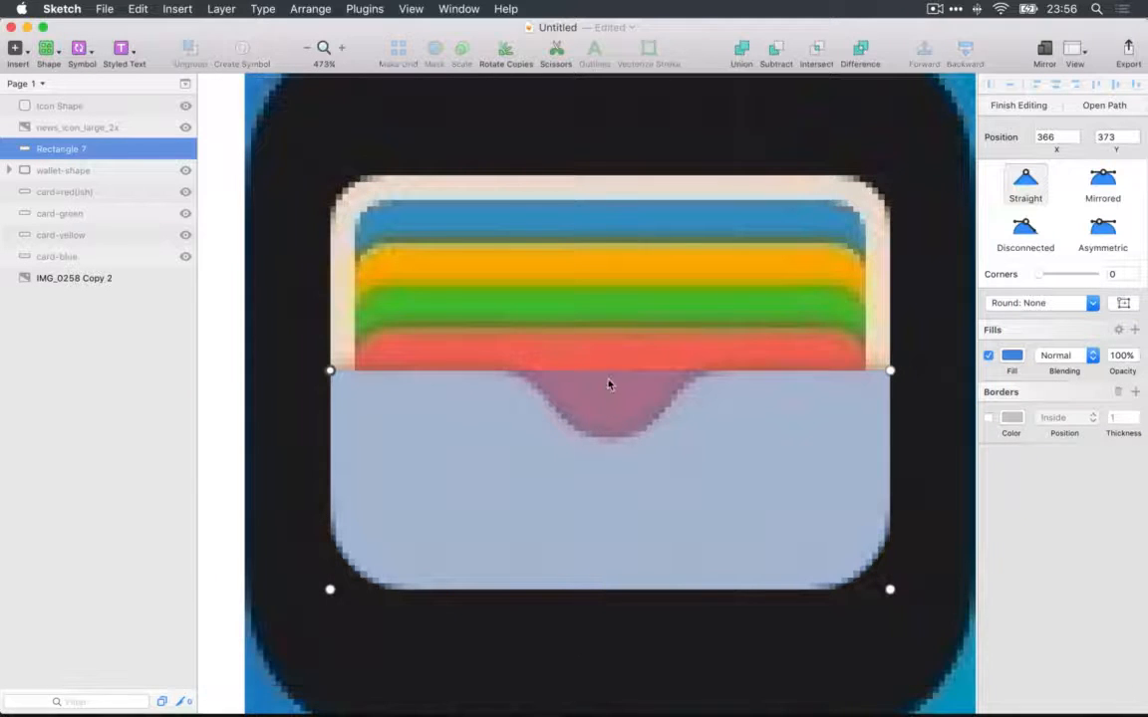
click(605, 371)
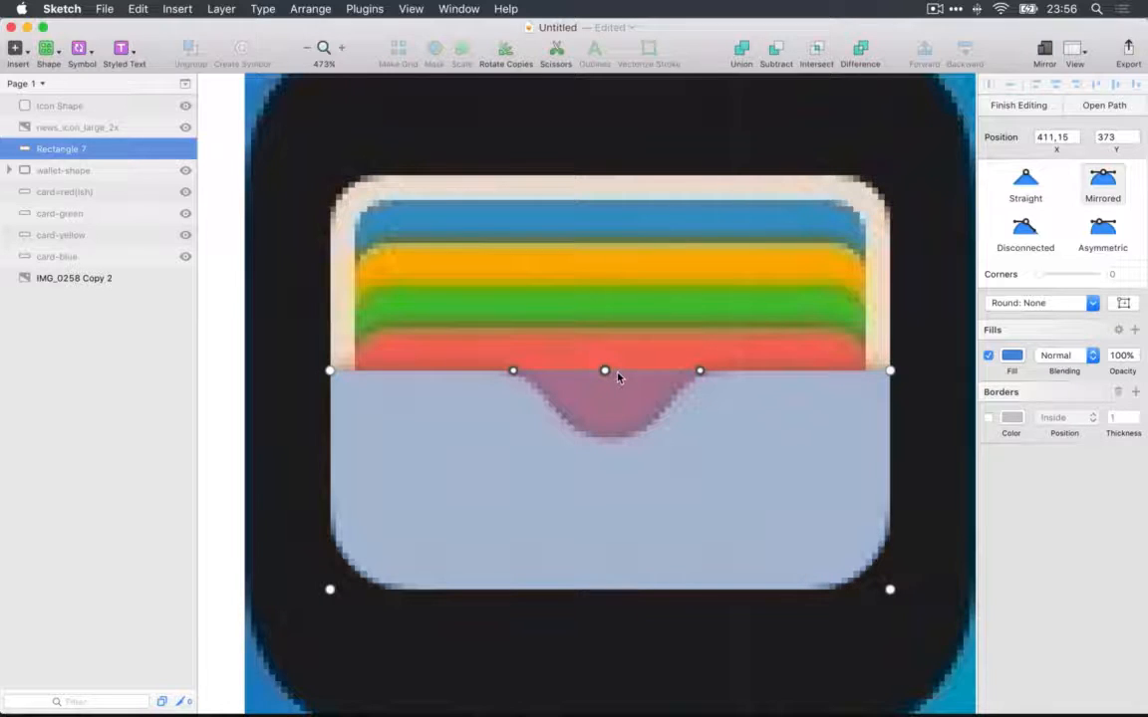
key(super+2)
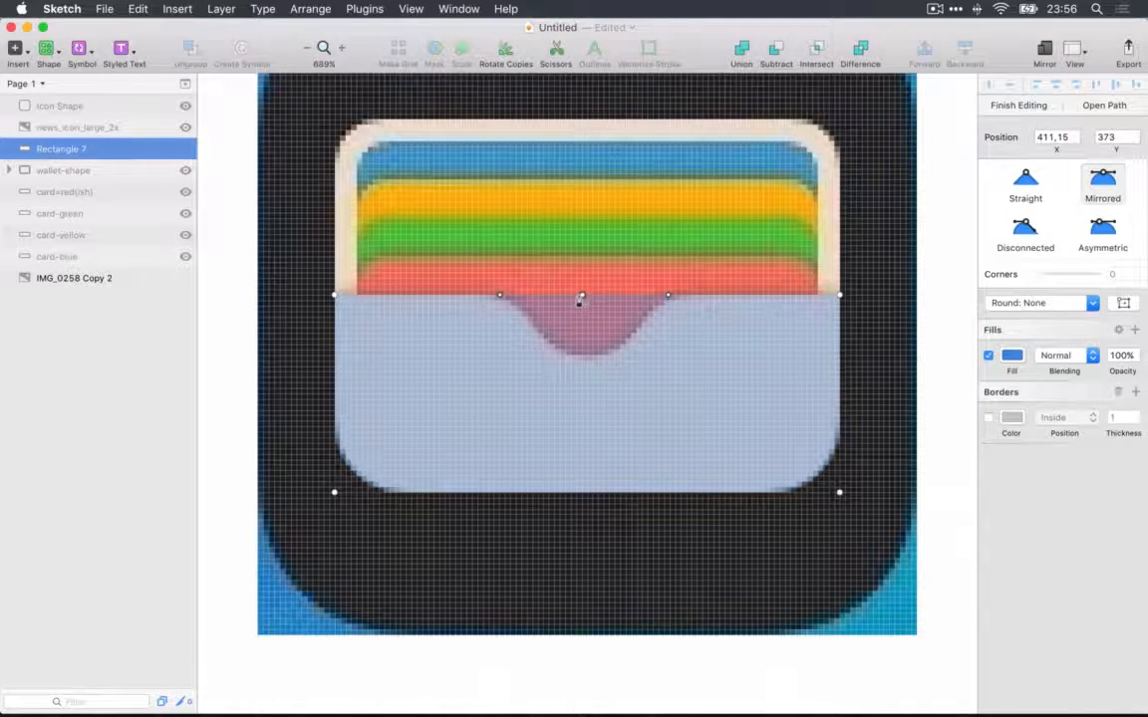
drag(581, 297, 587, 296)
click(693, 295)
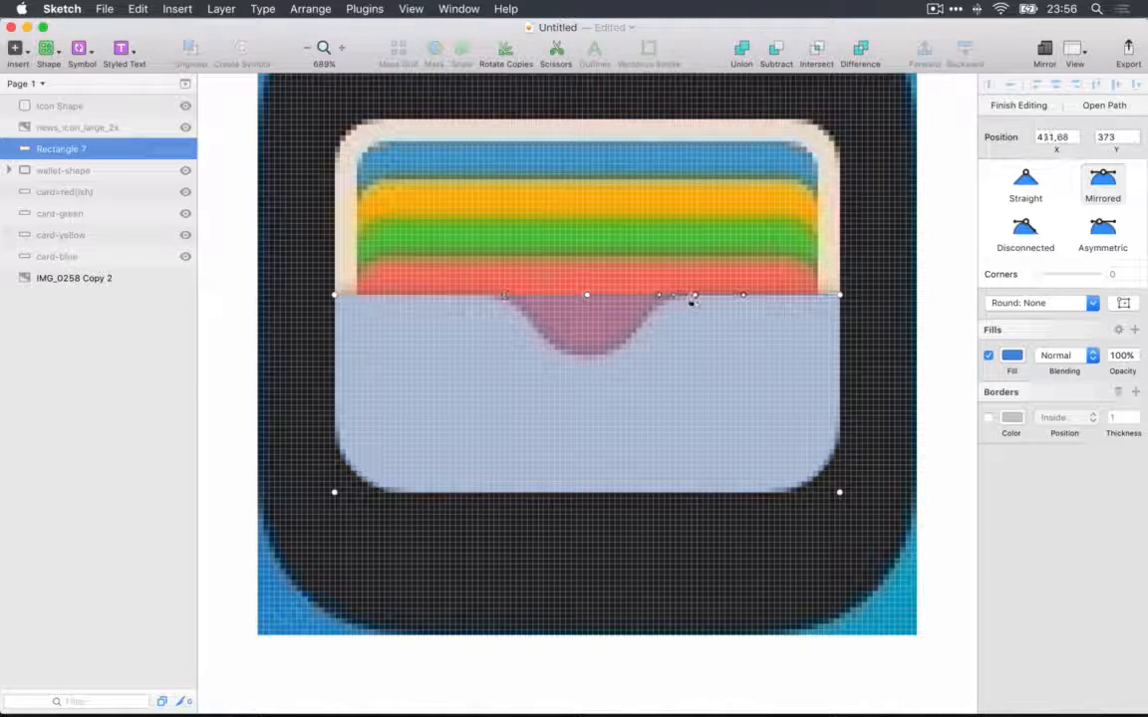
drag(694, 301, 680, 301)
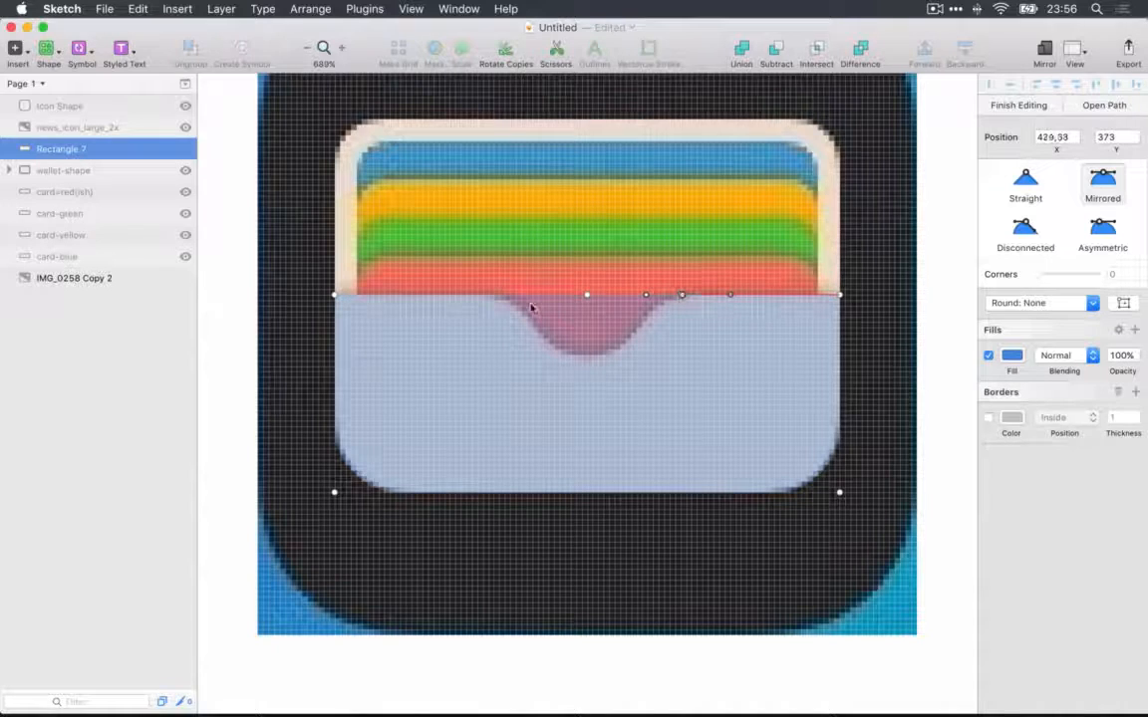
click(480, 297)
mouse_move(479, 301)
mouse_down()
mouse_move(492, 301)
mouse_move(468, 301)
mouse_move(492, 297)
mouse_up()
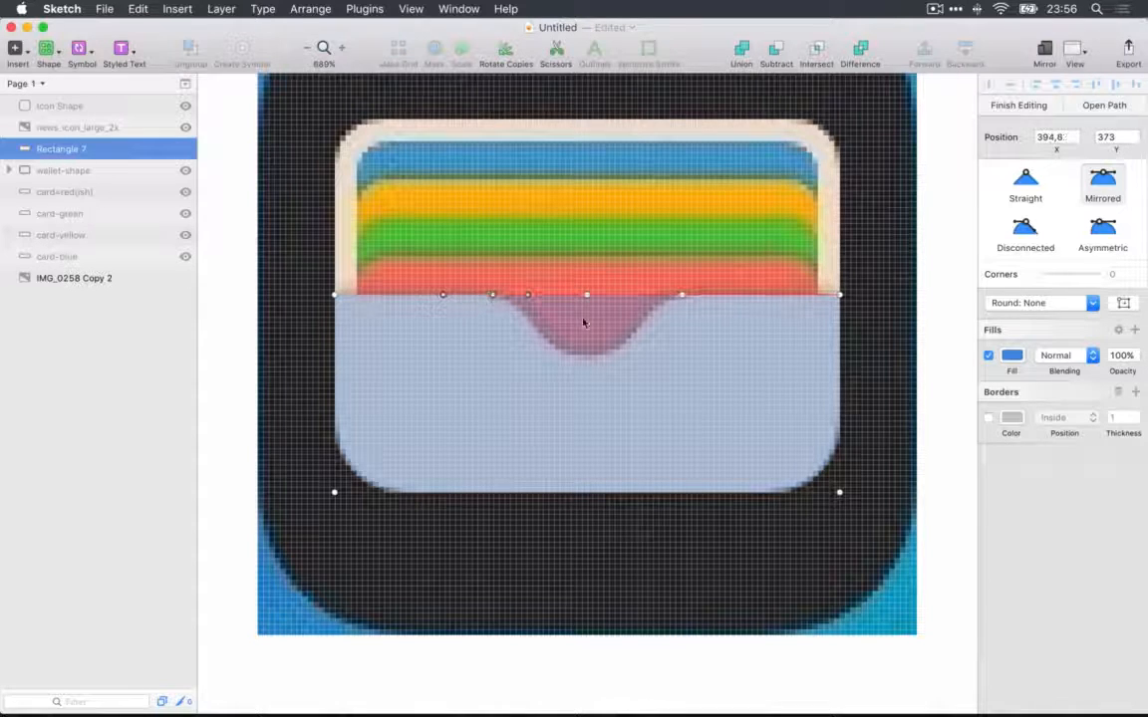
Pull the centre point down to the notch's lowest point at about Y 384, and fit the right shoulder's curve to the reference.
drag(583, 305, 635, 362)
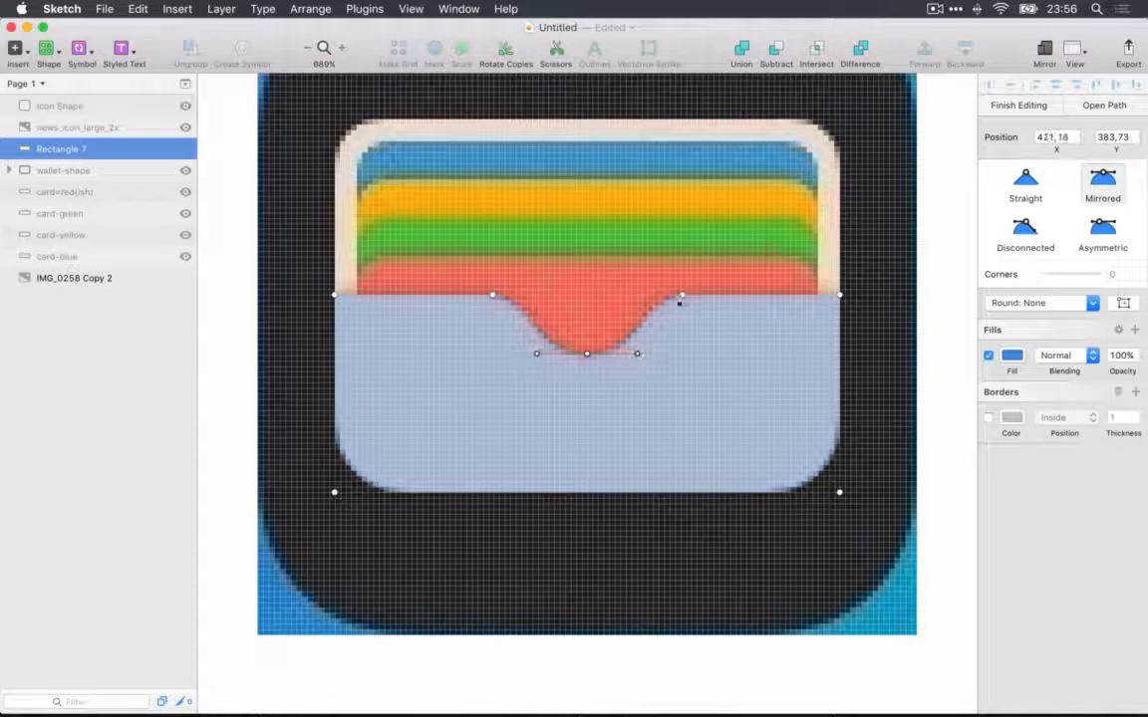
click(680, 296)
click(644, 297)
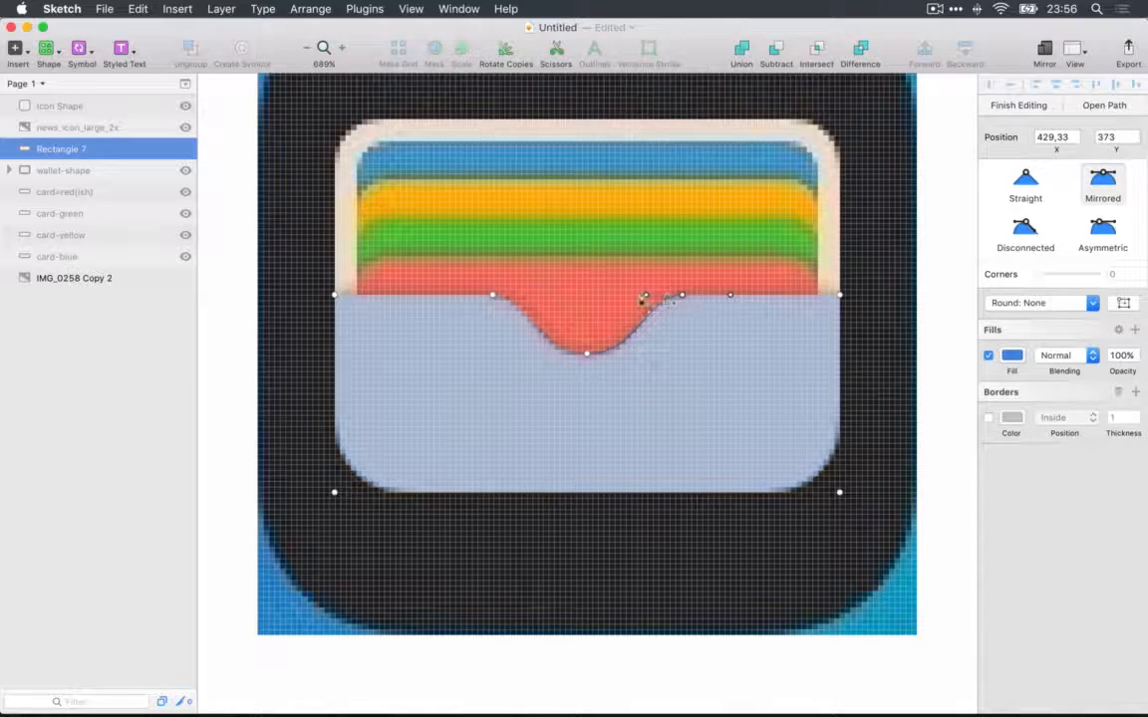
drag(641, 301, 630, 301)
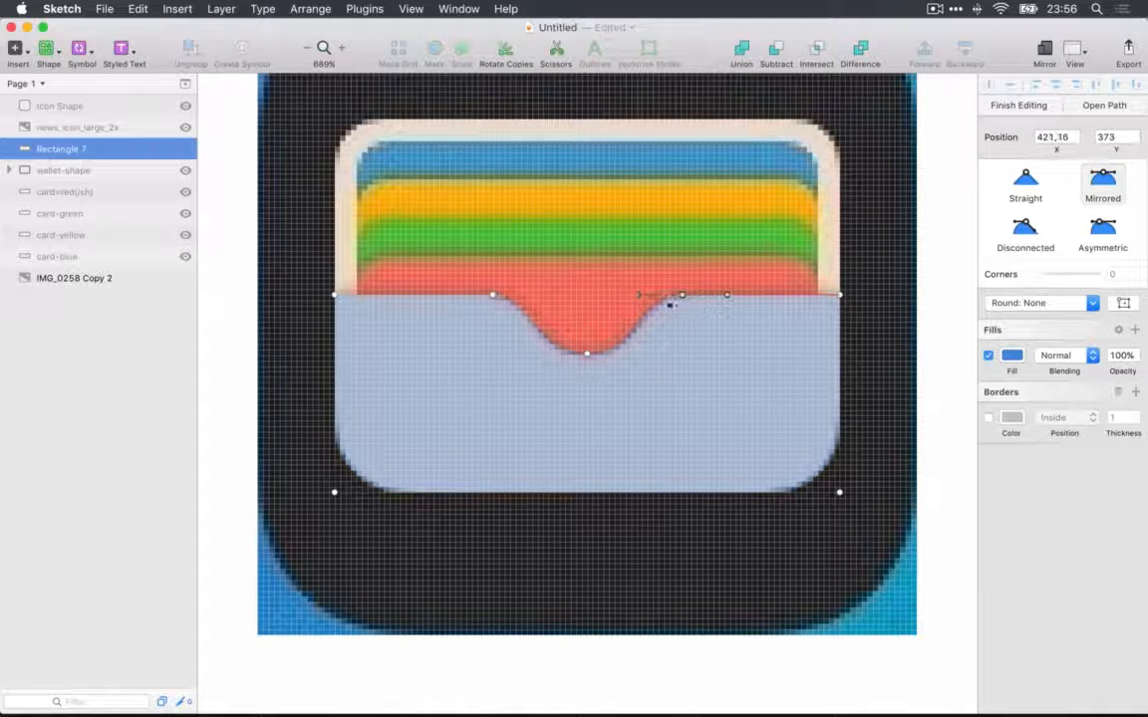
click(679, 298)
drag(680, 300, 683, 302)
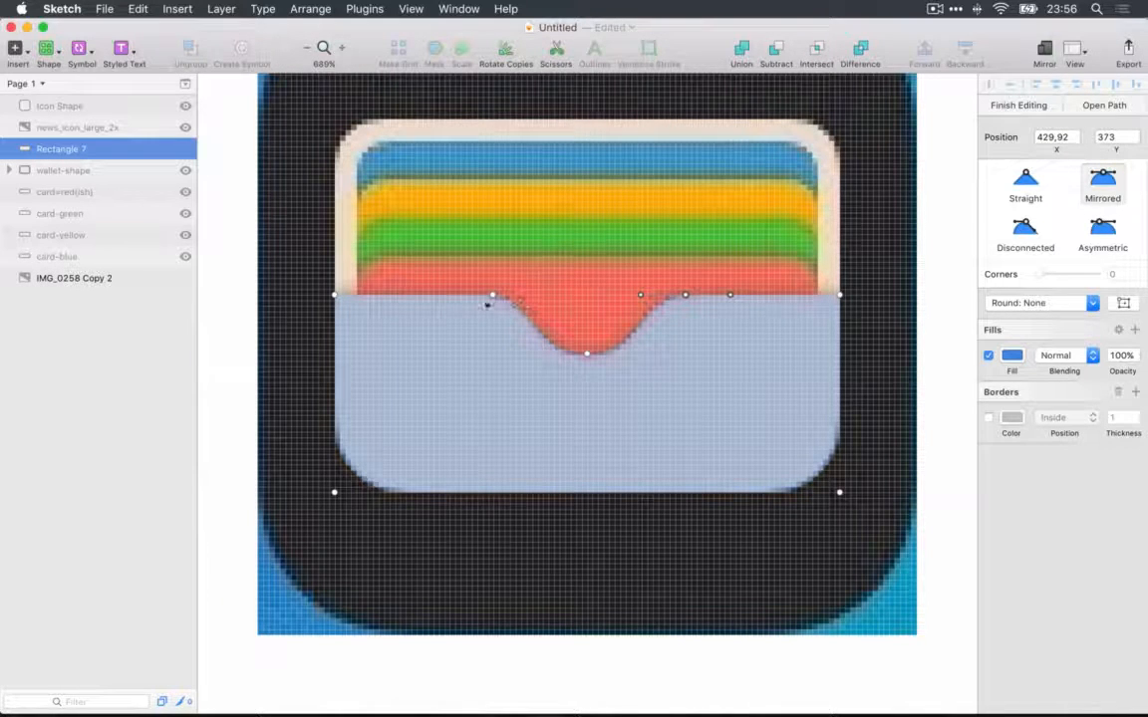
Refine the notch's left shoulder point and curve handles to match the reference, and finish editing the path.
click(489, 300)
drag(522, 296, 526, 297)
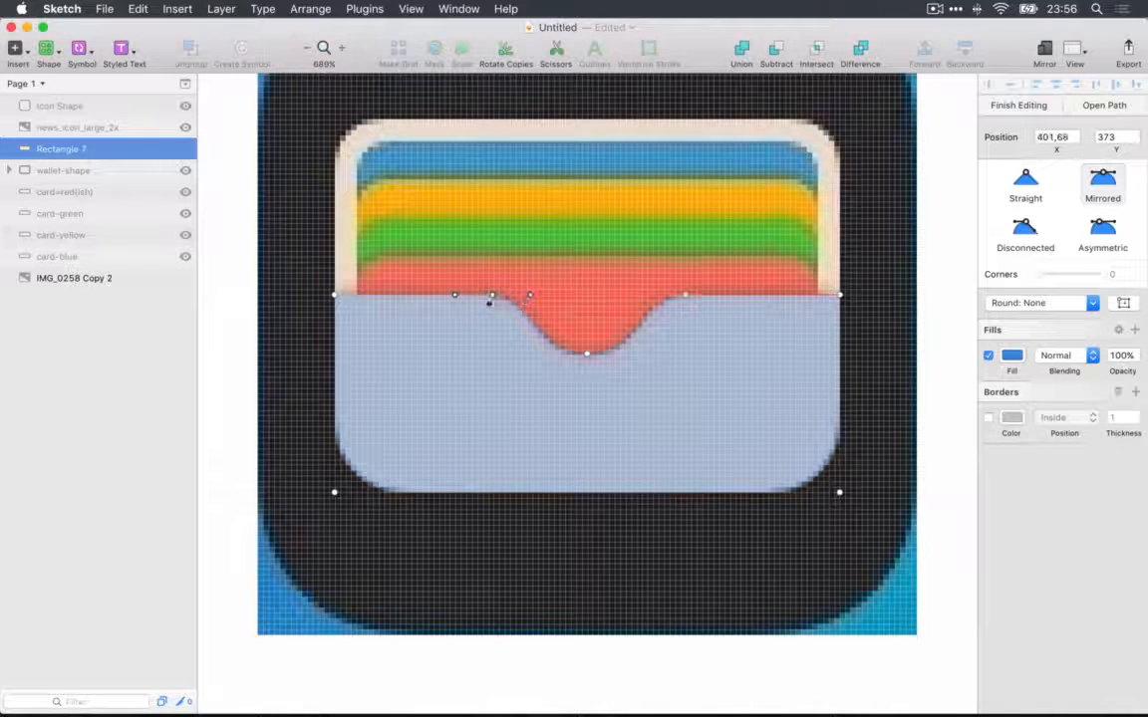
click(490, 296)
click(529, 297)
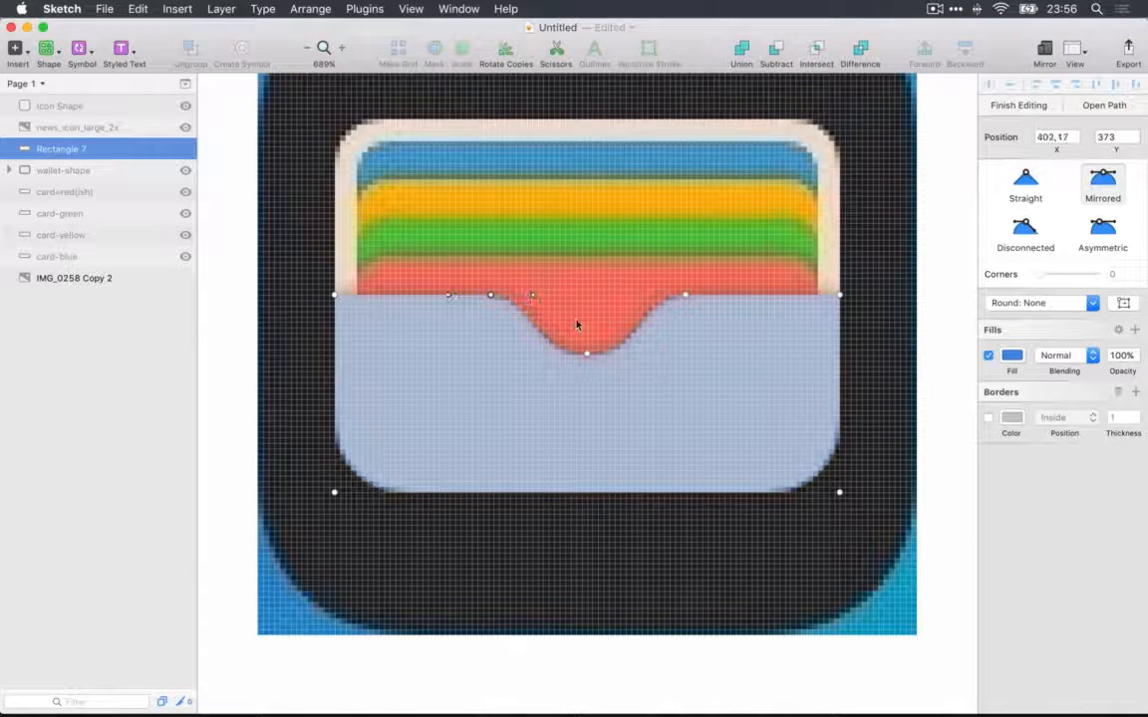
key(super+z)
key(super+z)
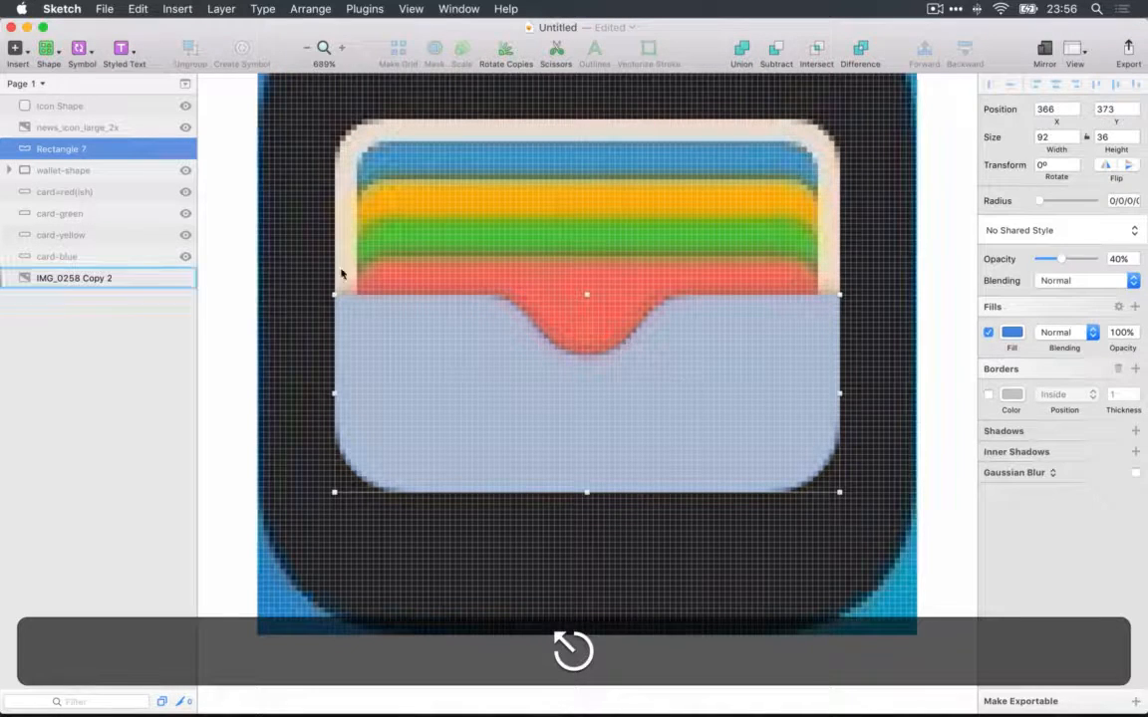
Rename the pocket layer "top-wallet-layer".
key(super+r)
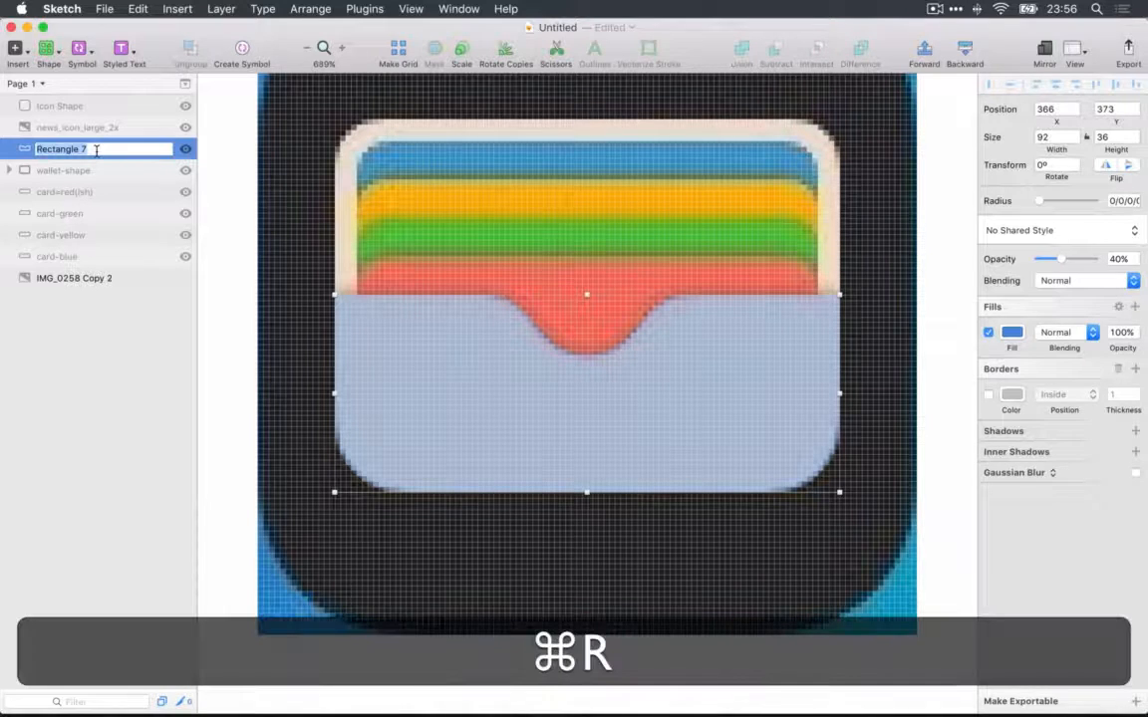
text(top-wallet)
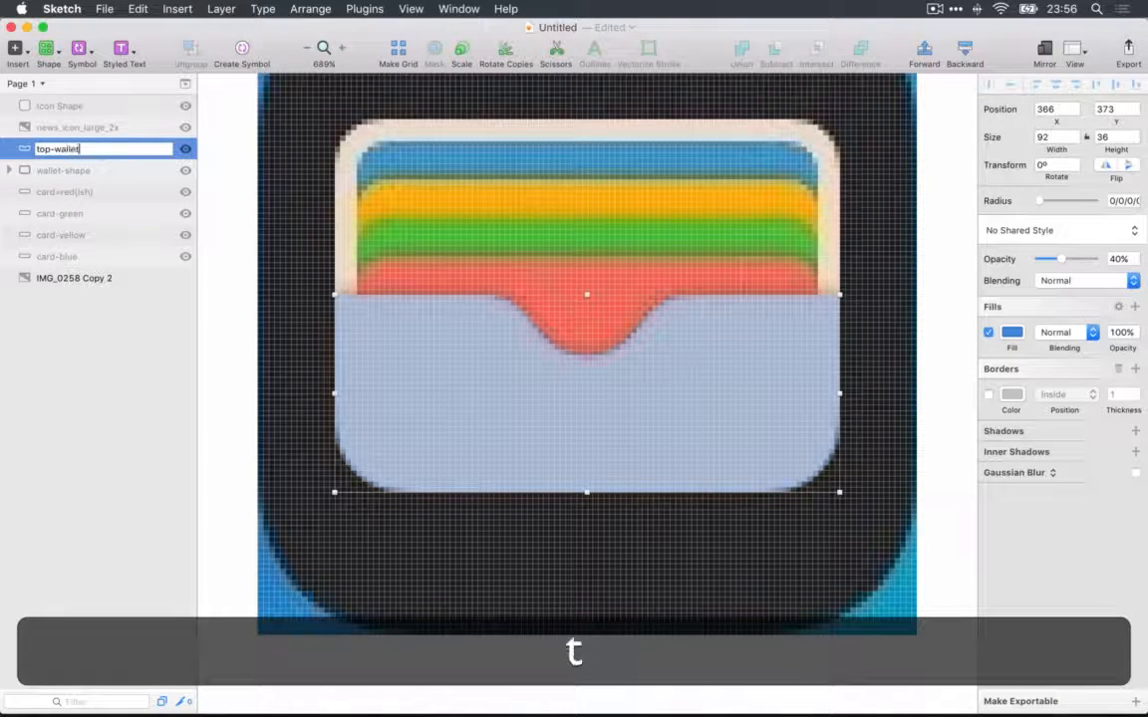
text(-layer)
key(Return)
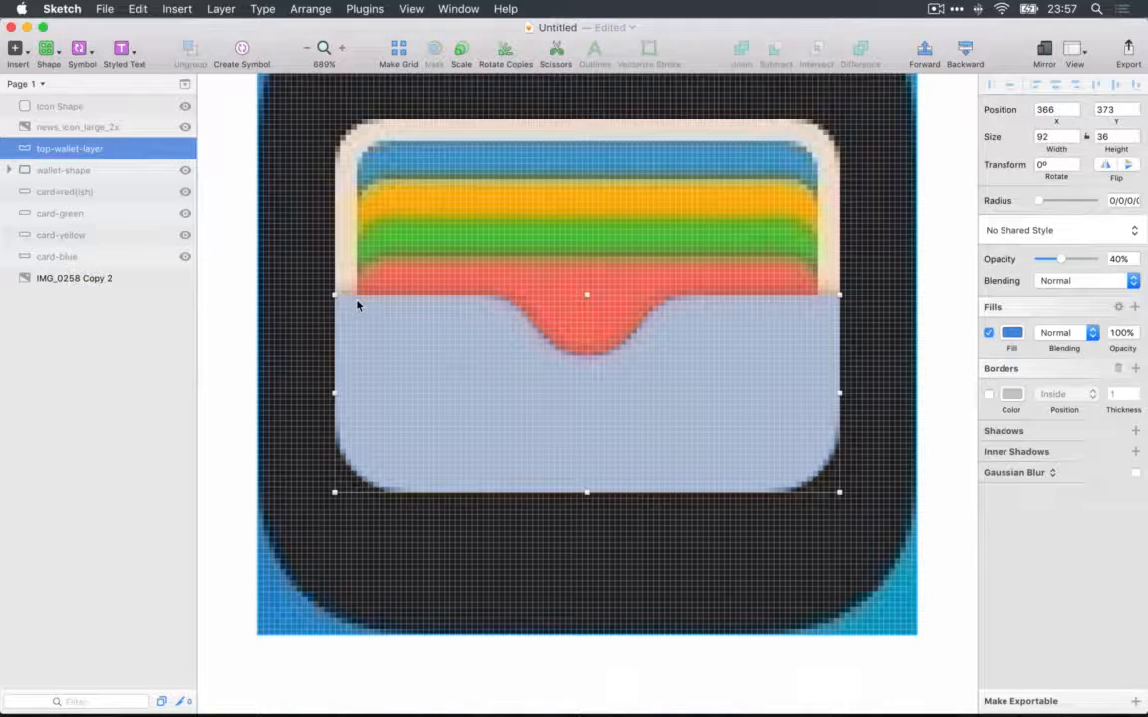
Set top-wallet-layer's opacity to 100% and fill it with the beige sampled from the reference wallet, keeping it at Y 373.
key(0)
key(shift+Down)
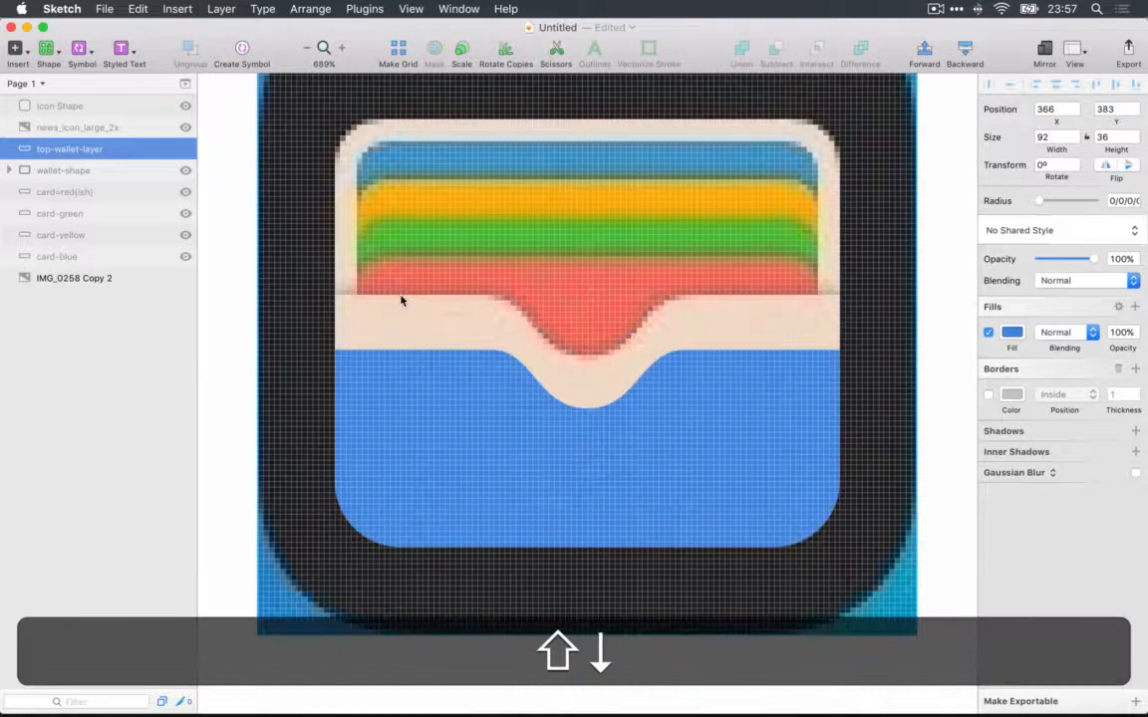
key(ctrl+shift+c)
click(398, 317)
key(shift+Up)
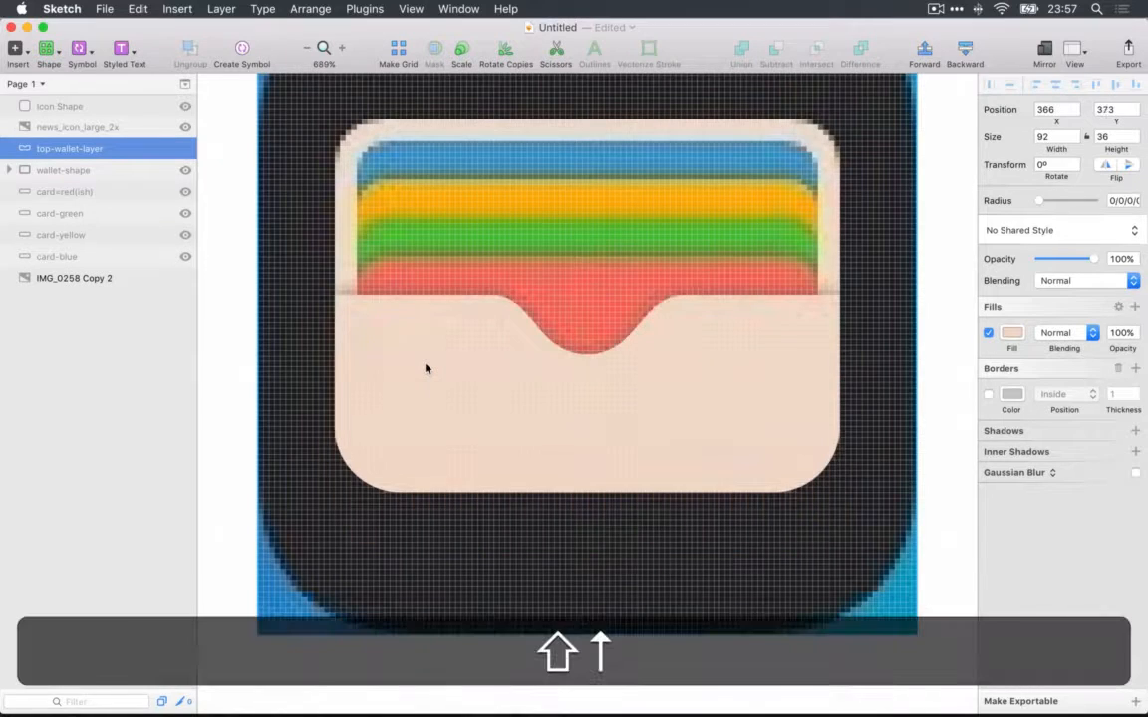
Show the wallet-shape layer and the red, green, yellow and blue card layers again.
click(185, 171)
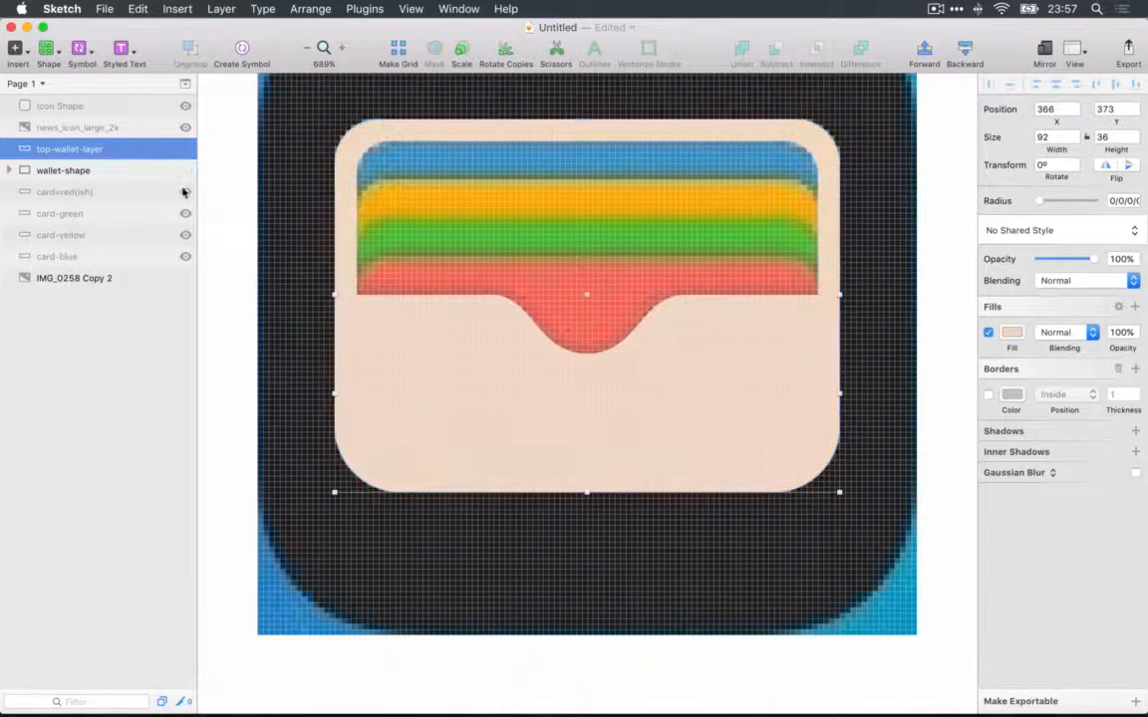
click(186, 191)
click(185, 214)
click(185, 235)
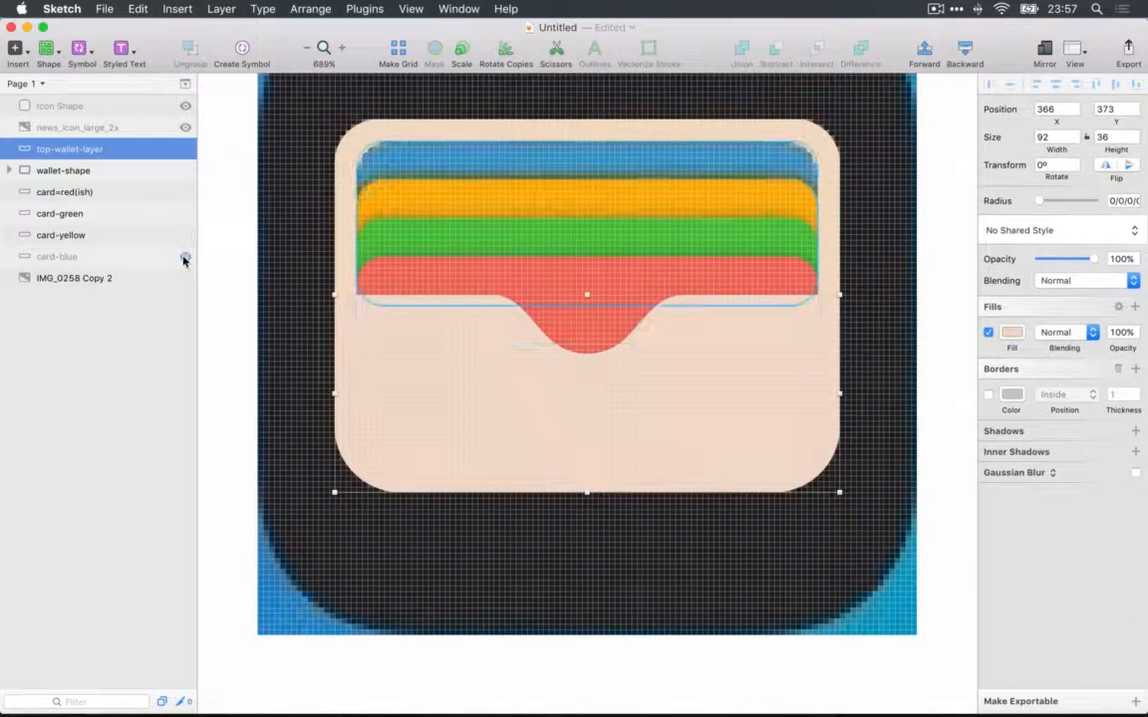
click(185, 257)
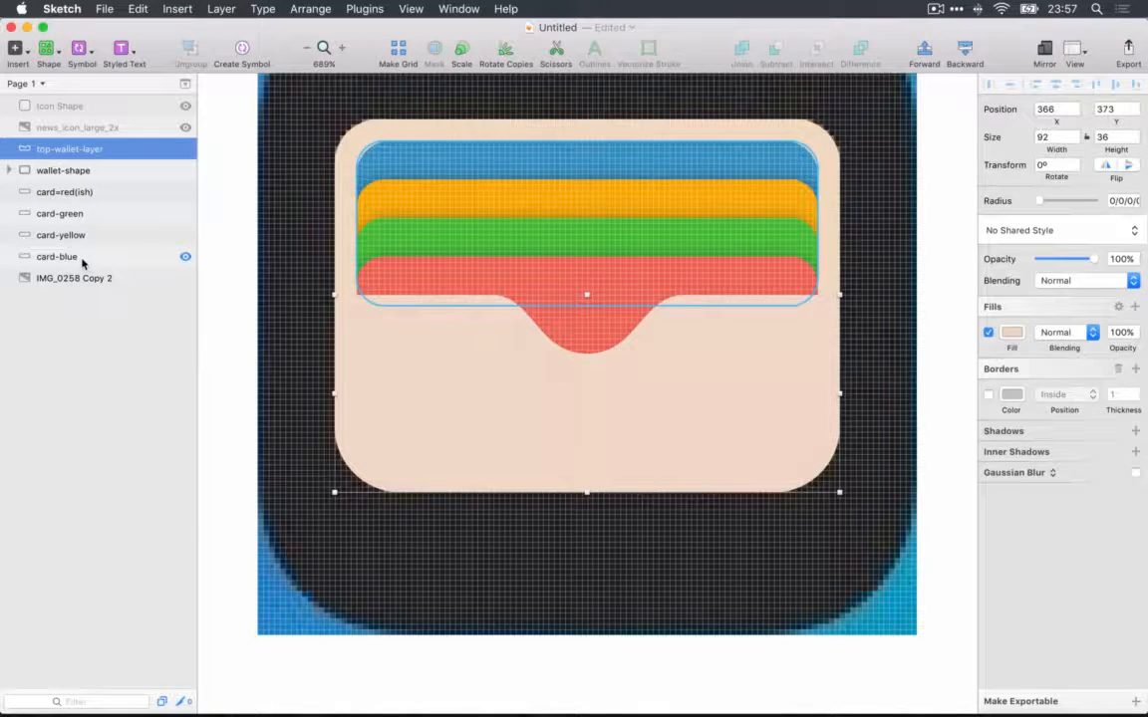
Shift all wallet and card layers sideways together to compare them with the reference, and return them to their original position.
shift+click(82, 257)
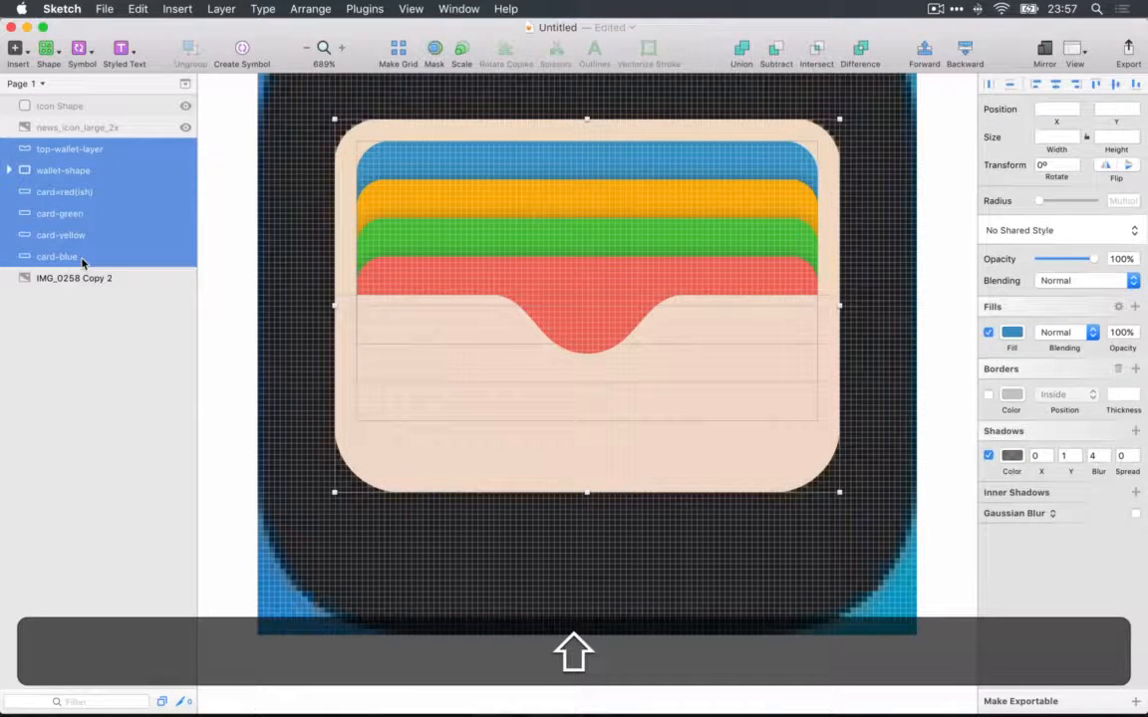
key(shift+Right)
key(shift+Right)
key(shift+Right)
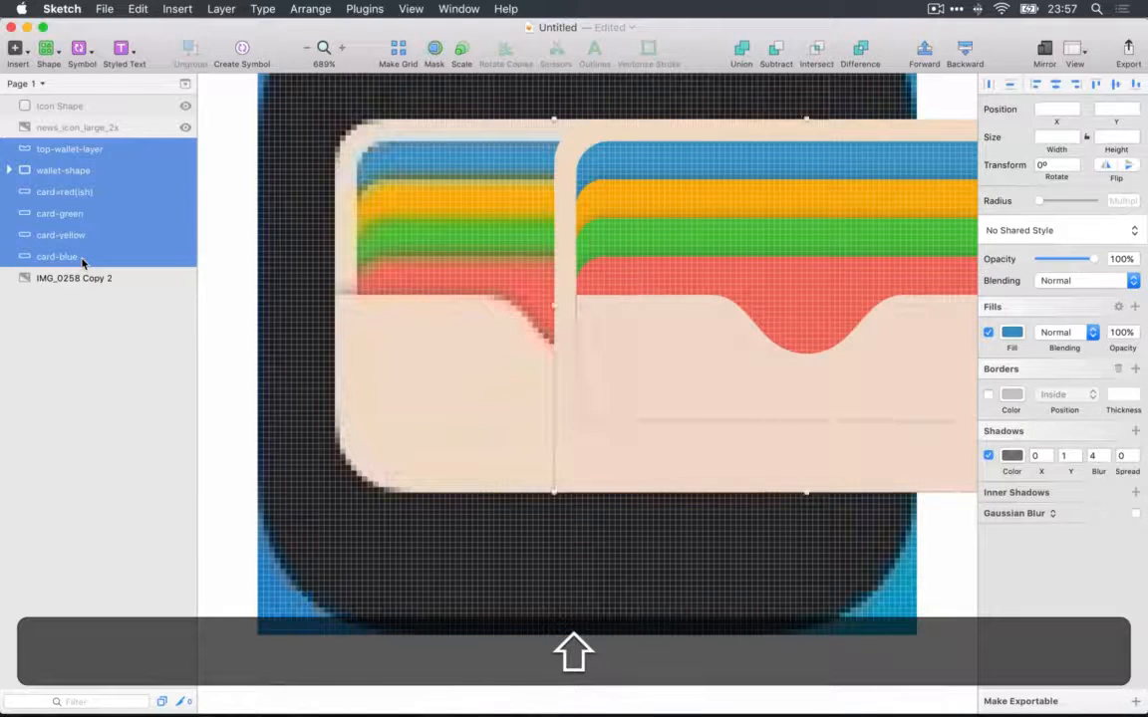
key(shift+Left)
key(shift+Left)
key(shift+Left)
key(shift+Left)
key(shift+Right)
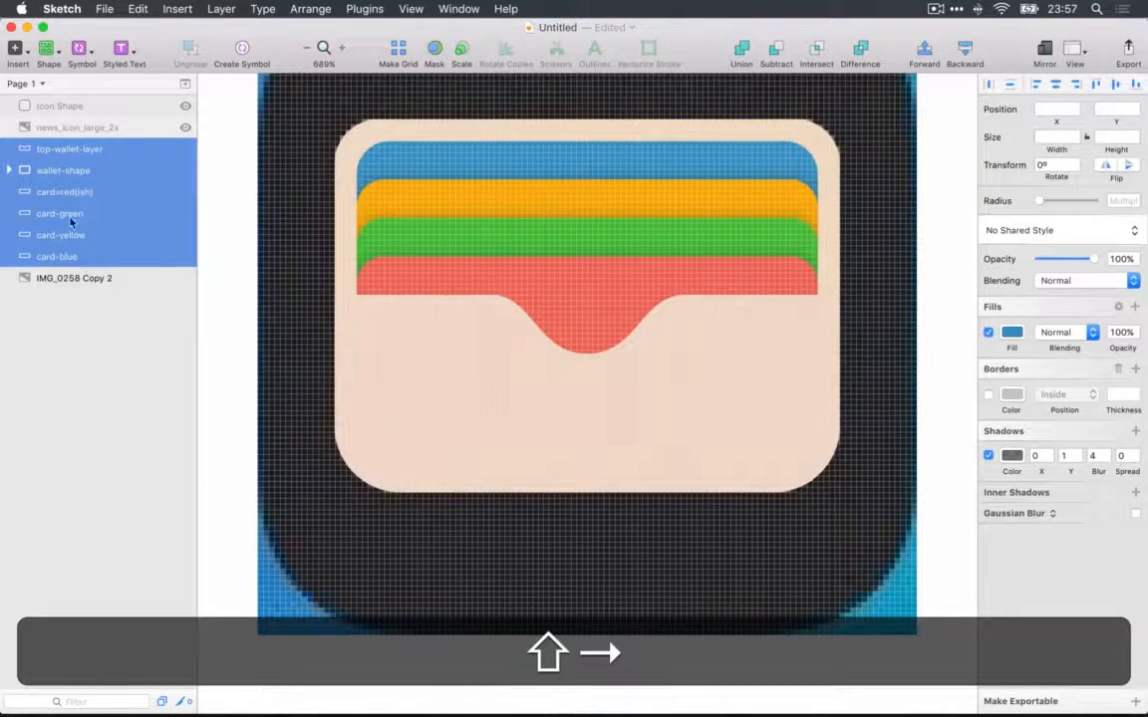
Place the Icon Shape layer directly below card-blue and group it with the wallet and card layers as "wallet-icon".
drag(60, 106, 61, 259)
shift+click(71, 132)
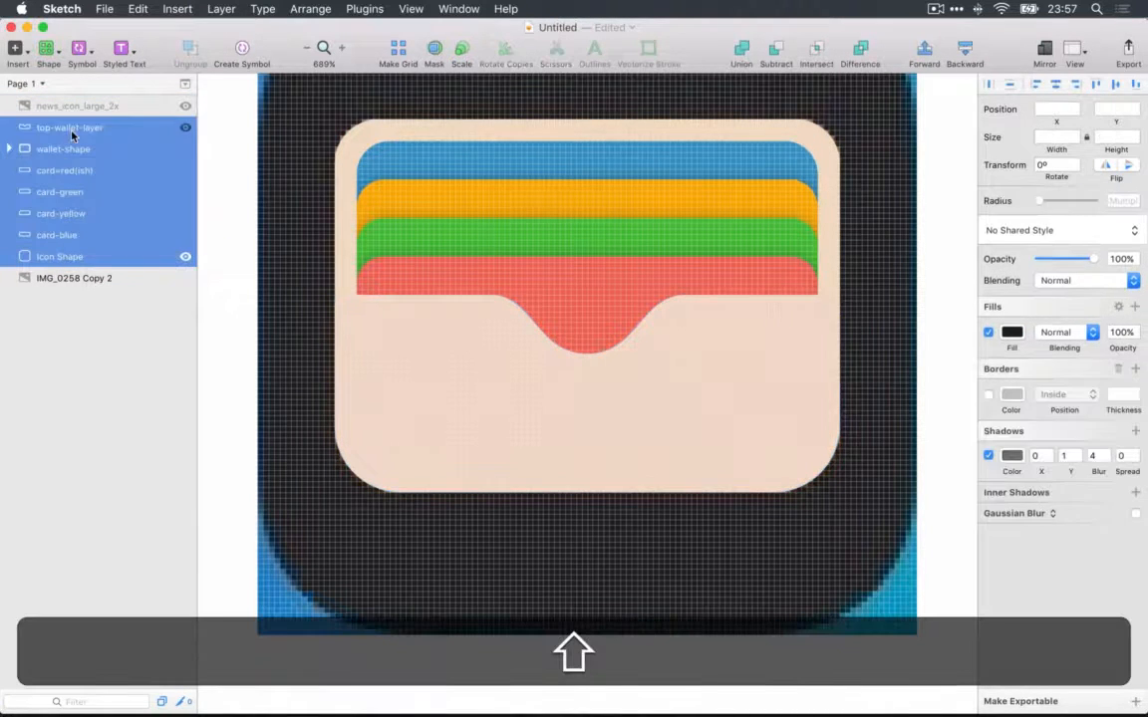
key(super+shift+g)
key(super+r)
text(wallet icon)
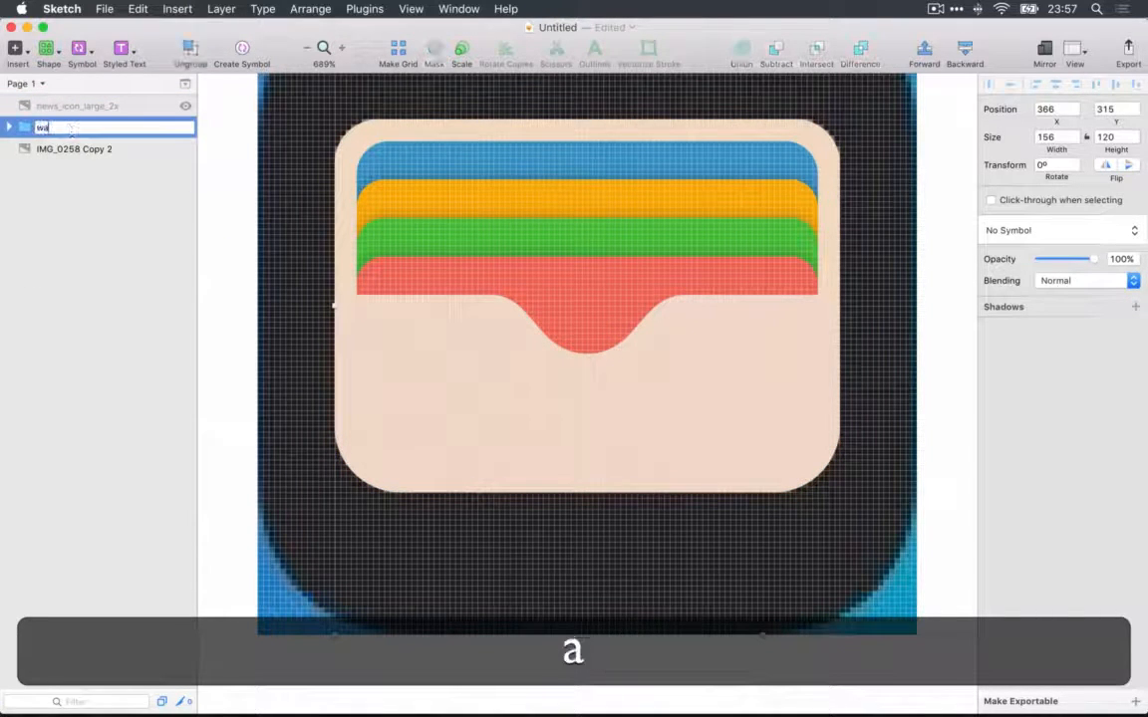
key(Return)
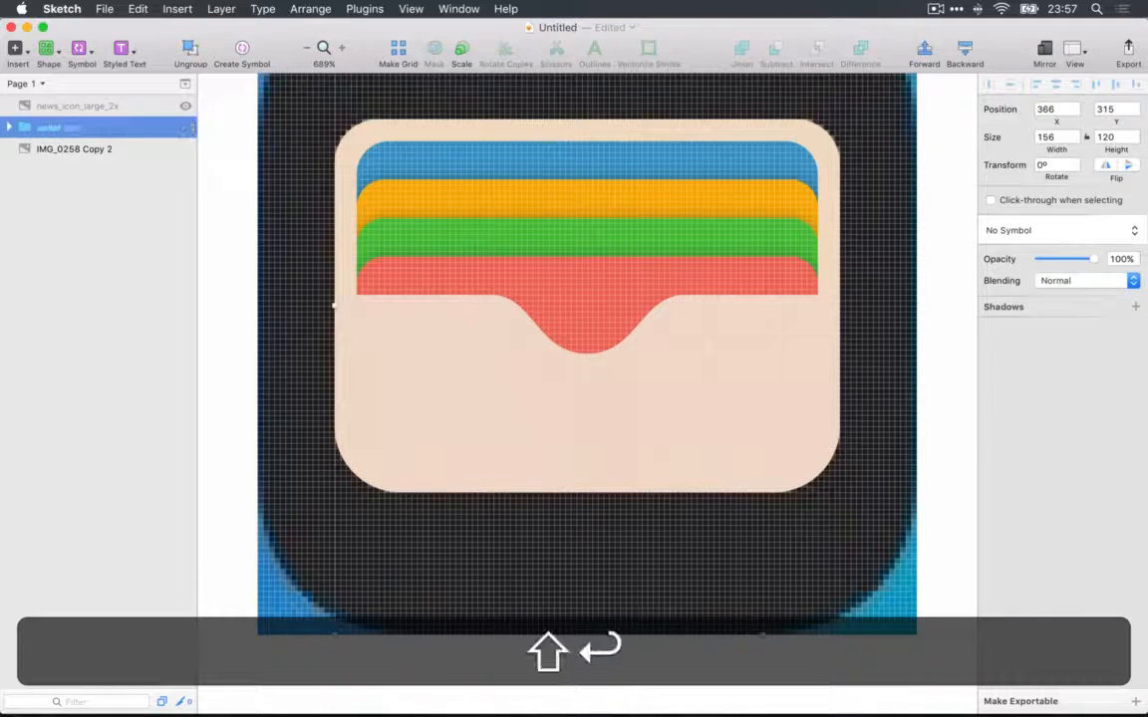
Move the wallet-icon group horizontally to X 476, beside the reference image.
key(shift+Right)
key(shift+Right)
key(shift+Right)
key(shift+Right)
key(shift+Right)
key(shift+Right)
key(shift+Right)
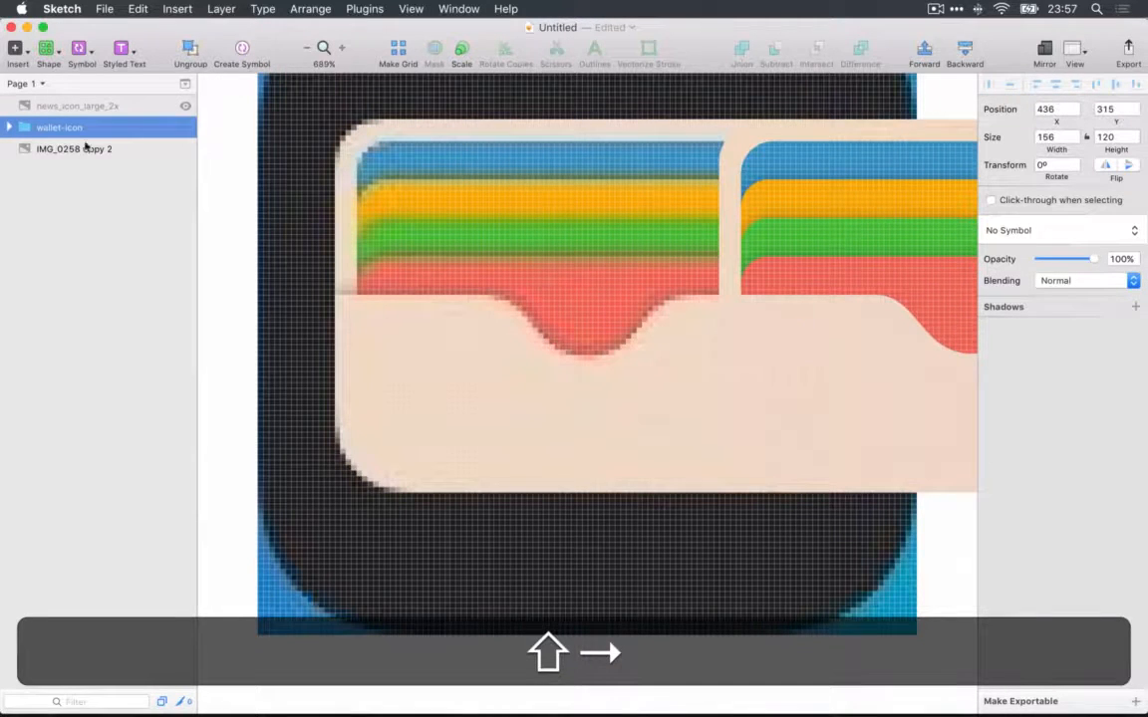
scroll(504, 232, down, 5)
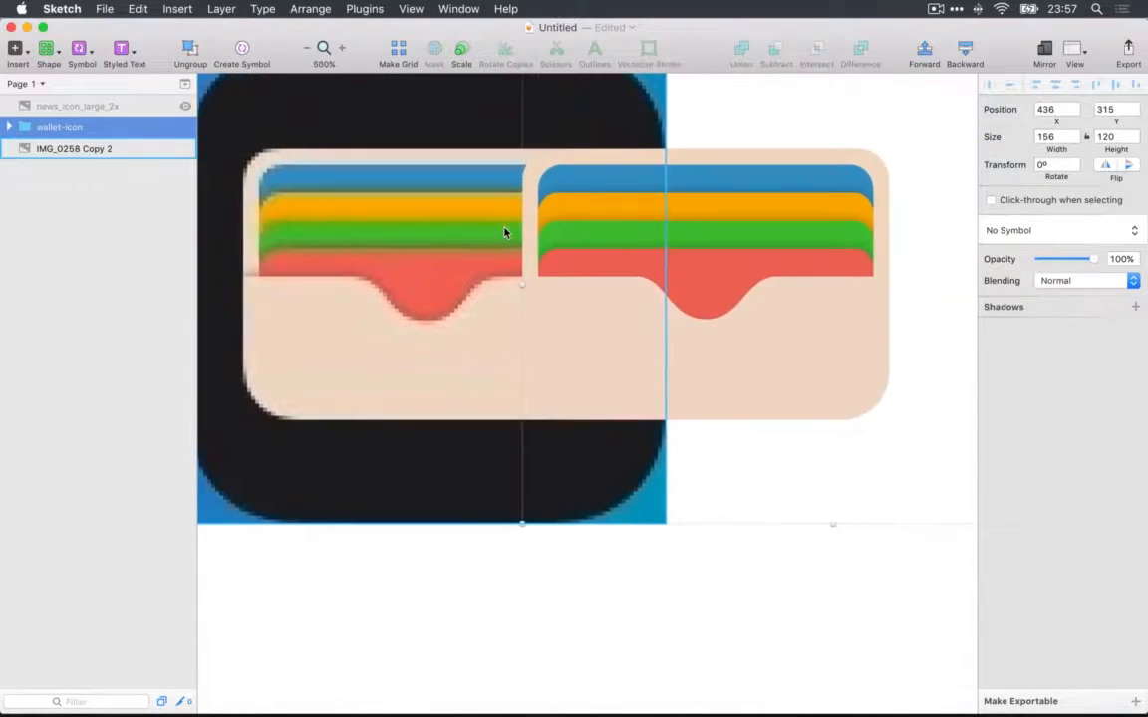
key(shift+Right)
key(shift+Right)
key(shift+Right)
key(shift+Right)
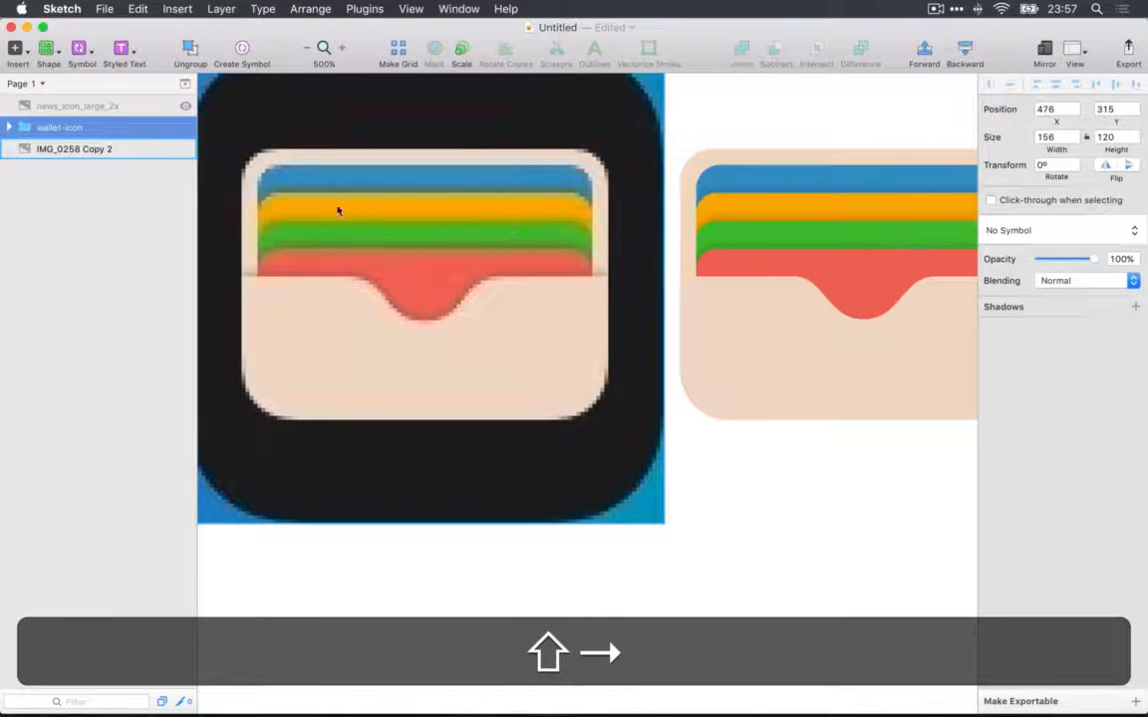
Show the Icon Shape layer inside the wallet-icon group and shift the group back to X 456.
click(9, 126)
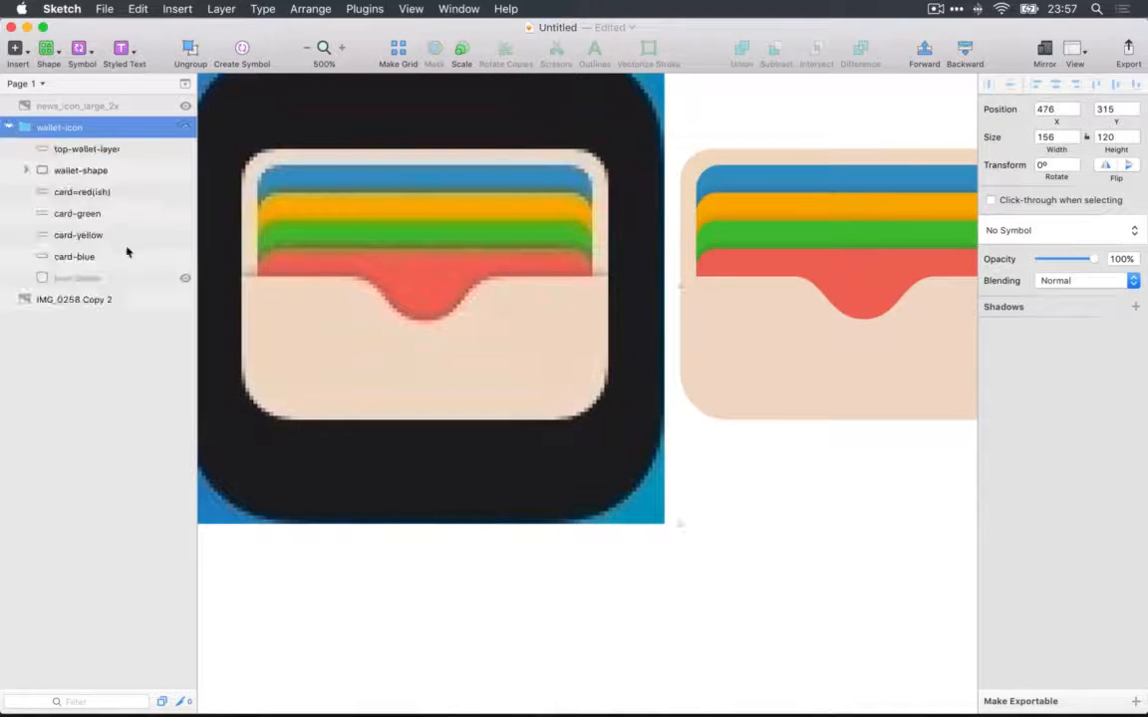
click(184, 279)
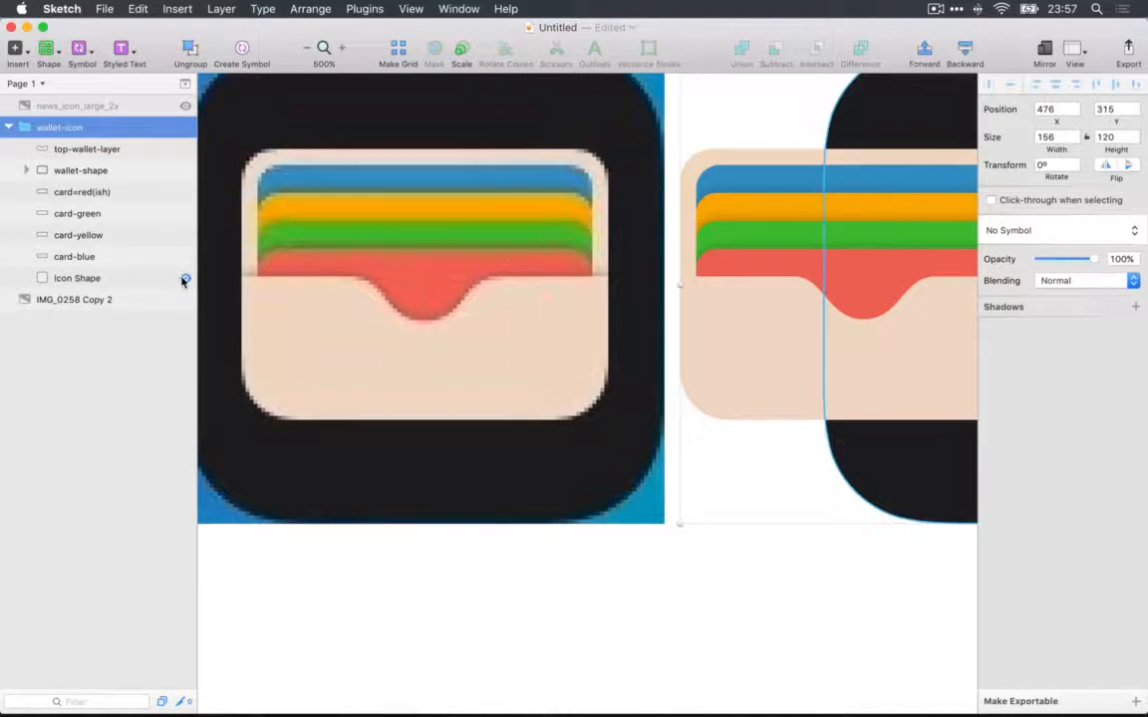
click(797, 562)
click(897, 474)
key(shift+Left)
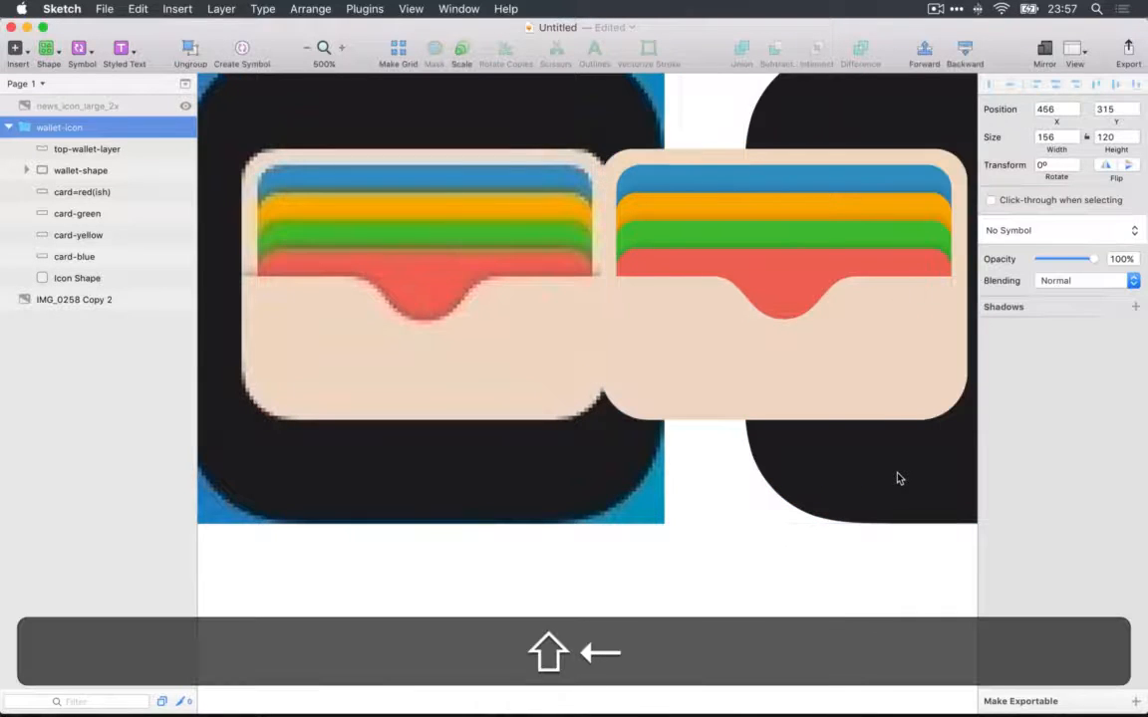
Move the Icon Shape layer alone to X 442 behind the wallet and centre it horizontally with top-wallet-layer.
shift+super+click(882, 489)
key(shift+Left)
key(shift+Left)
key(shift+Left)
key(shift+Left)
key(shift+Left)
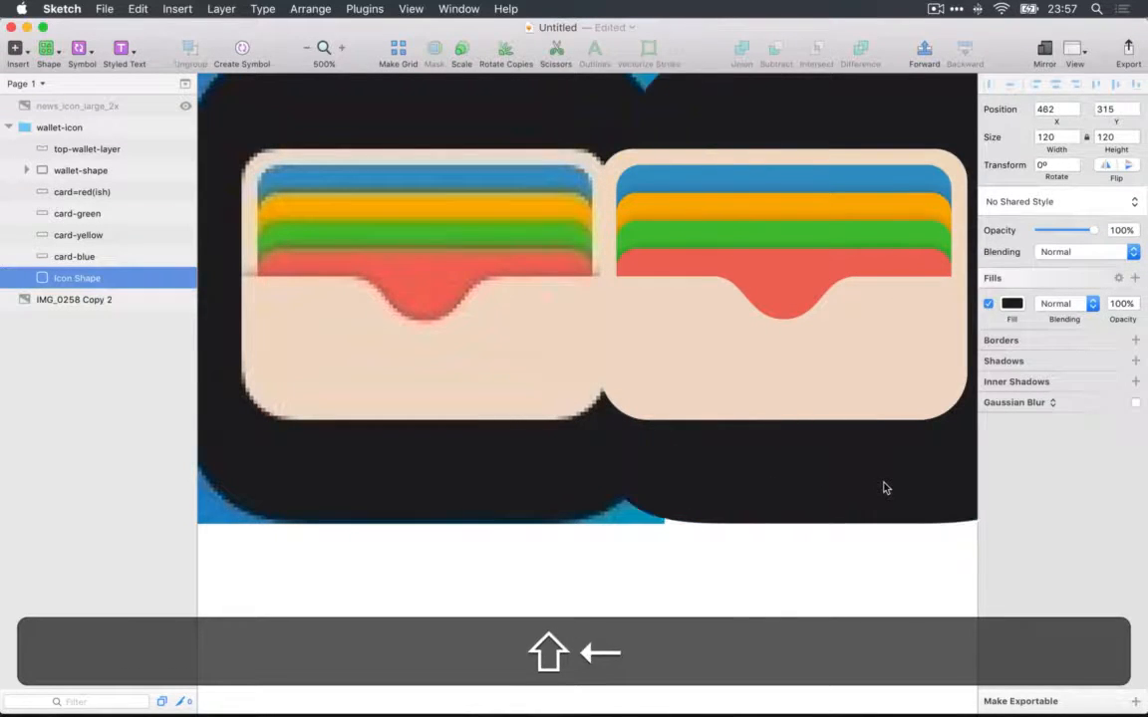
scroll(883, 488, right, 3)
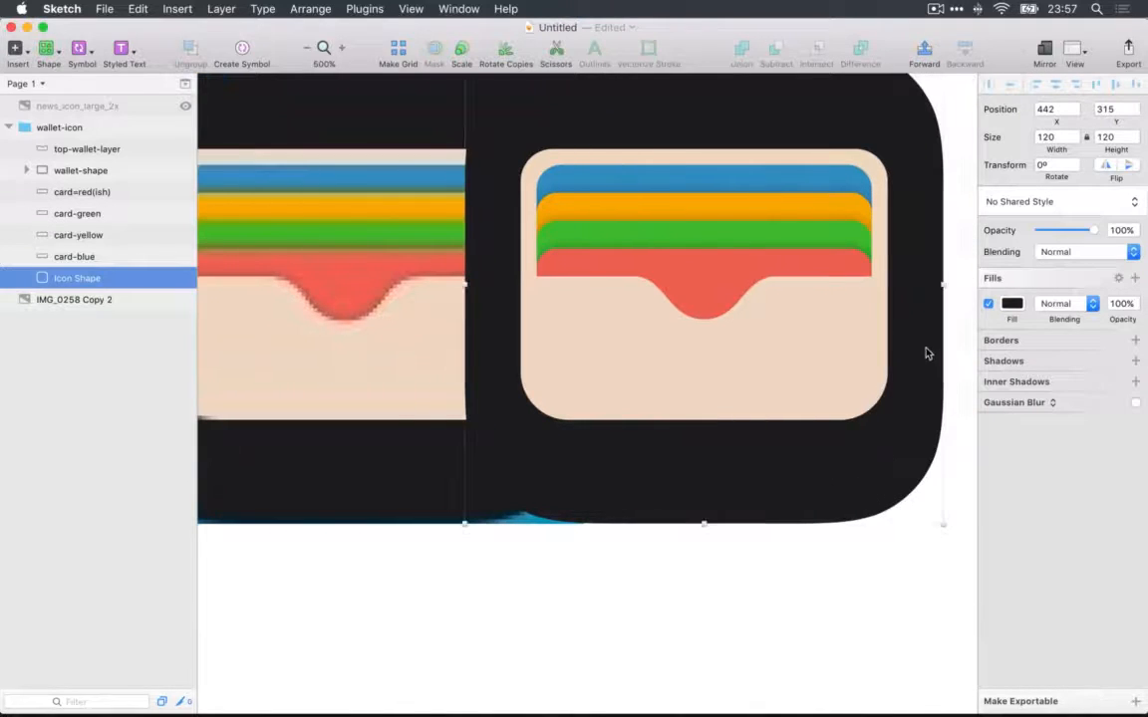
shift+click(809, 341)
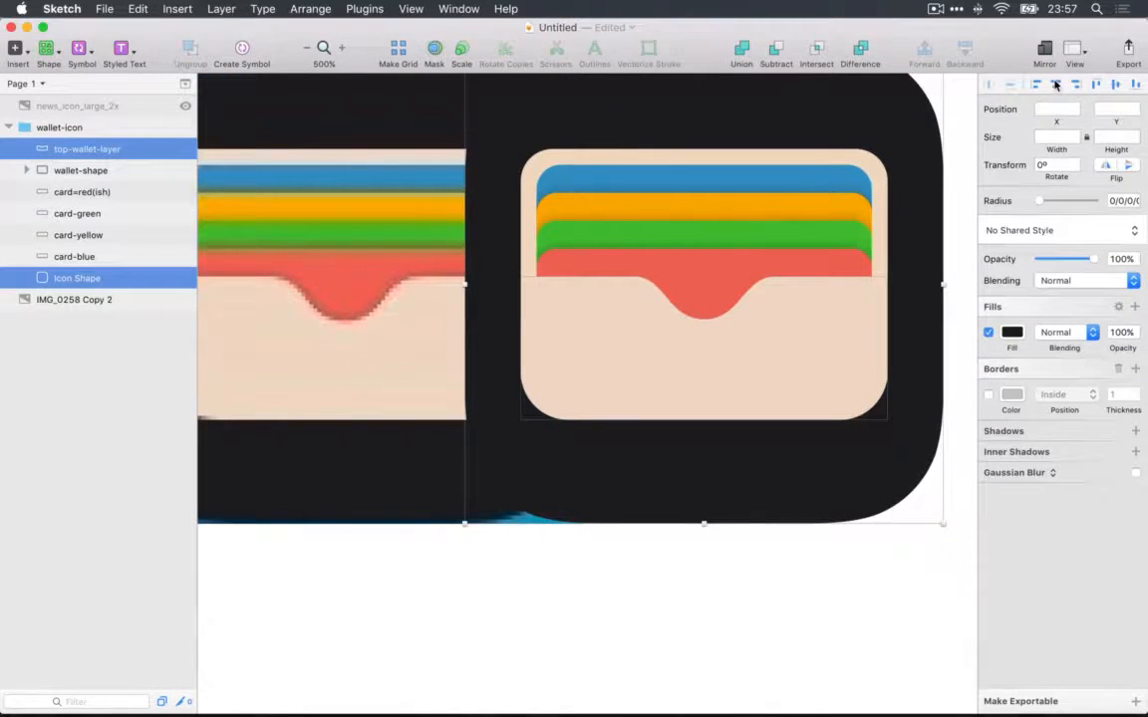
Move the whole wallet-icon group to X 482 so it stands clear of the reference image.
click(770, 433)
key(shift+Right)
key(shift+Right)
key(shift+Right)
key(shift+Right)
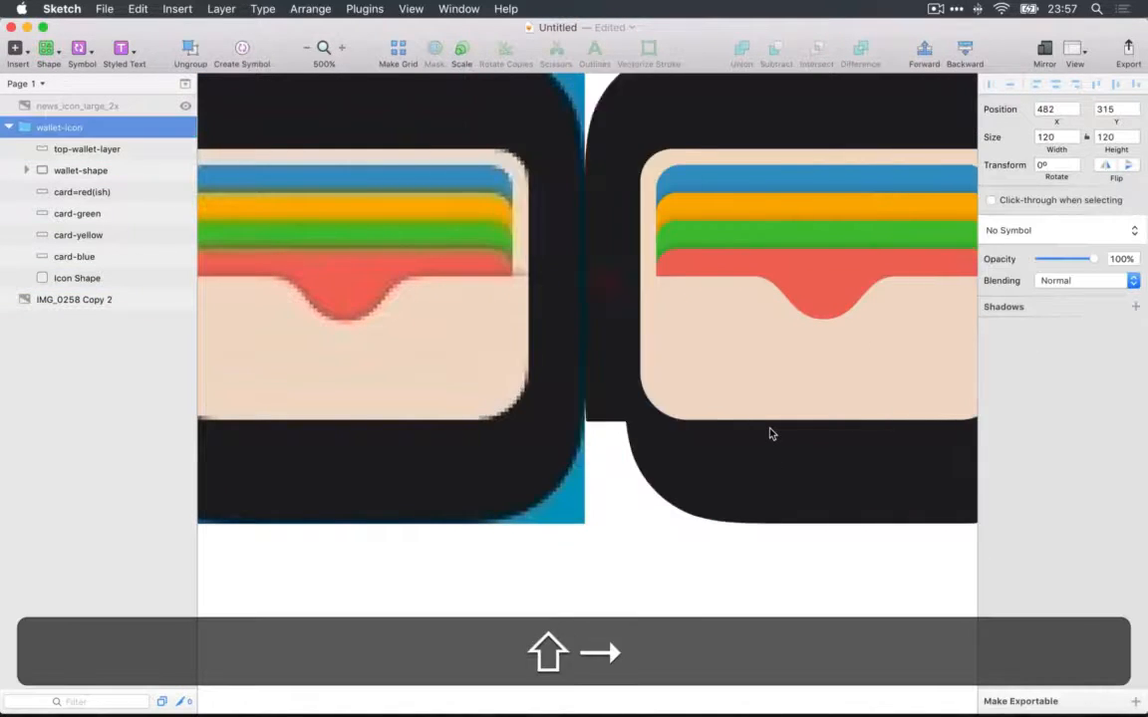
scroll(770, 433, down, 3)
scroll(770, 433, right, 2)
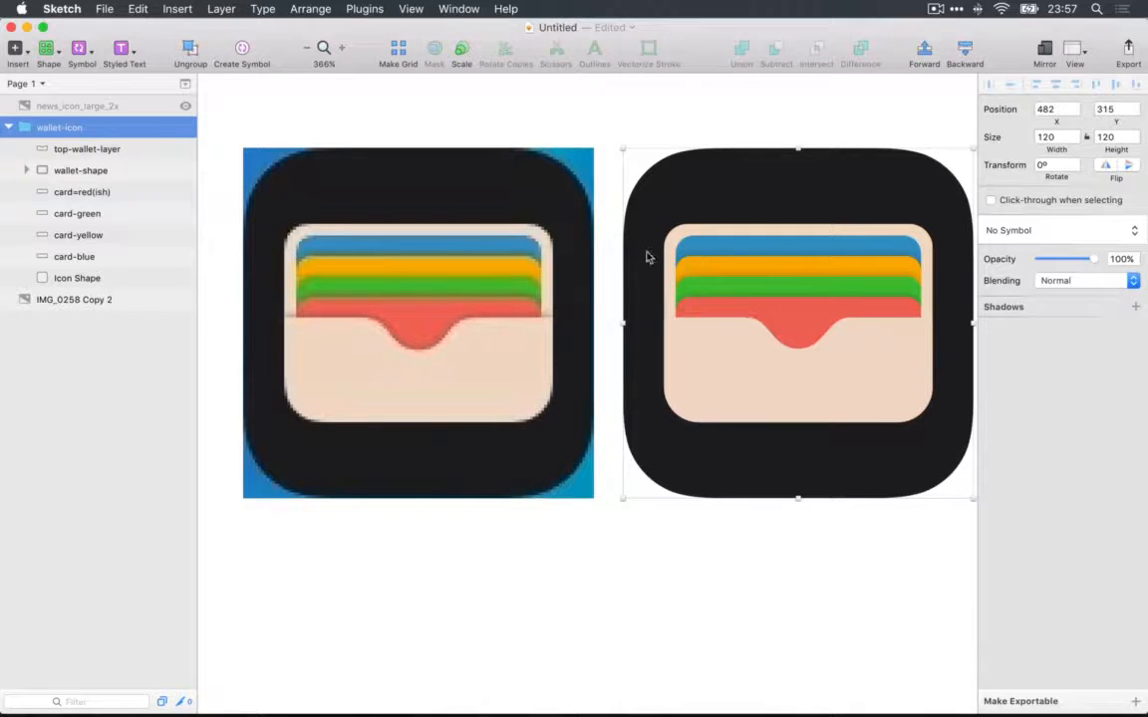
Add a shadow to top-wallet-layer with a Y offset of 1 and a blur of 4.
click(613, 128)
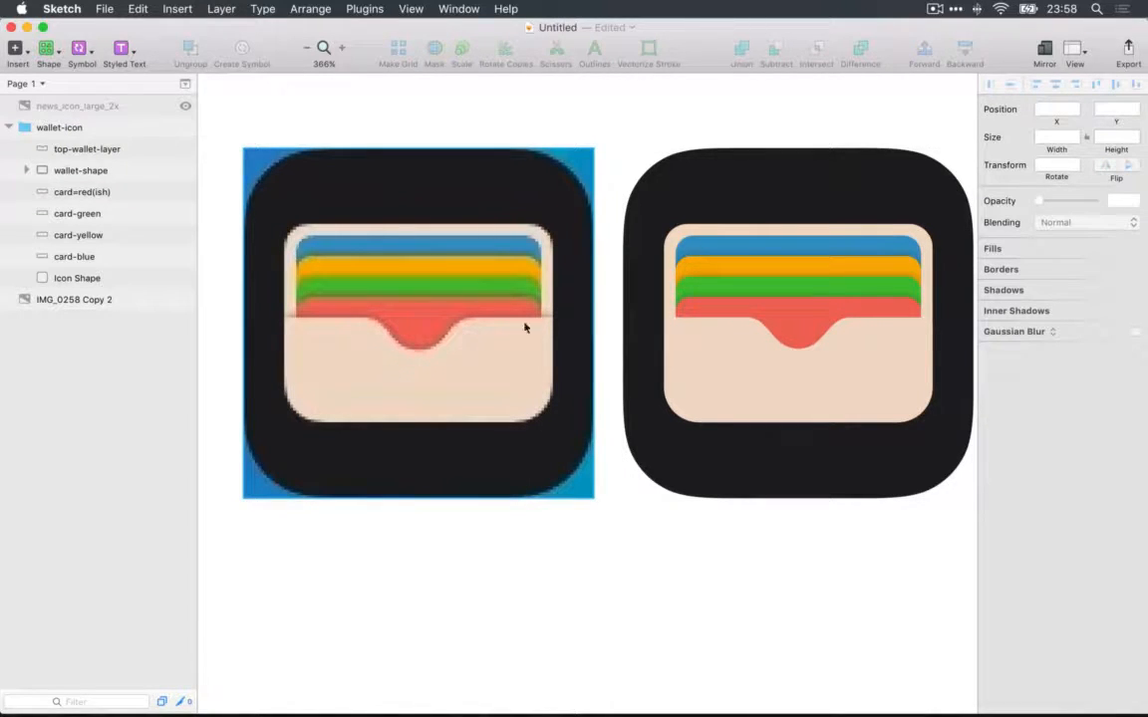
super+click(742, 374)
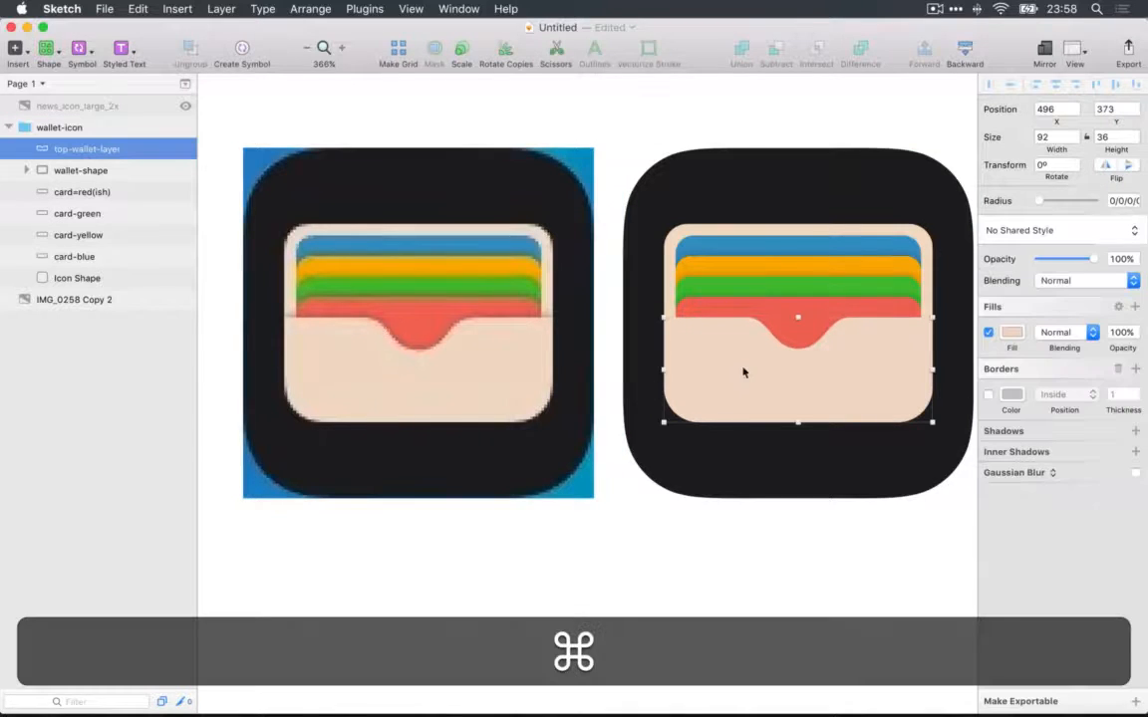
click(997, 432)
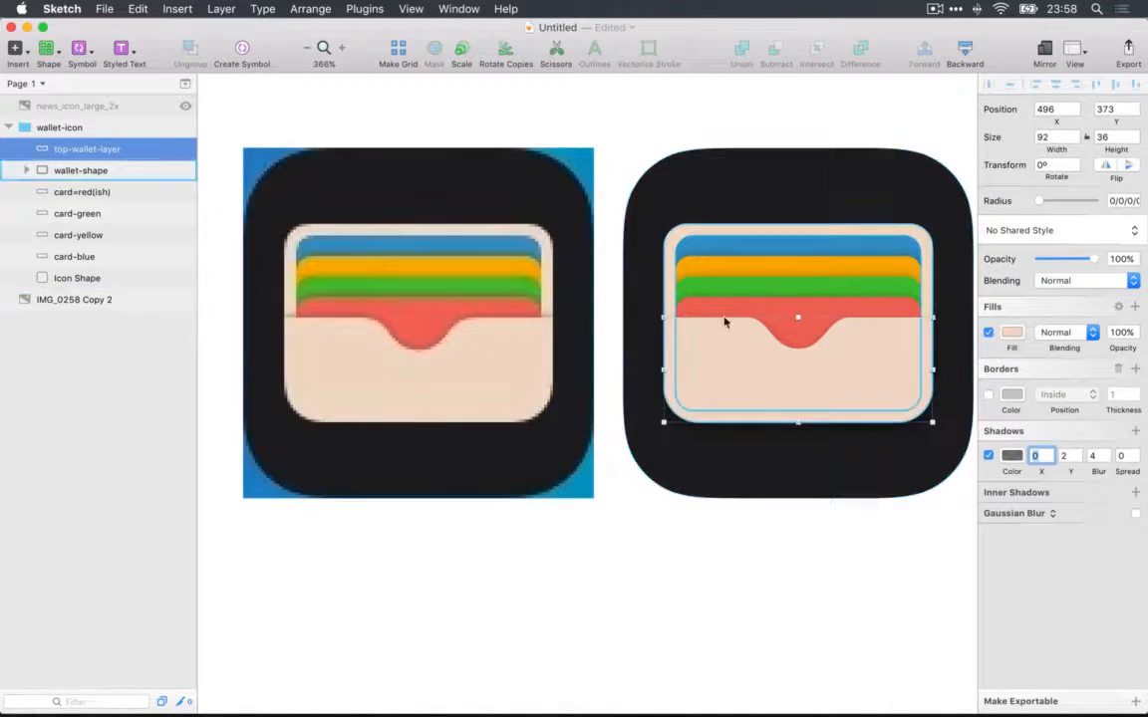
click(1077, 459)
click(1077, 459)
click(1075, 453)
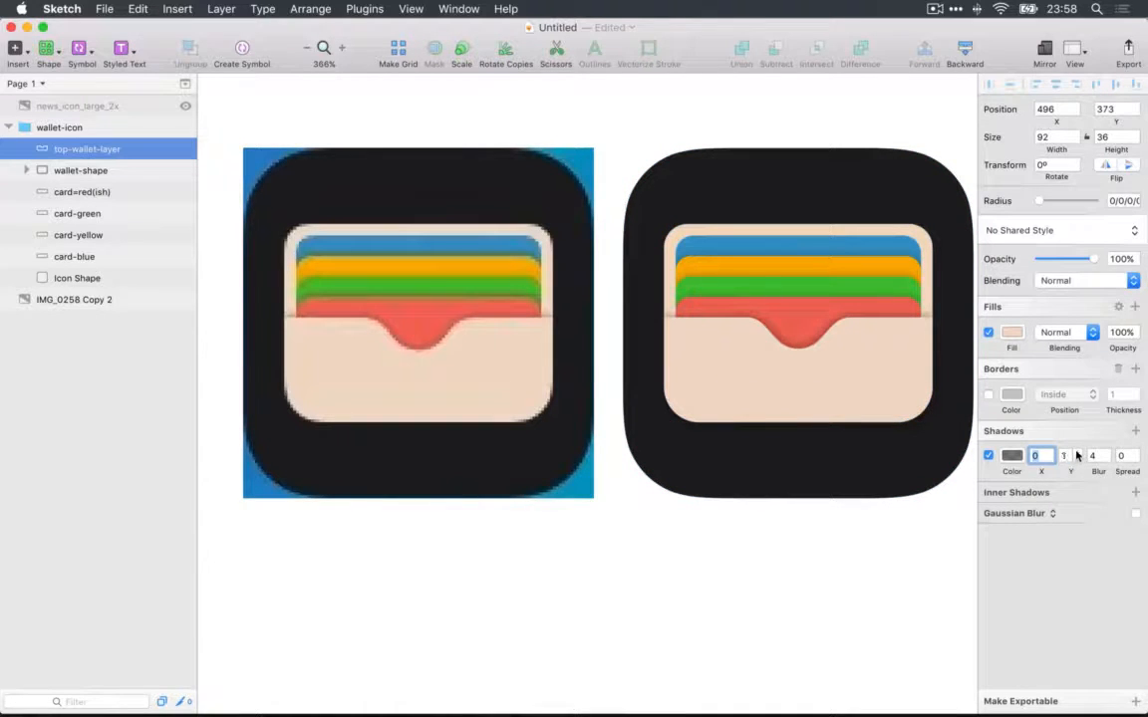
Rename the card=red(ish) layer to "card-red(ish)".
super+click(772, 309)
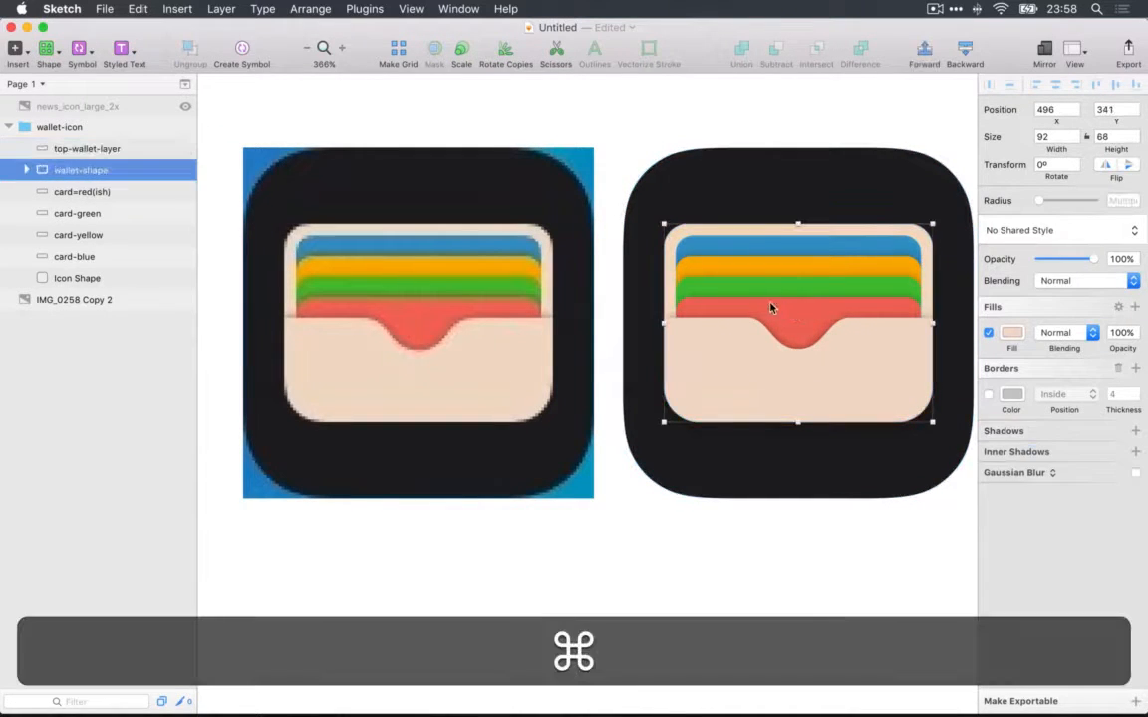
click(143, 258)
shift+click(104, 195)
click(100, 191)
key(super+r)
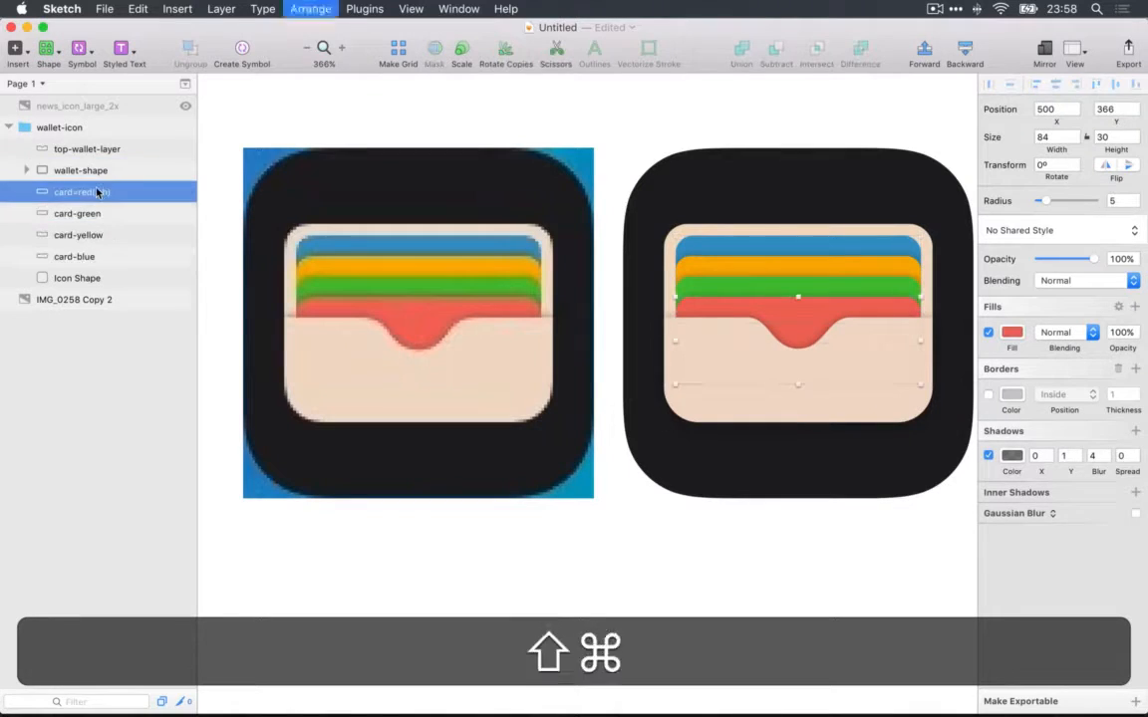
key(super+Left)
key(alt+Right)
key(Right)
key(BackSpace)
text(-)
key(Return)
Raise the black shadow's opacity to 70% on the red, green, yellow and blue card layers together.
shift+click(98, 256)
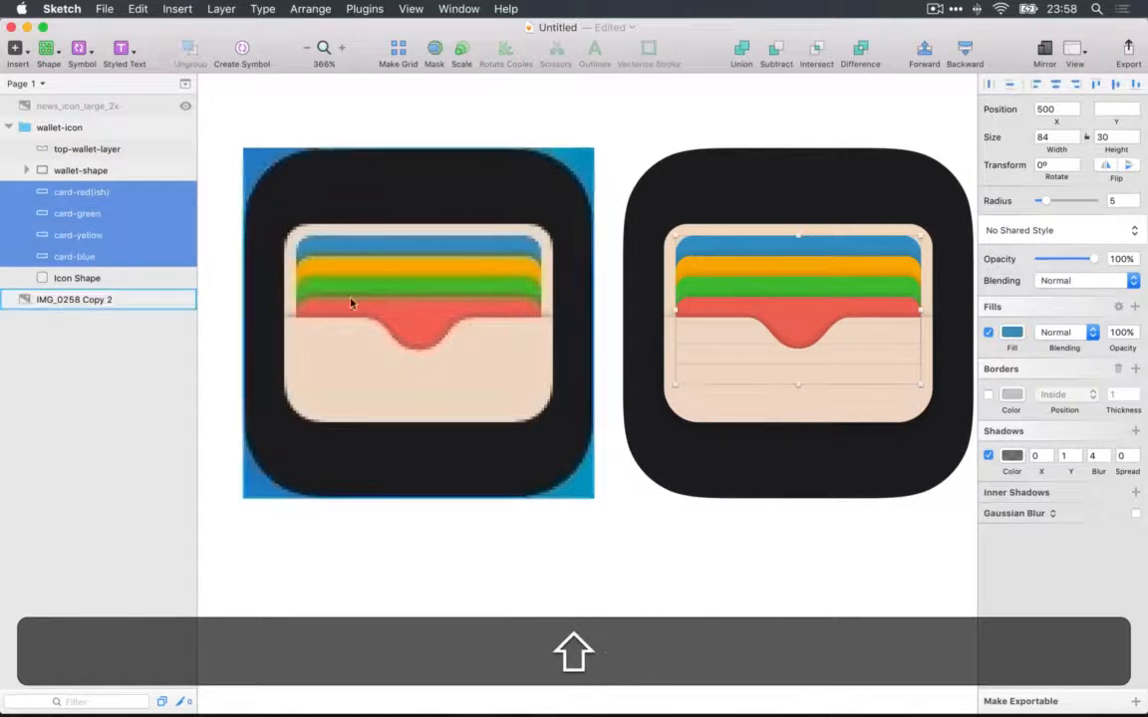
click(1015, 457)
click(1123, 396)
key(shift+Up)
key(shift+Up)
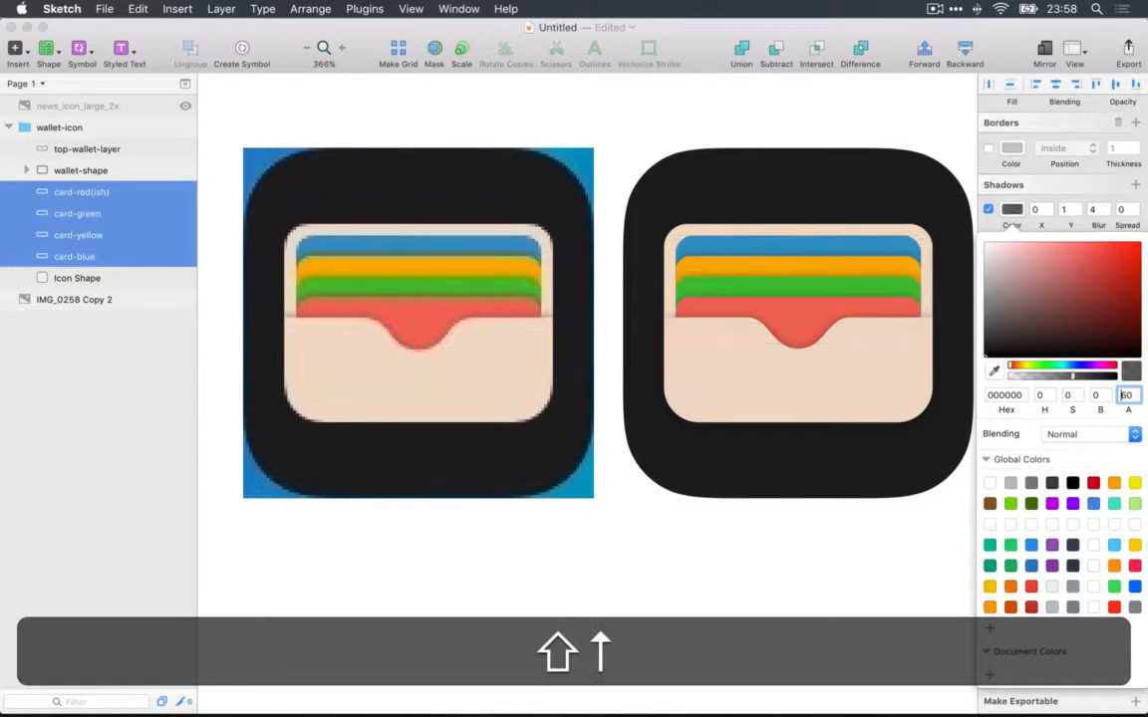
key(shift+Up)
key(shift+Down)
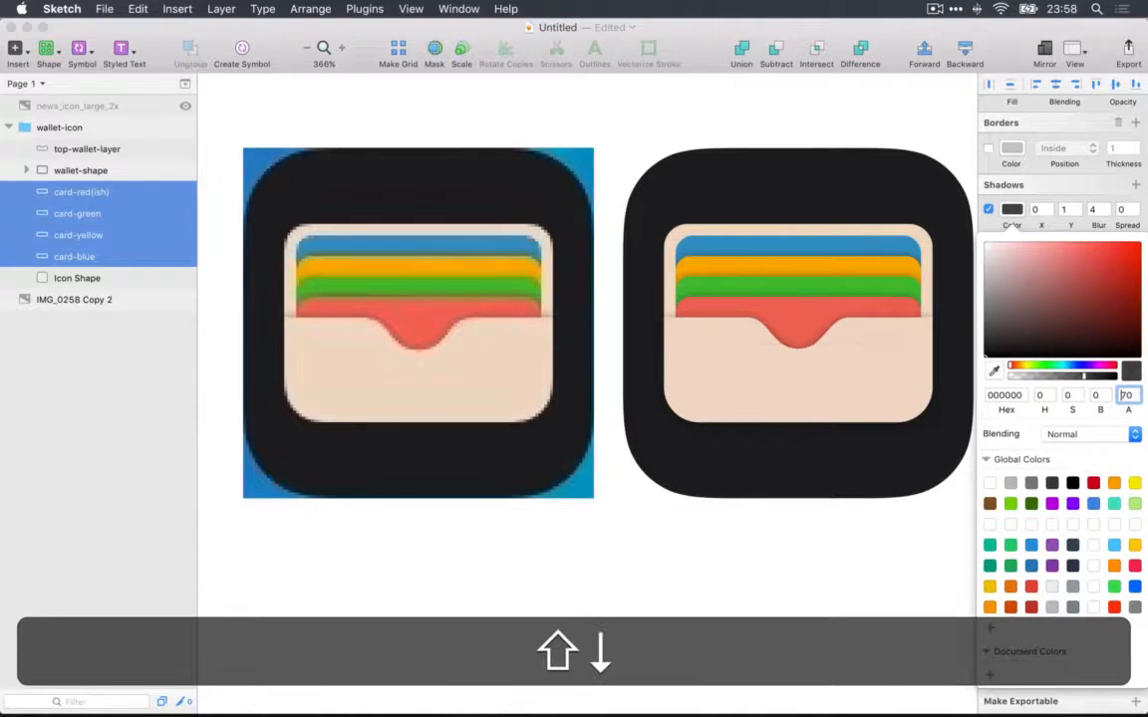
key(super+z)
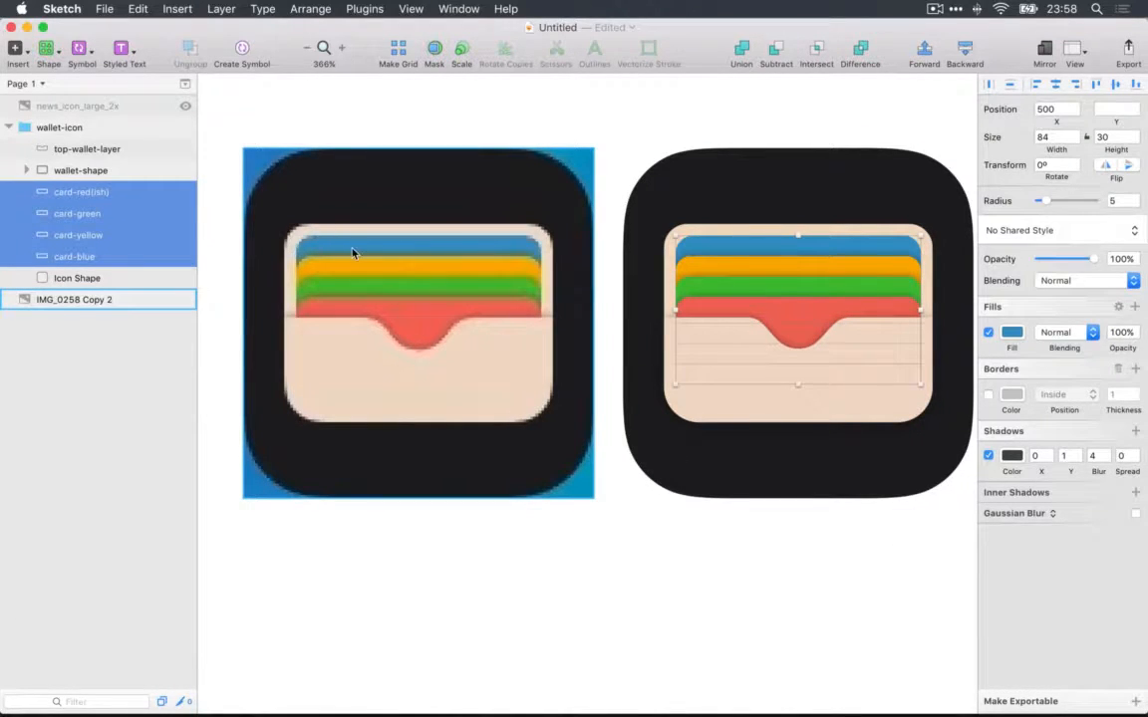
Add a shadow to wallet-shape with X and Y offsets of 0 and a blur of 2.
super+click(740, 230)
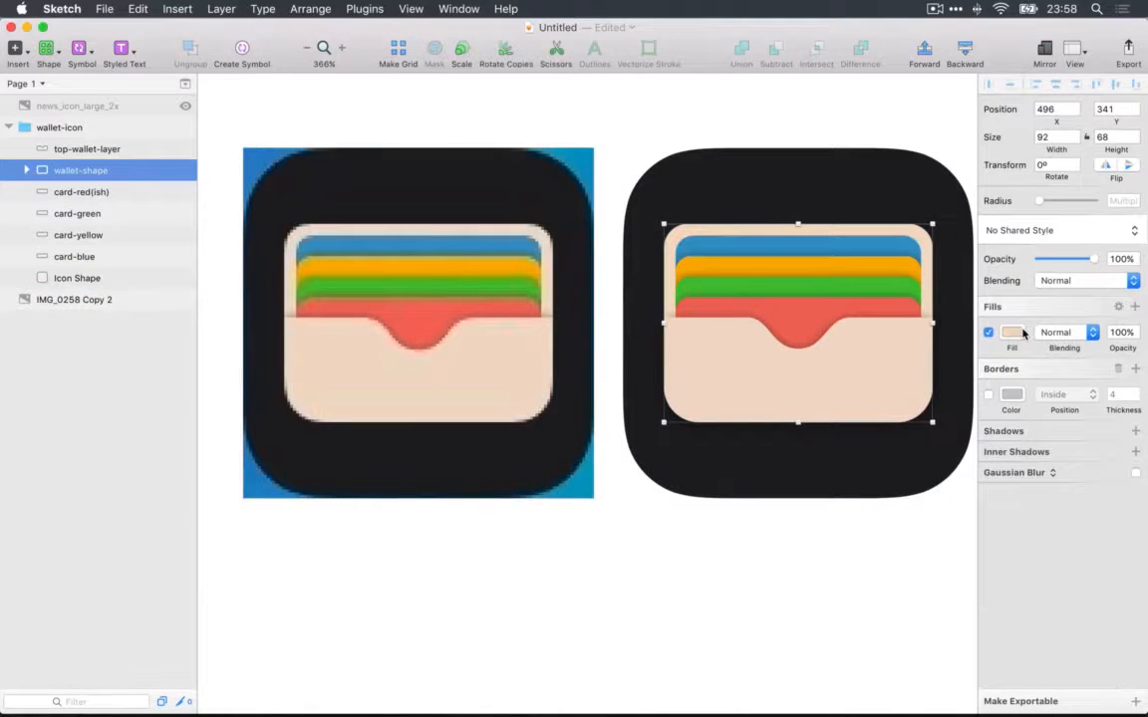
click(999, 432)
key(Tab)
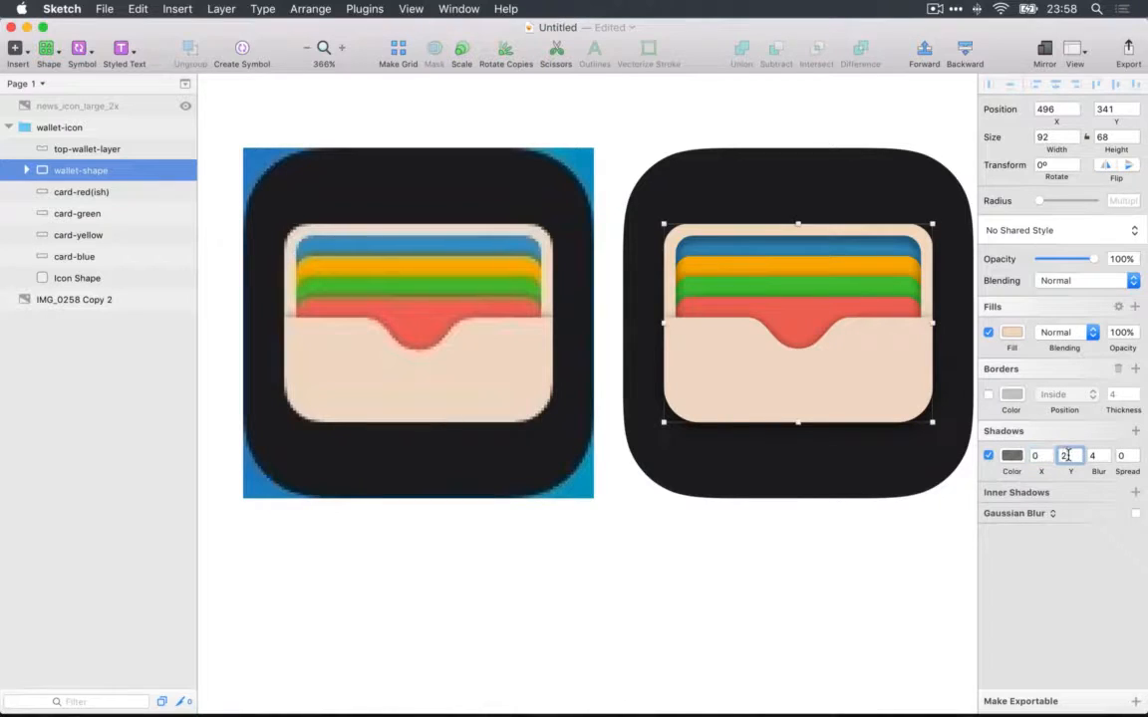
key(Down)
key(Down)
key(Tab)
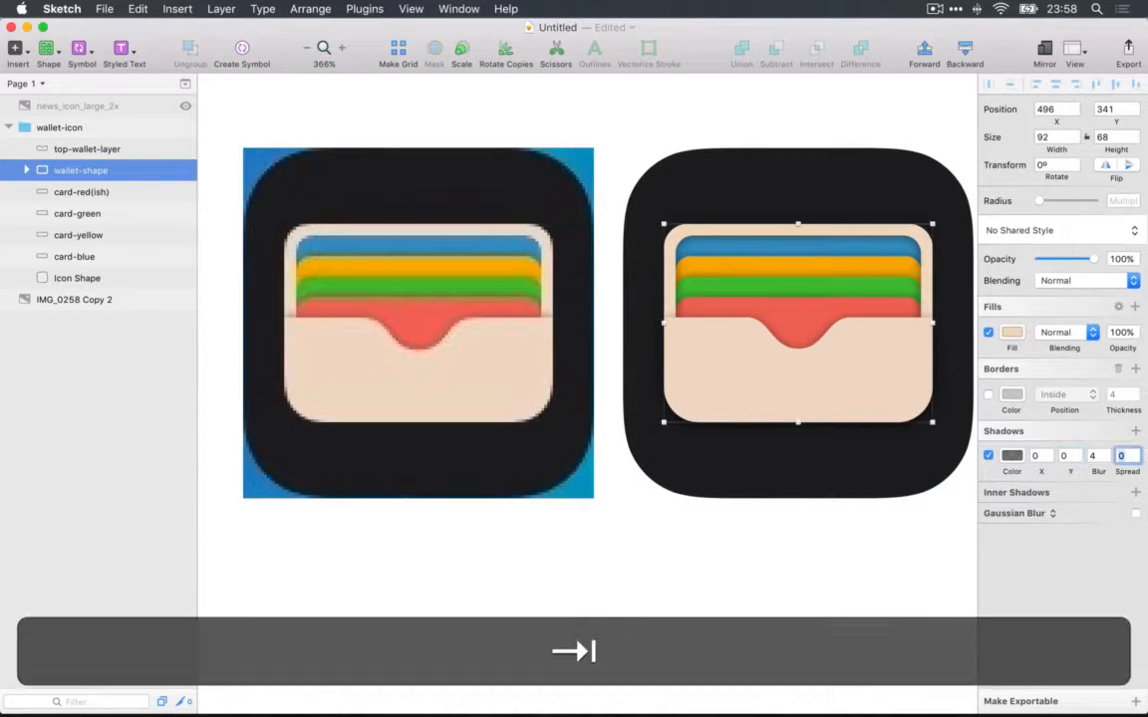
key(shift+Tab)
key(Down)
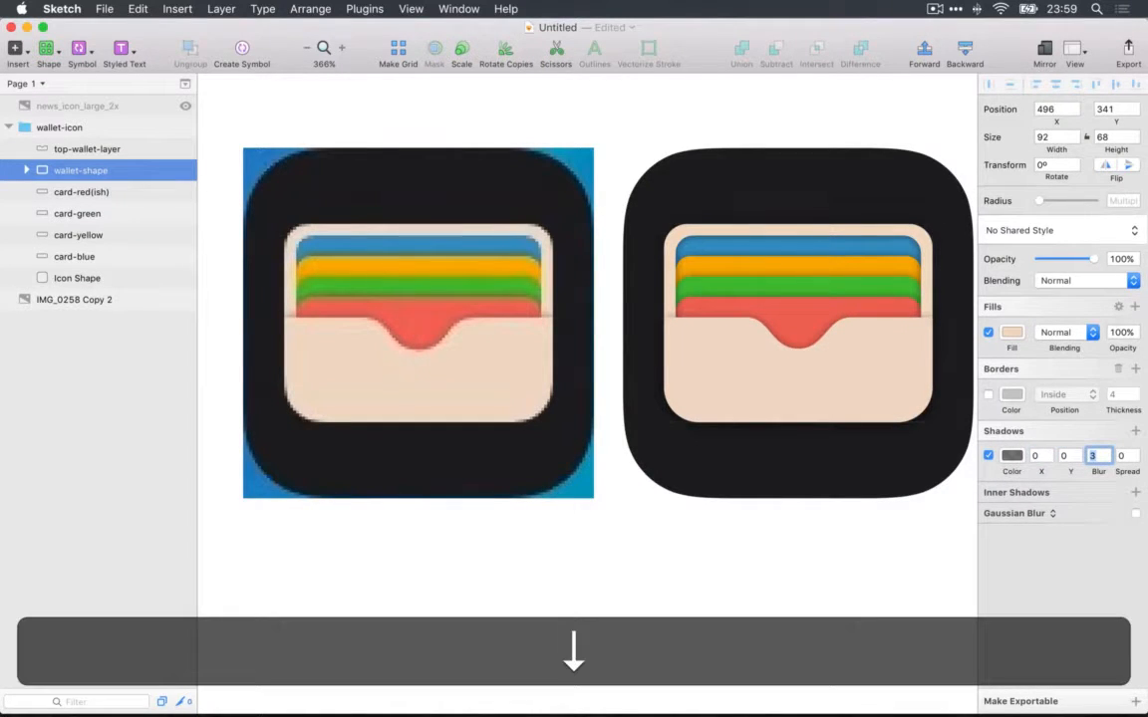
Lower the wallet-shape shadow colour's opacity to 10% and deselect the layer.
click(1009, 457)
key(shift+Down)
key(shift+Down)
key(shift+Down)
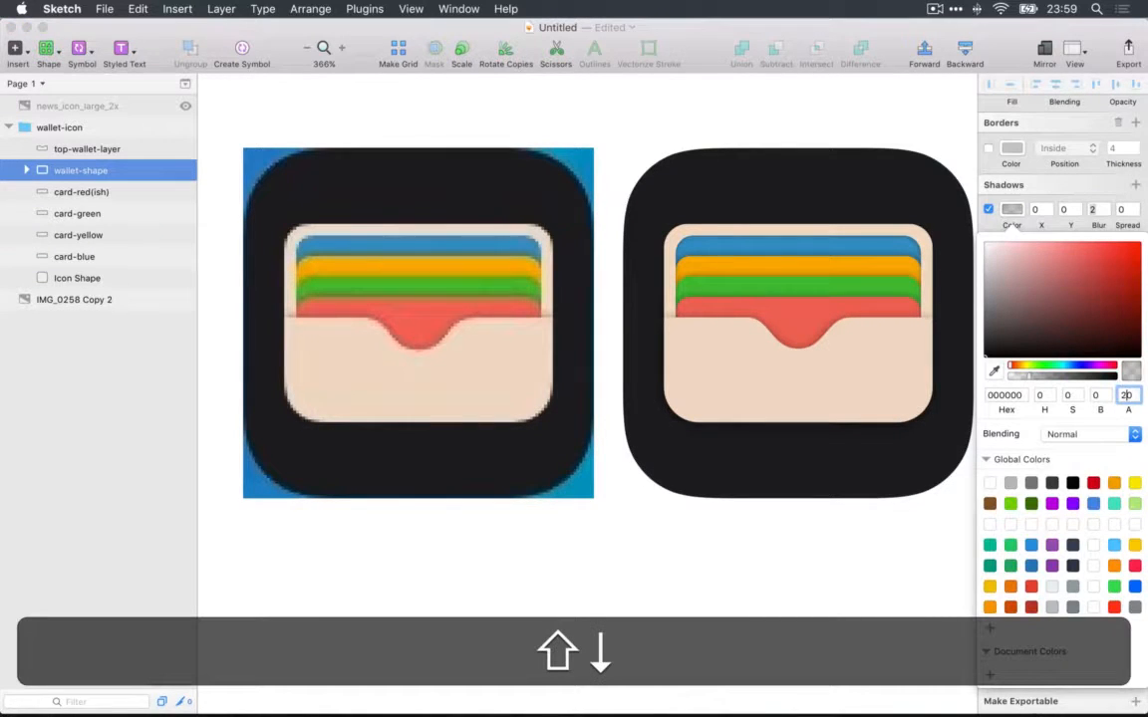
key(shift+Down)
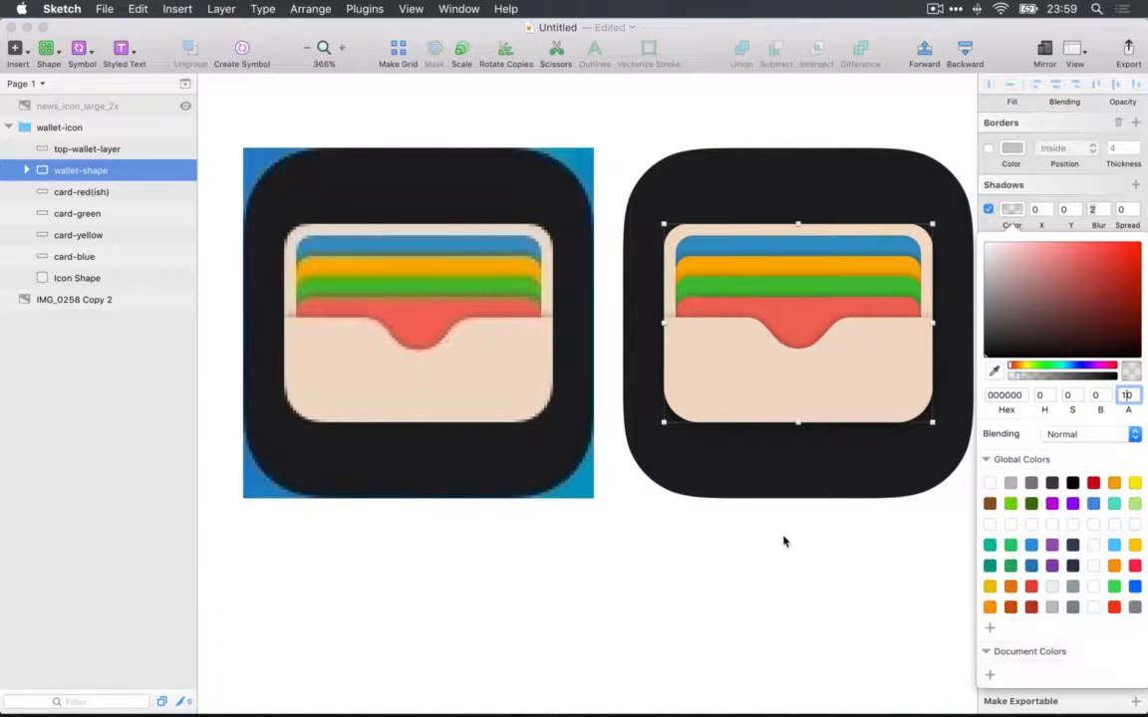
click(784, 540)
click(820, 511)
Compare the finished vector Wallet icon side by side with the reference image.
scroll(818, 511, down, 3)
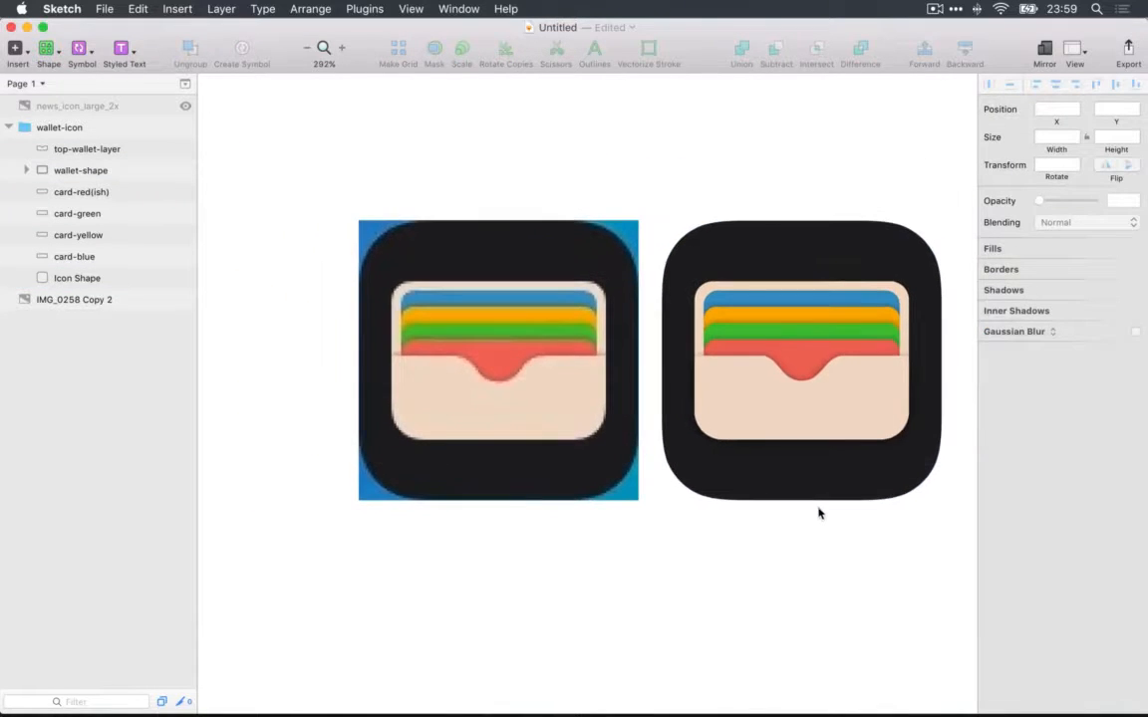
scroll(820, 511, right, 2)
click(835, 417)
scroll(742, 485, right, 2)
scroll(742, 485, up, 2)
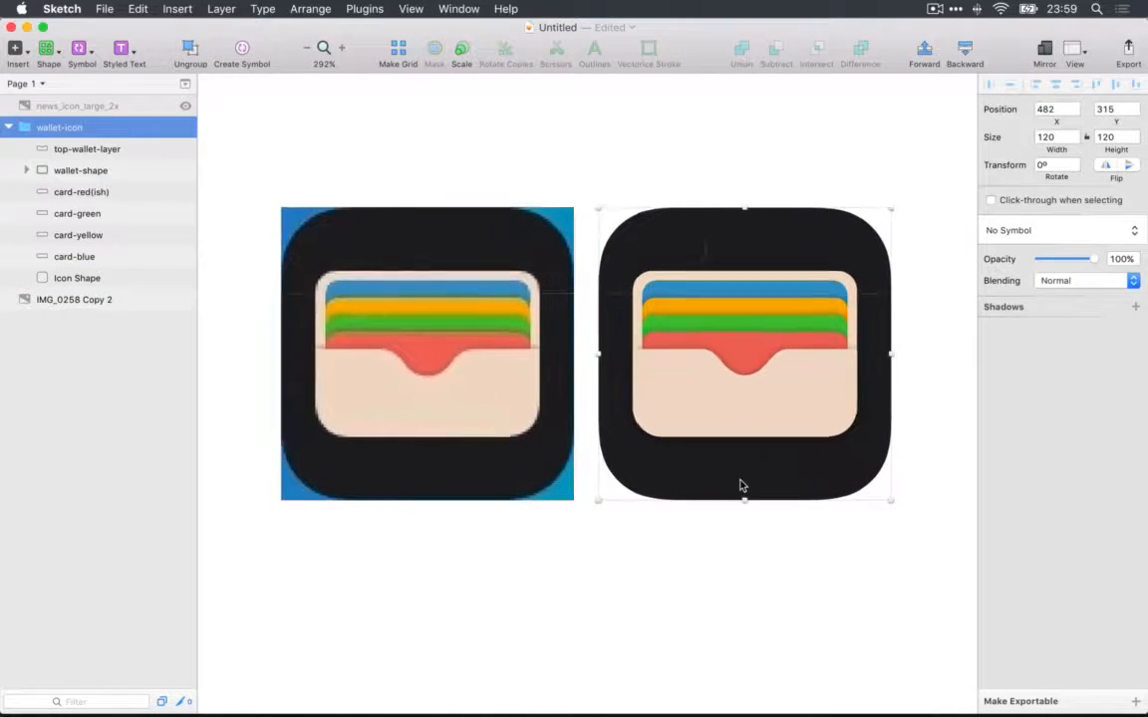
scroll(740, 481, left, 2)
click(719, 532)
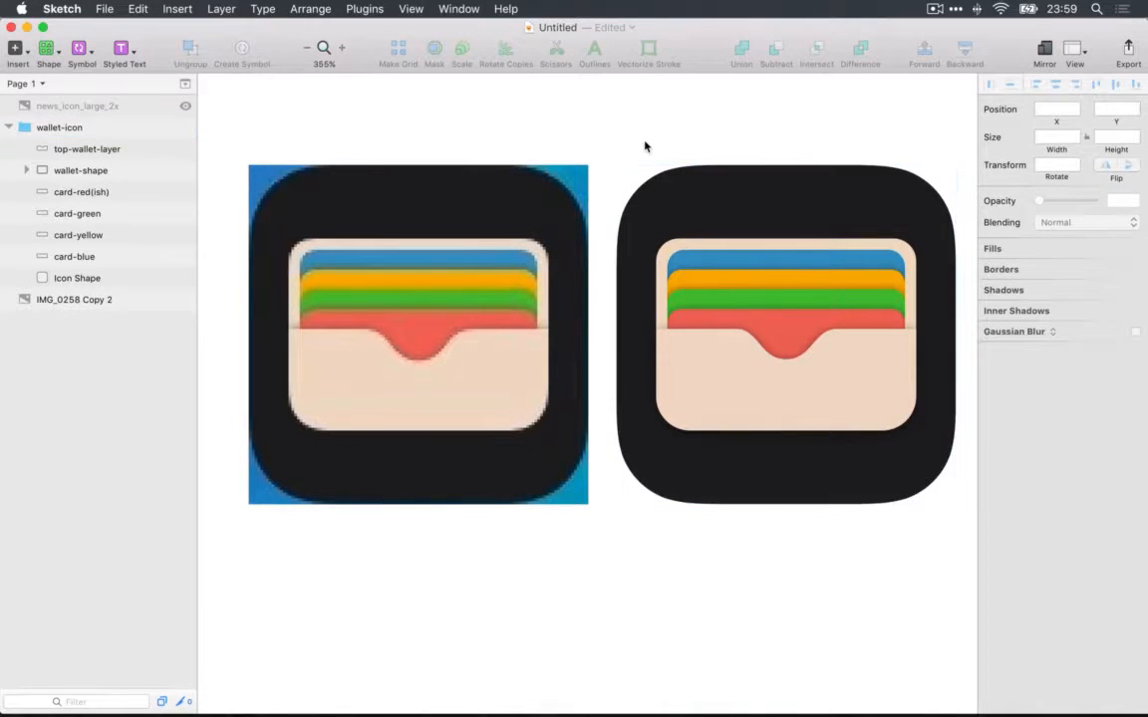
scroll(645, 144, right, 1)
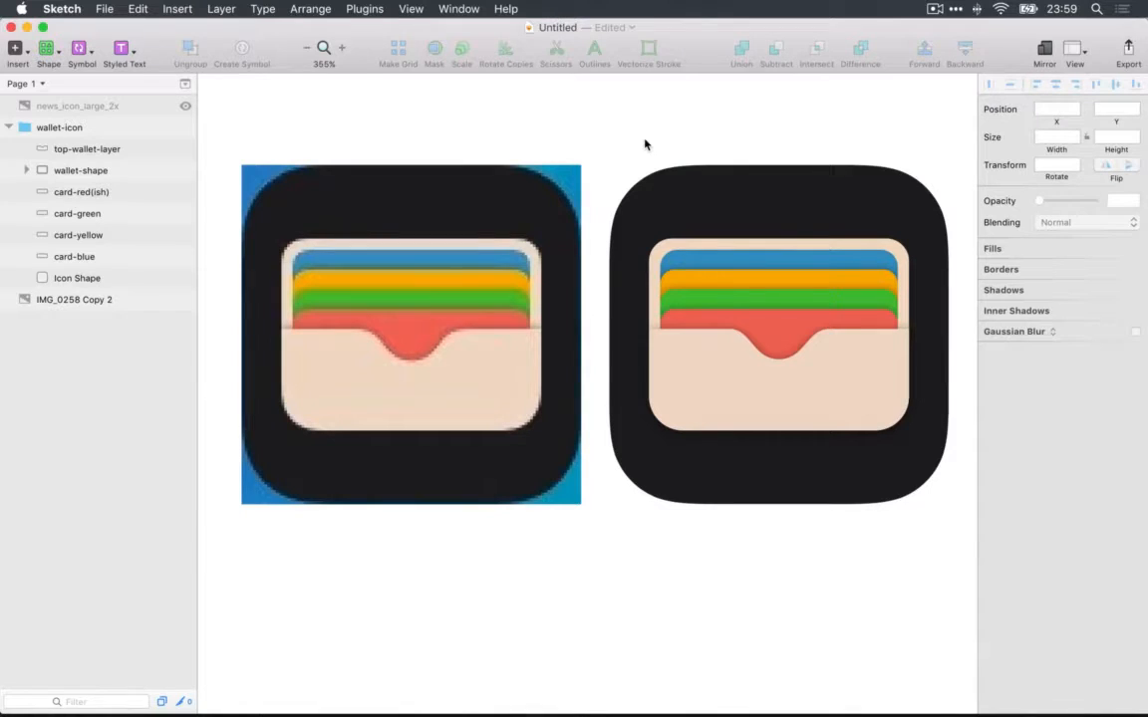
scroll(645, 145, up, 1)
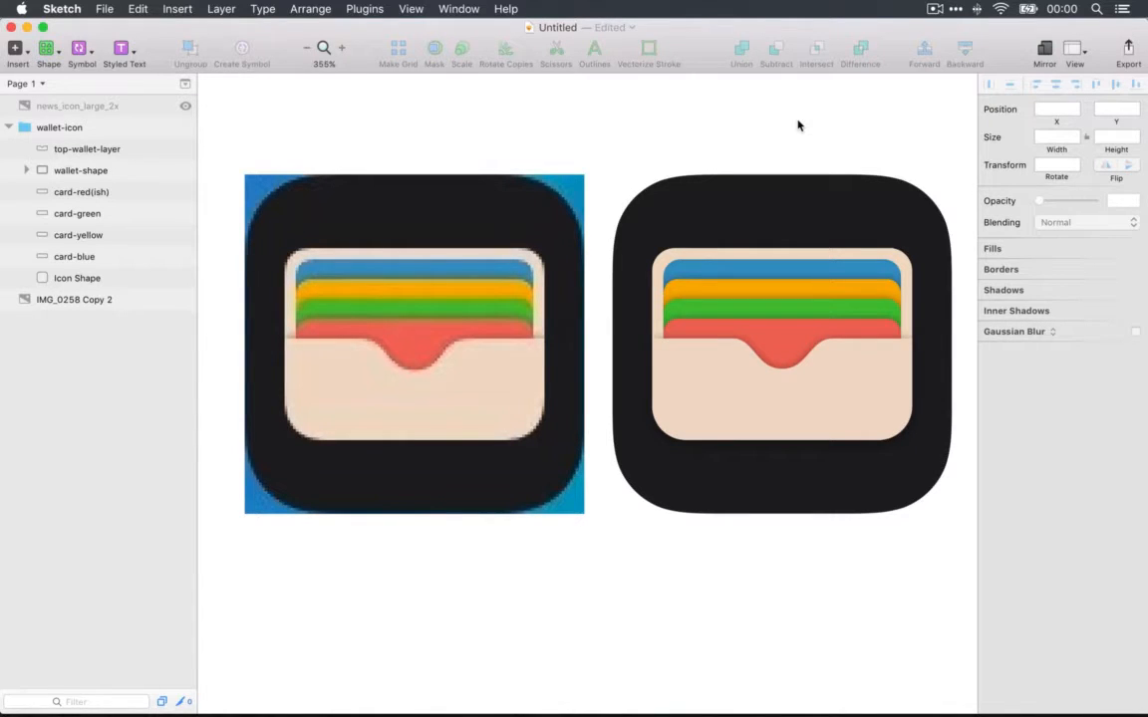
Show the news_icon_large_2x reference image and bring it into enlarged view.
click(126, 108)
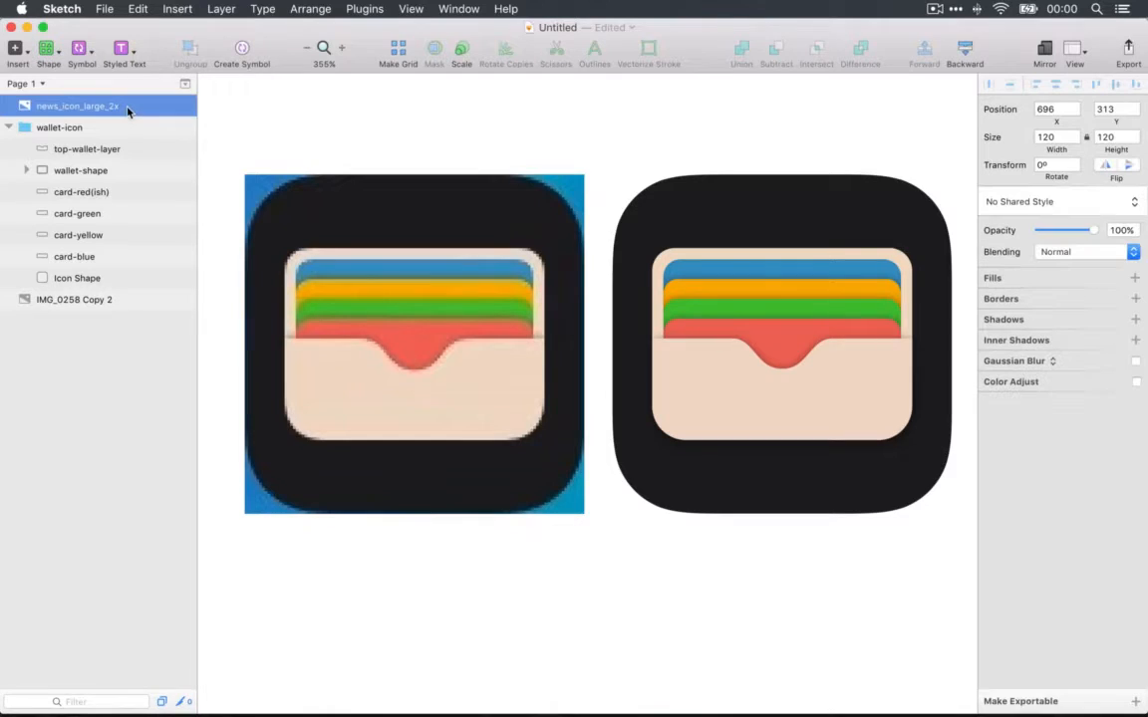
key(super+2)
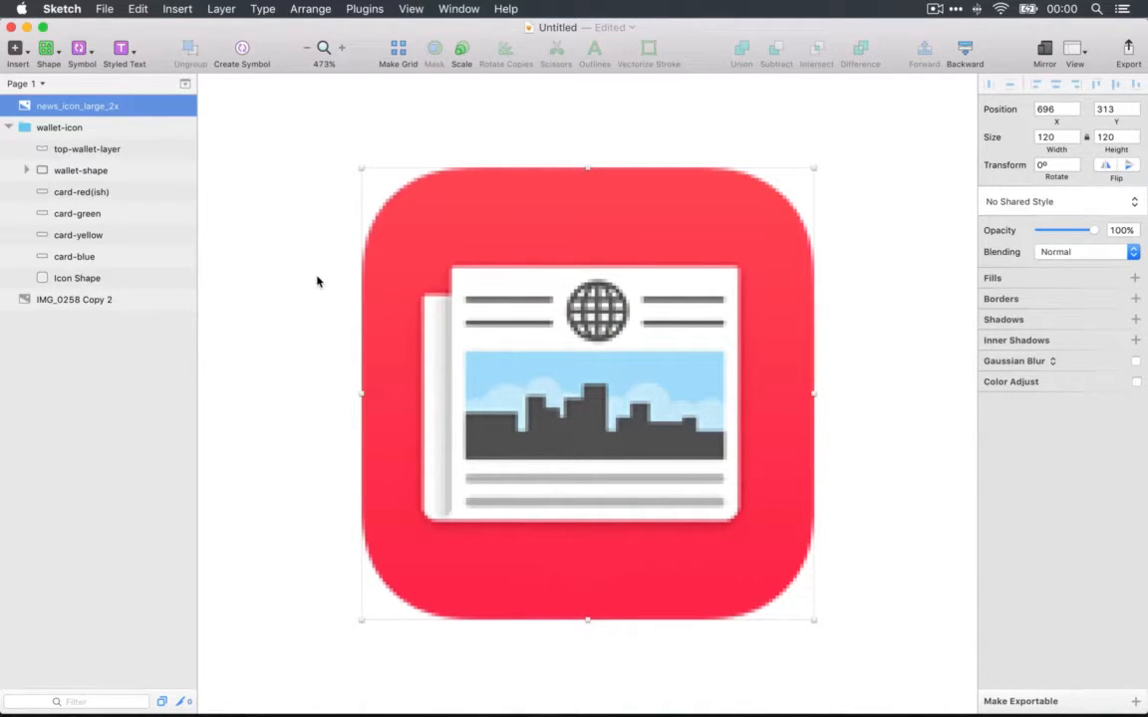
scroll(505, 402, up, 5)
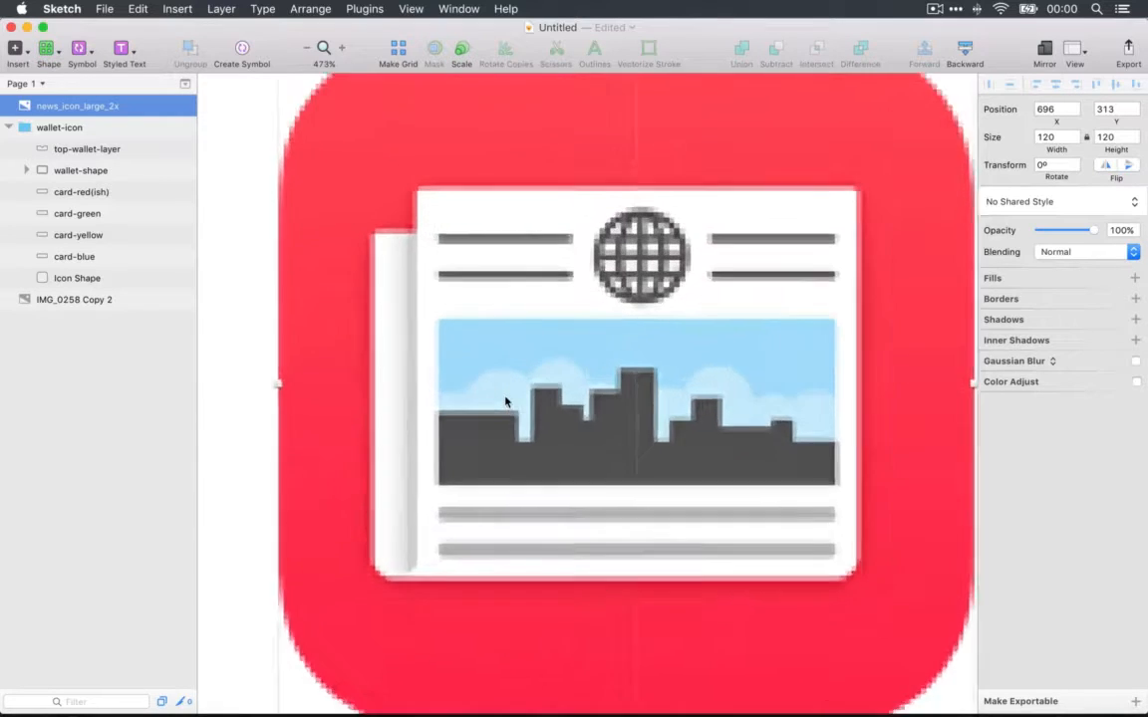
Examine the News icon reference's red background, folded newspaper, globe, text lines and city skyline, and leave the image deselected.
scroll(503, 402, down, 3)
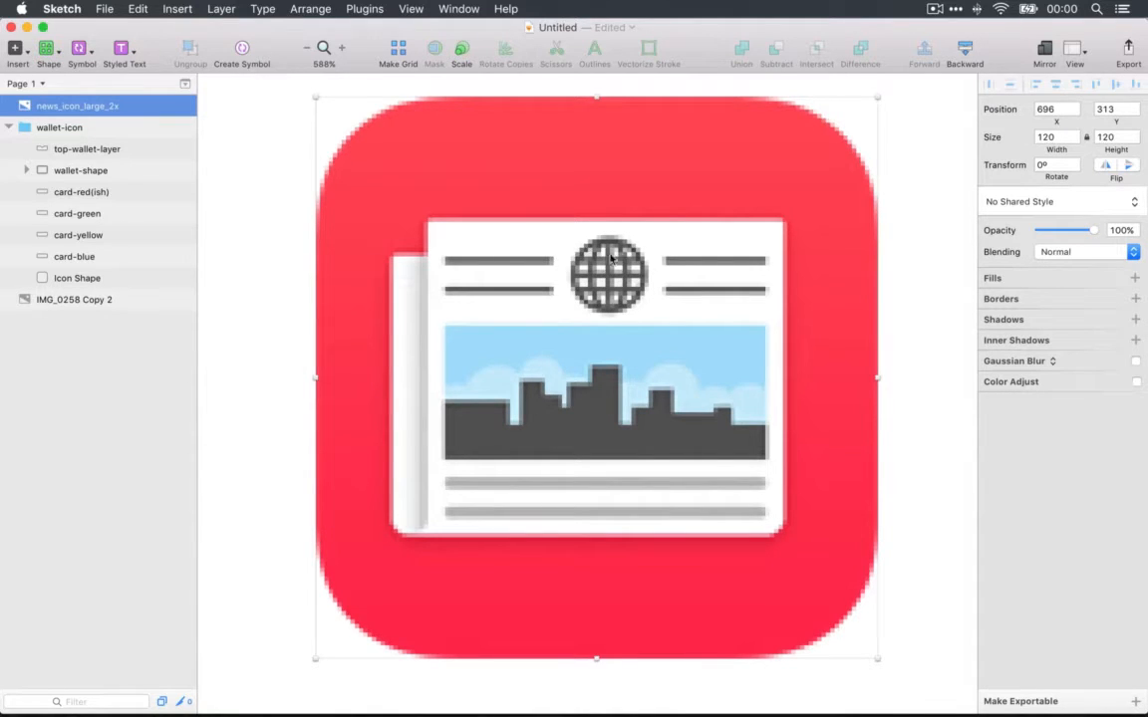
scroll(602, 261, down, 2)
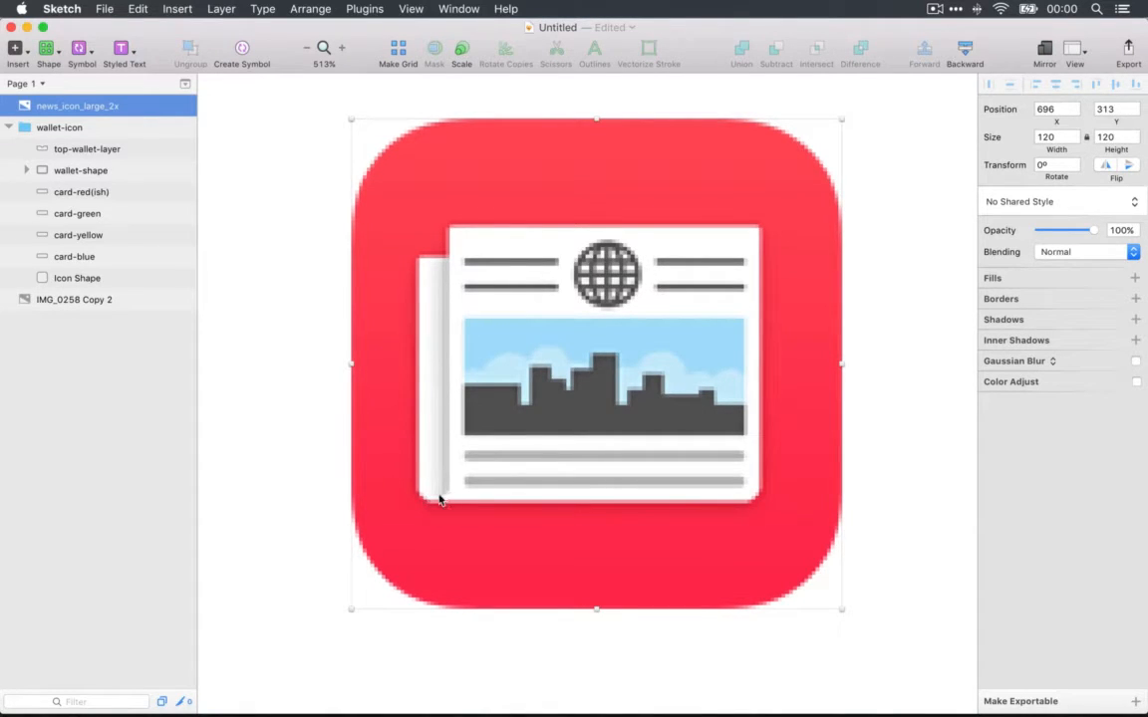
click(879, 208)
scroll(890, 208, down, 4)
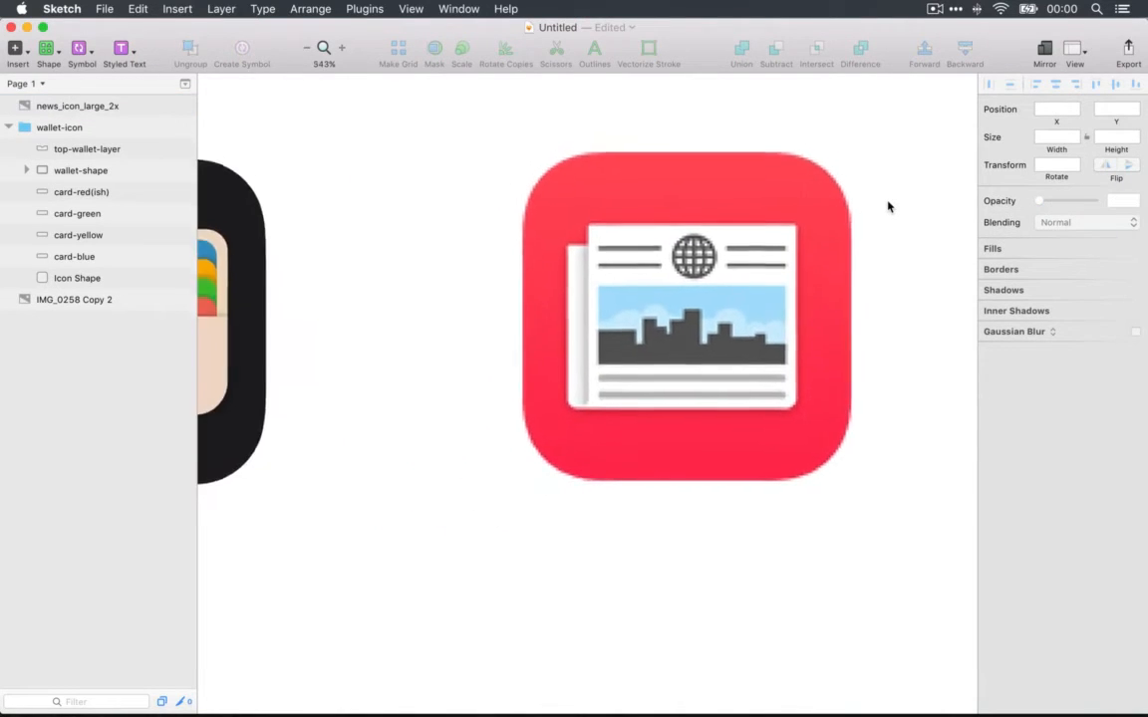
scroll(889, 207, right, 1)
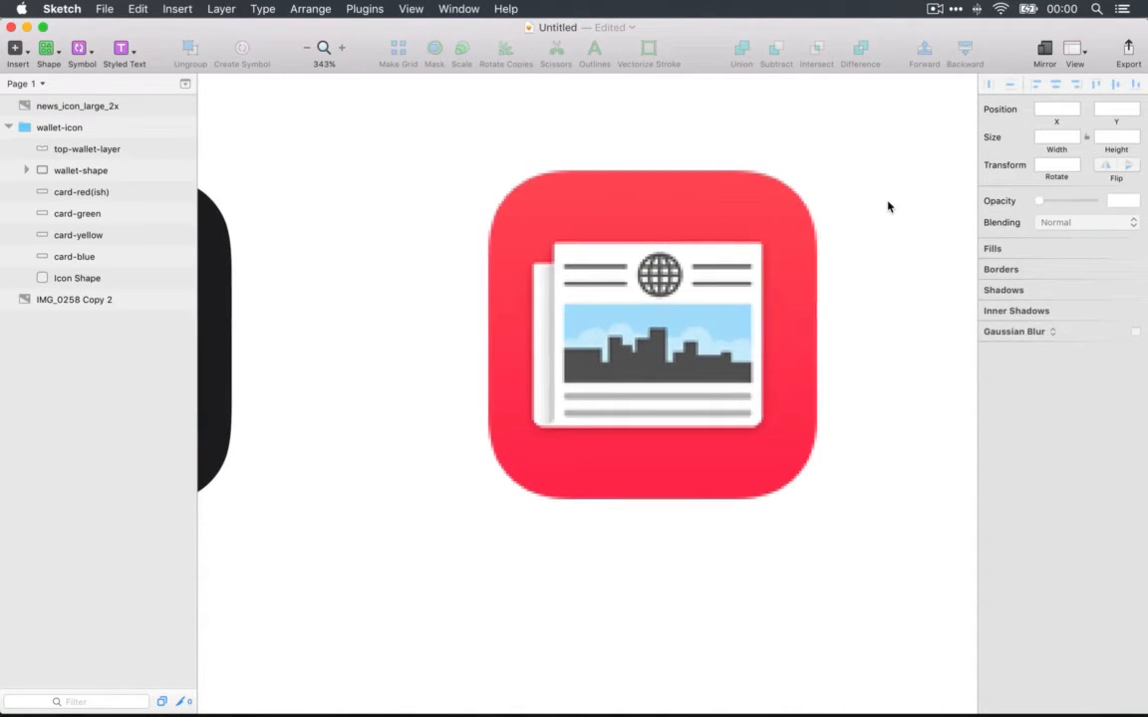
scroll(839, 200, right, 1)
click(741, 278)
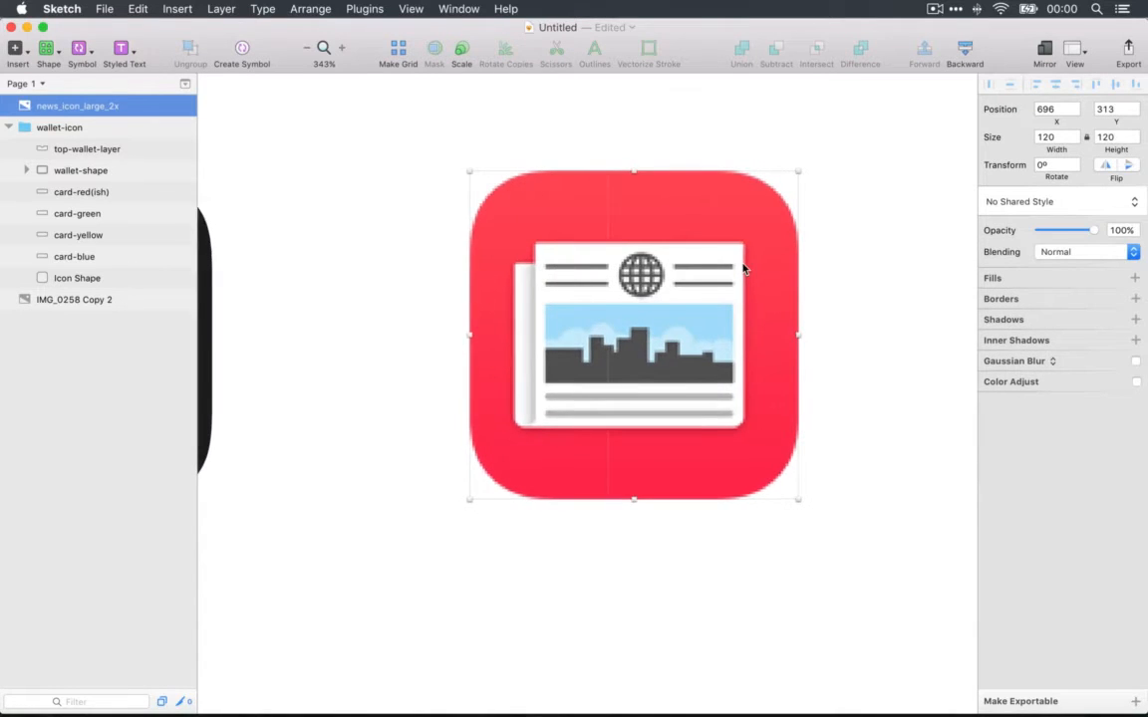
scroll(742, 268, up, 2)
key(super+2)
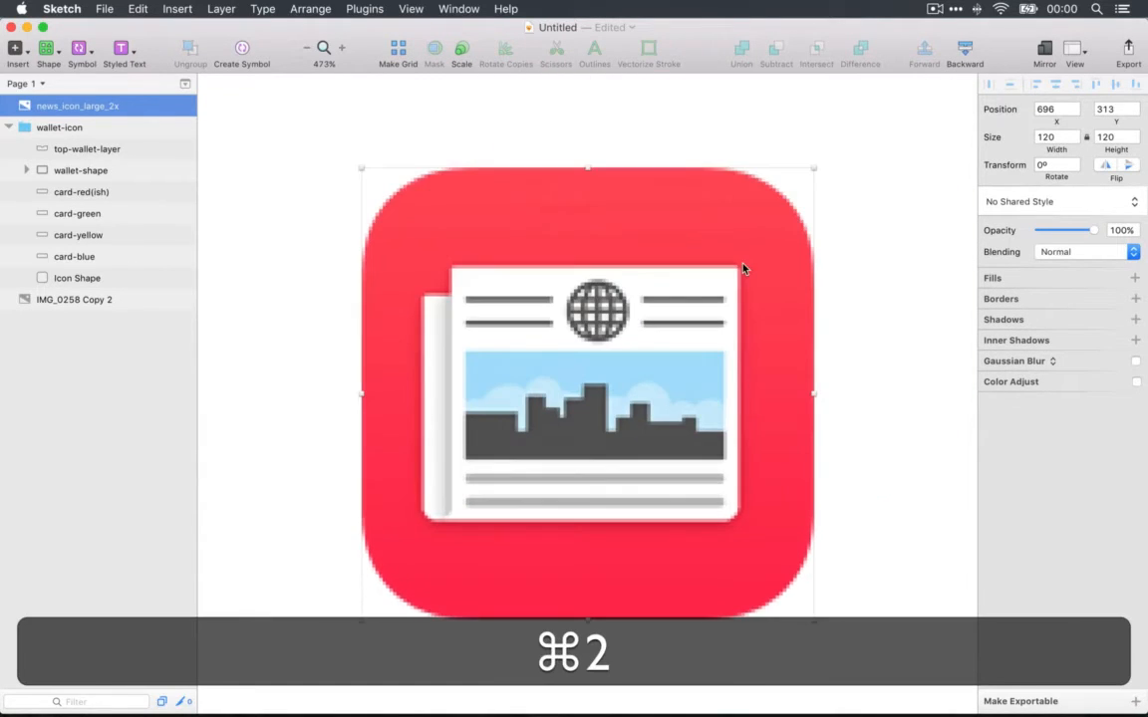
click(931, 208)
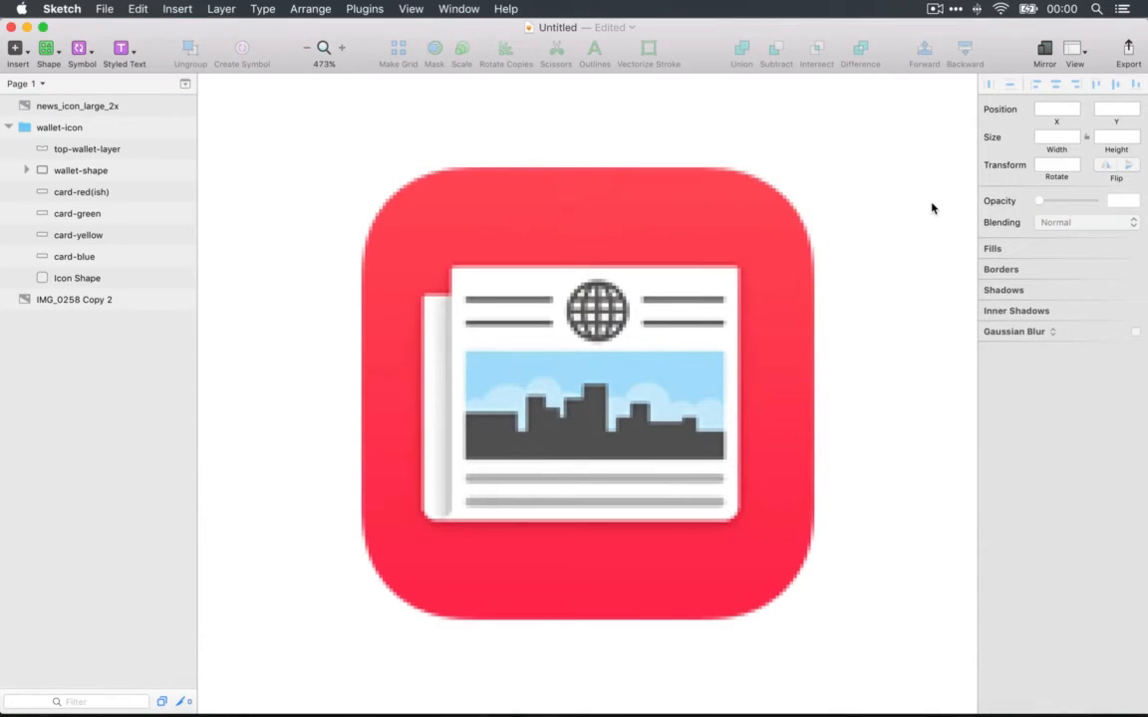